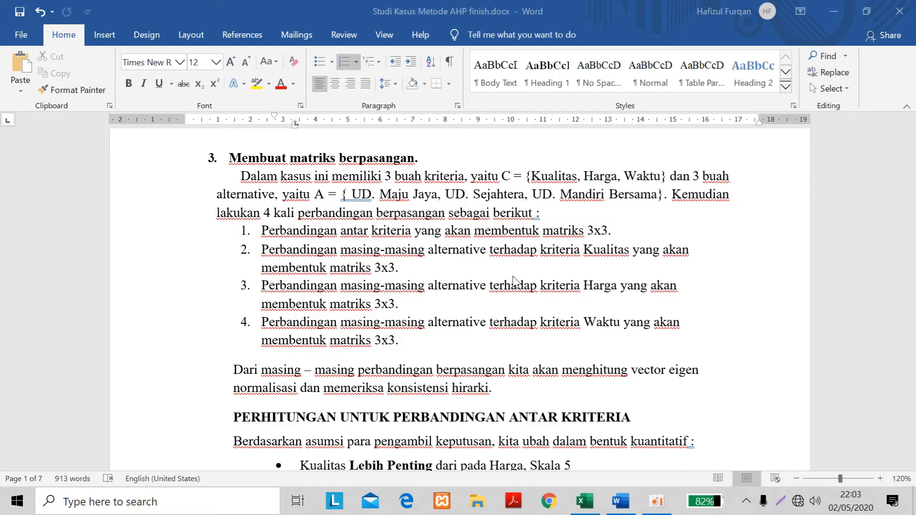
Read the pairwise comparison section, including the importance scales assumed between Kualitas, Harga and Waktu.
scroll(513, 286, down, 1)
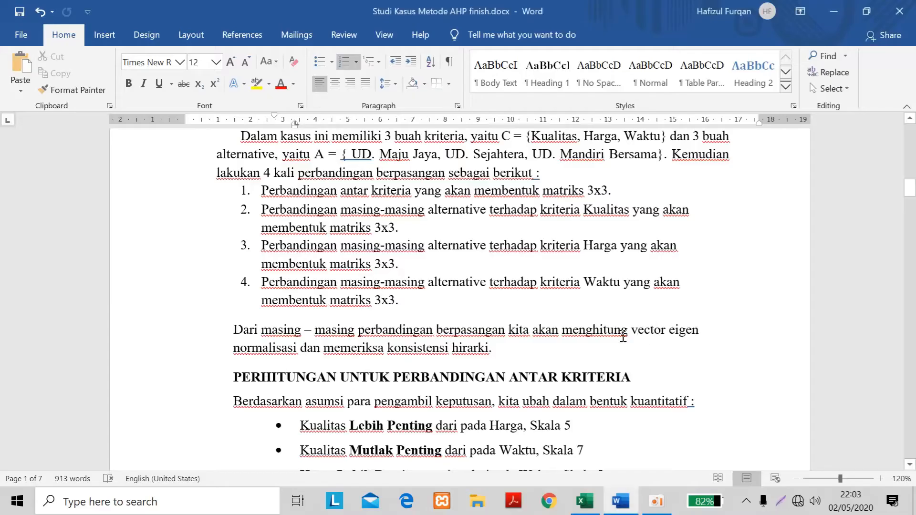
scroll(388, 343, down, 3)
scroll(381, 342, down, 1)
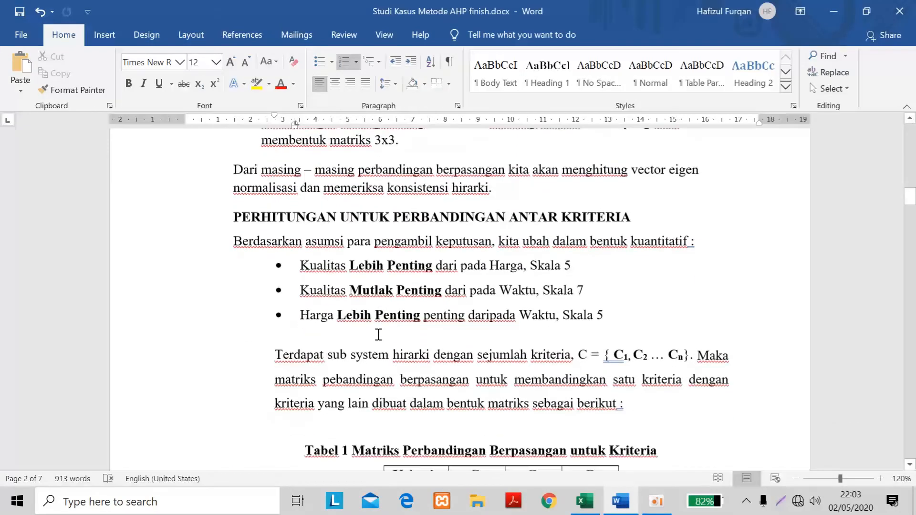
scroll(379, 333, down, 1)
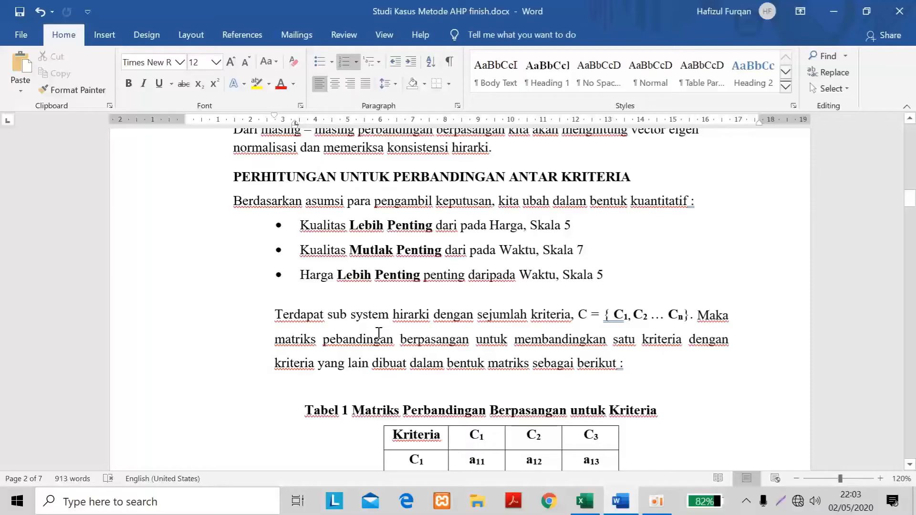
scroll(379, 333, down, 1)
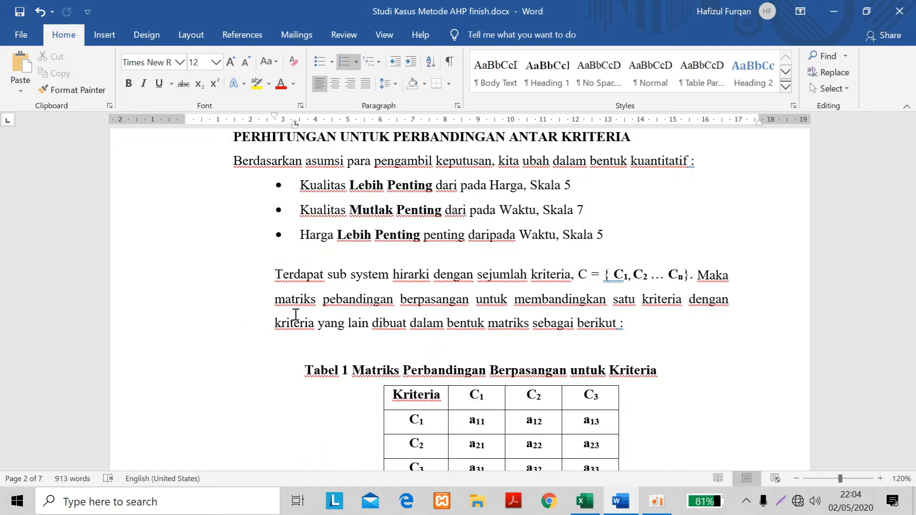
drag(563, 185, 572, 185)
click(617, 209)
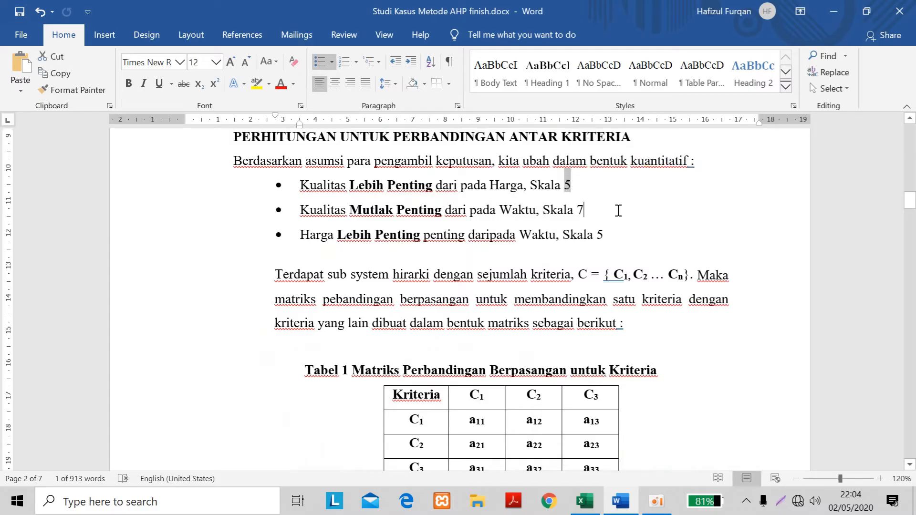
click(631, 253)
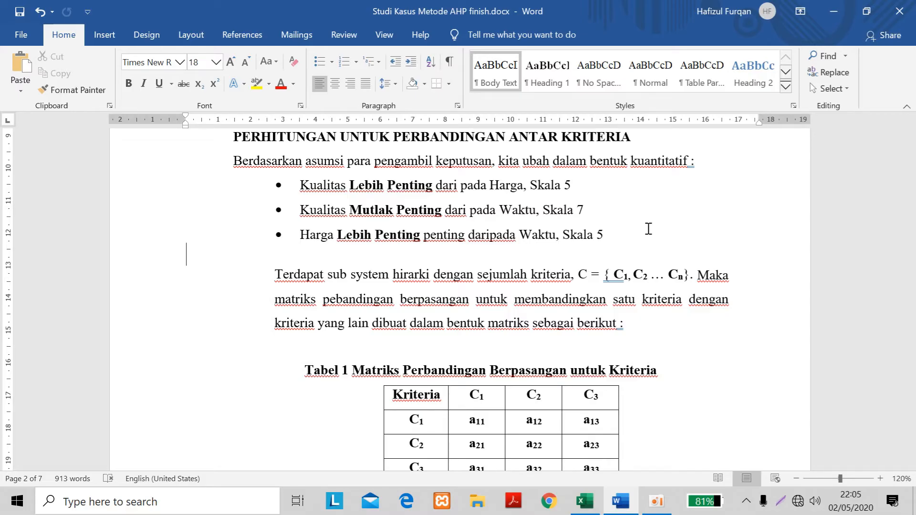
Examine Tabel 1, the pairwise comparison matrix for the criteria, following its headers and diagonal elements.
scroll(648, 229, down, 2)
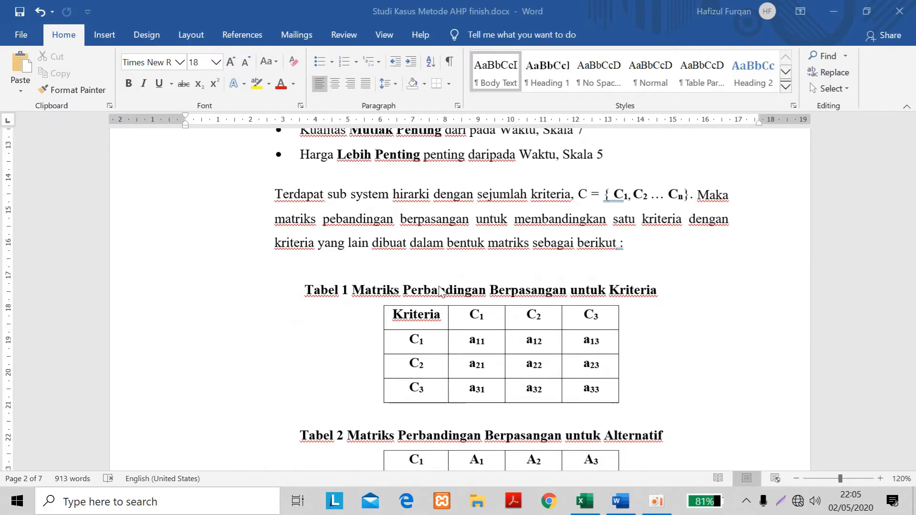
scroll(439, 308, down, 3)
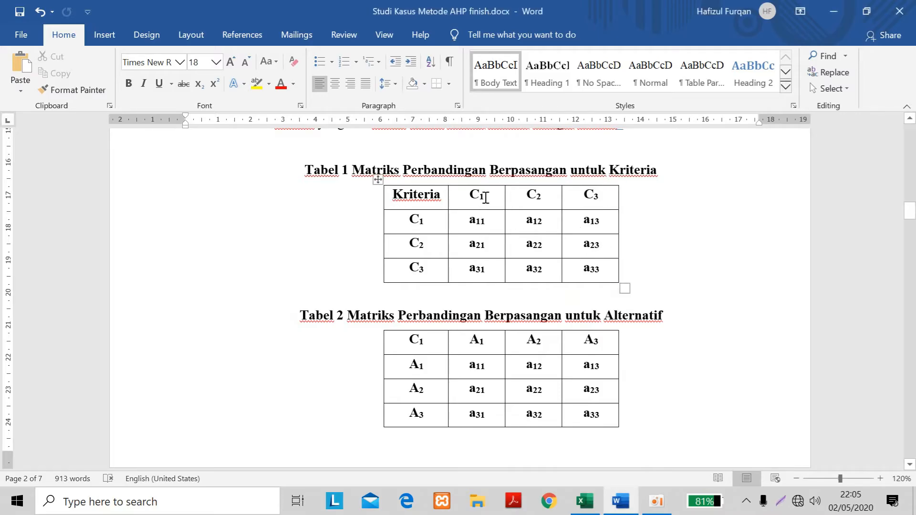
drag(486, 195, 480, 195)
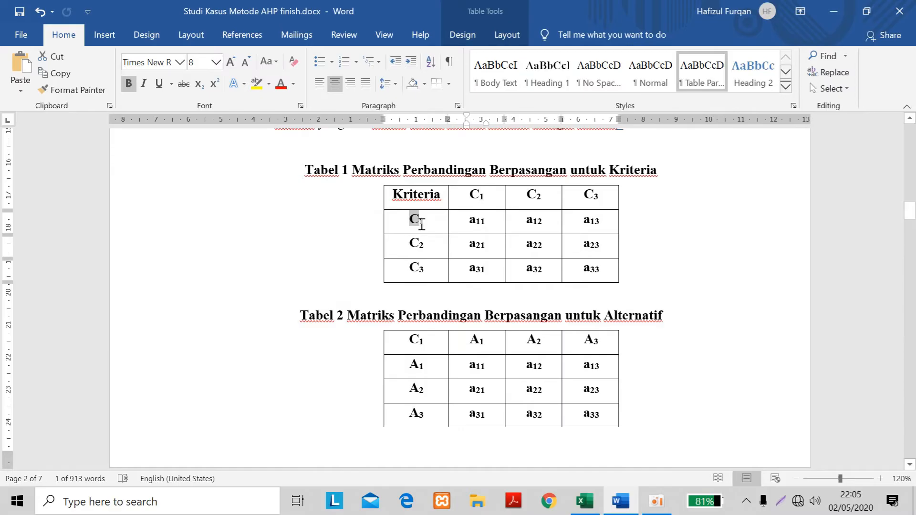
click(469, 217)
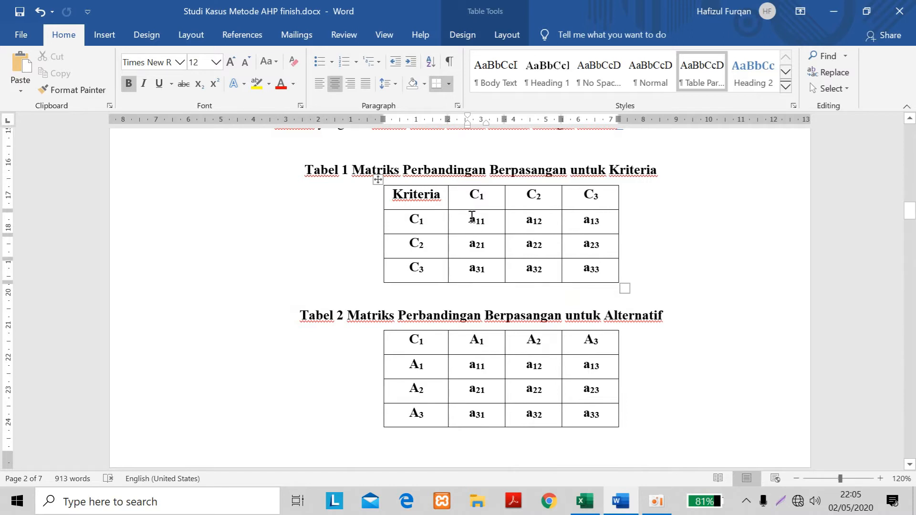
drag(470, 214, 474, 216)
click(485, 218)
drag(481, 219, 477, 218)
click(465, 218)
drag(478, 220, 482, 219)
click(483, 220)
click(482, 246)
double_click(542, 245)
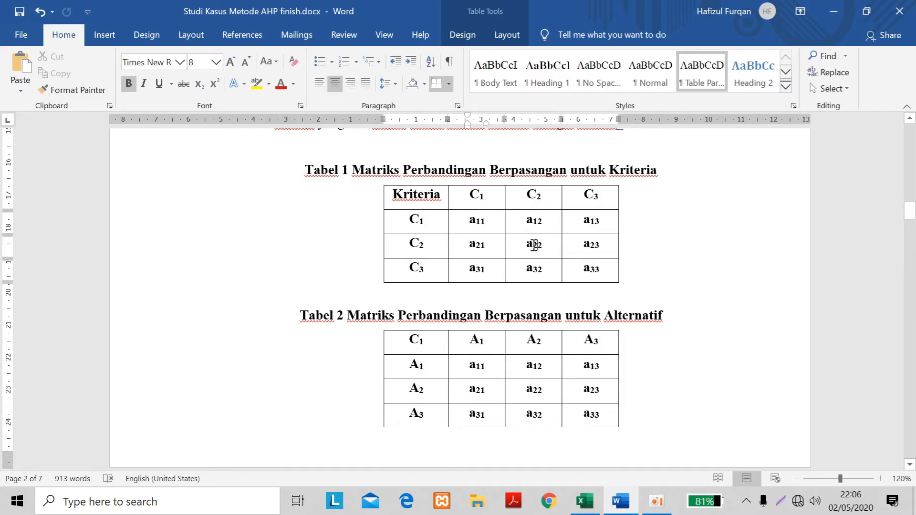
click(612, 269)
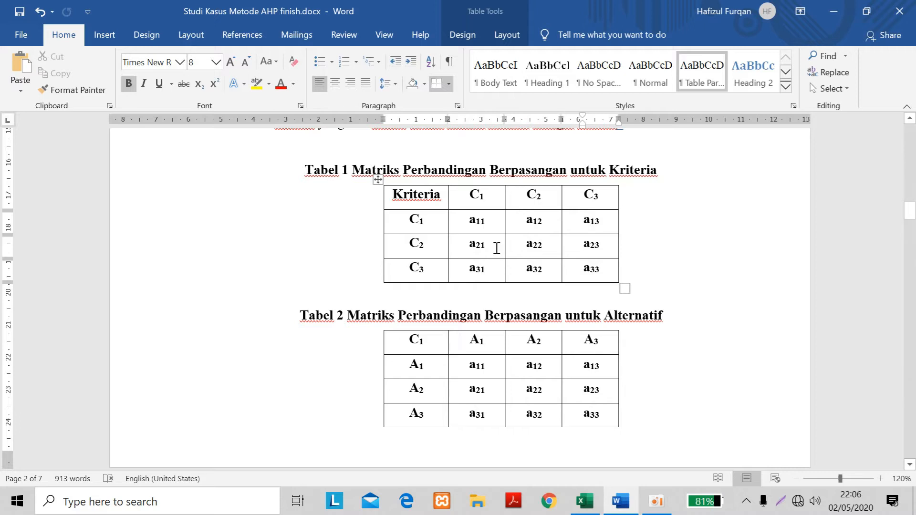
Review Tabel 2 for the alternatives, Tabel 3 for the case criteria, and the reciprocal comparisons listed beneath it.
scroll(472, 276, down, 3)
scroll(501, 281, up, 1)
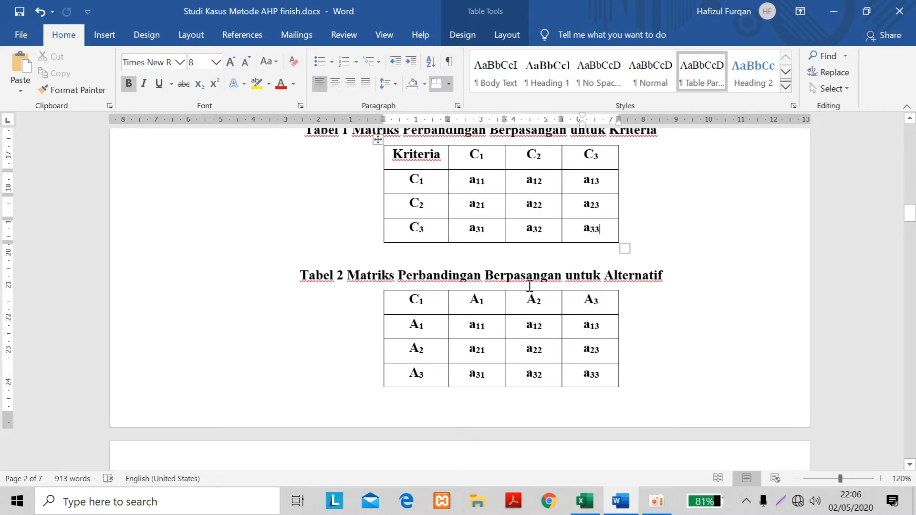
scroll(477, 288, down, 2)
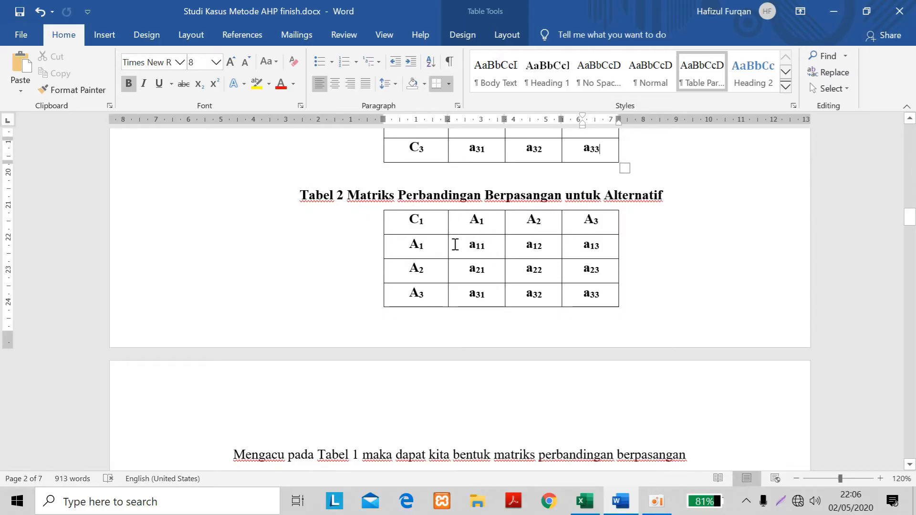
scroll(455, 244, down, 5)
scroll(486, 248, down, 1)
scroll(485, 250, up, 1)
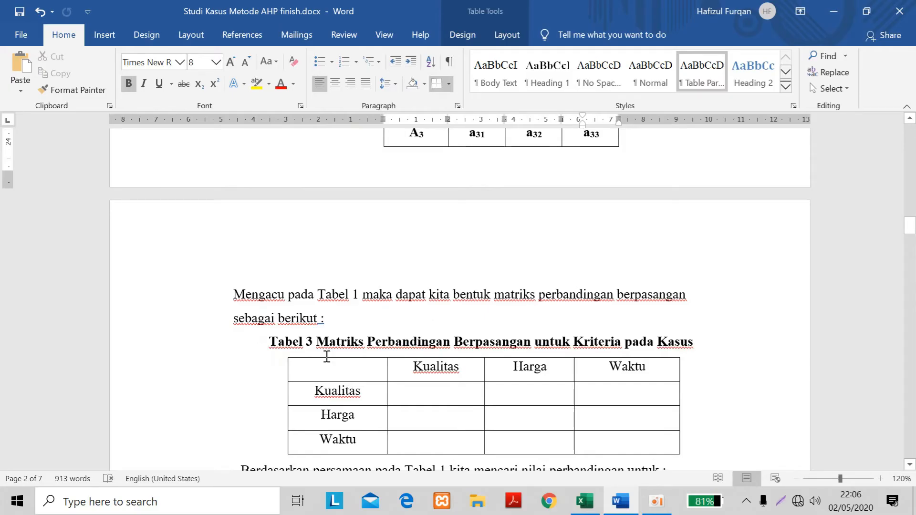
scroll(327, 357, down, 1)
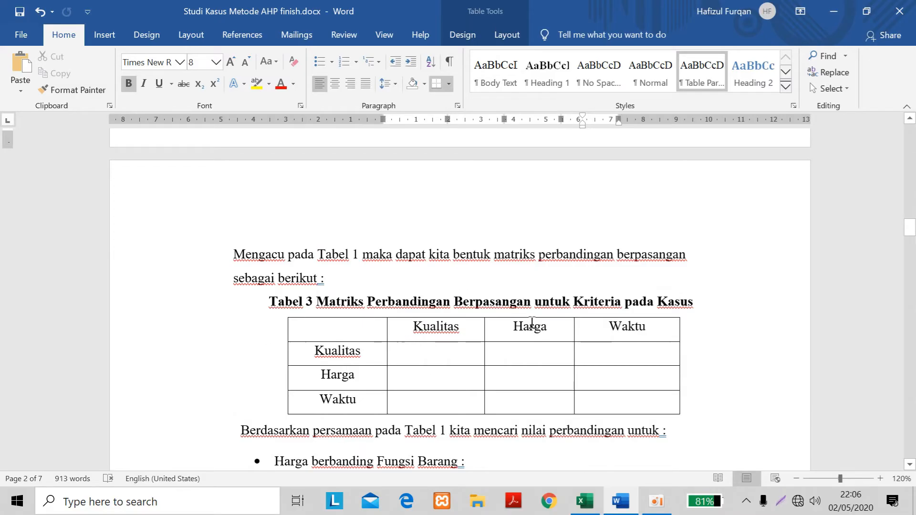
click(647, 325)
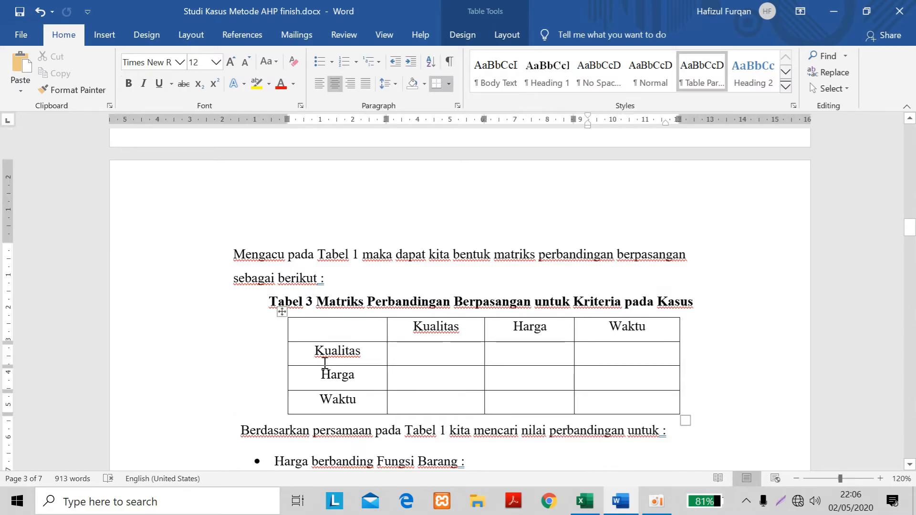
click(418, 353)
scroll(433, 364, down, 3)
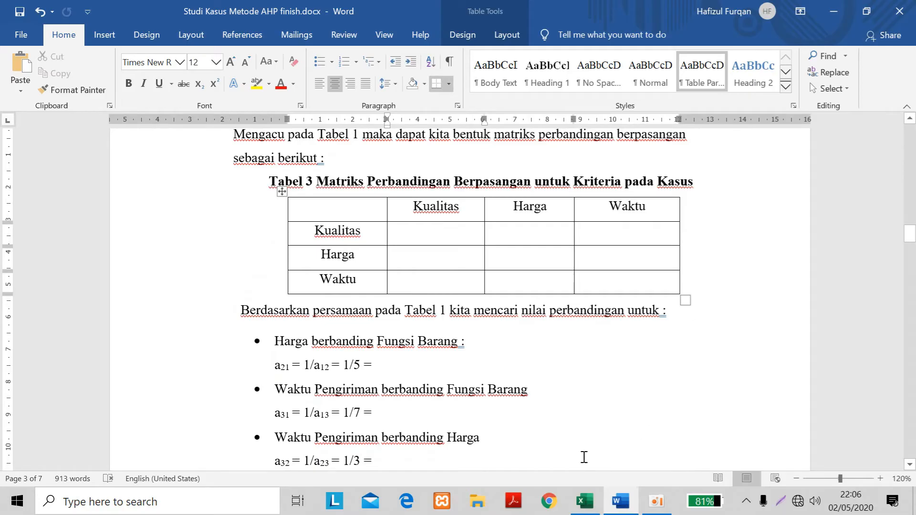
Switch to the studi_kasus-YT.xlsx workbook in Excel and look over the pairwise comparison sections on Sheet1.
click(590, 506)
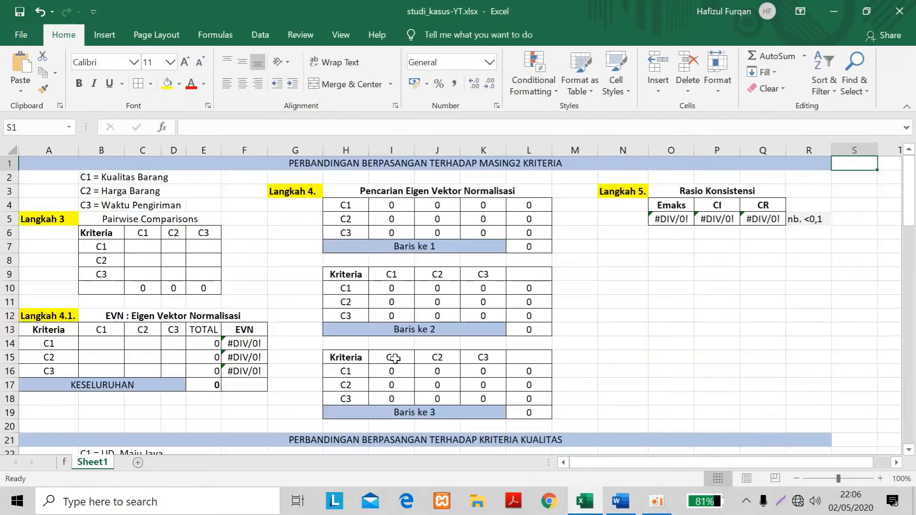
scroll(327, 319, down, 20)
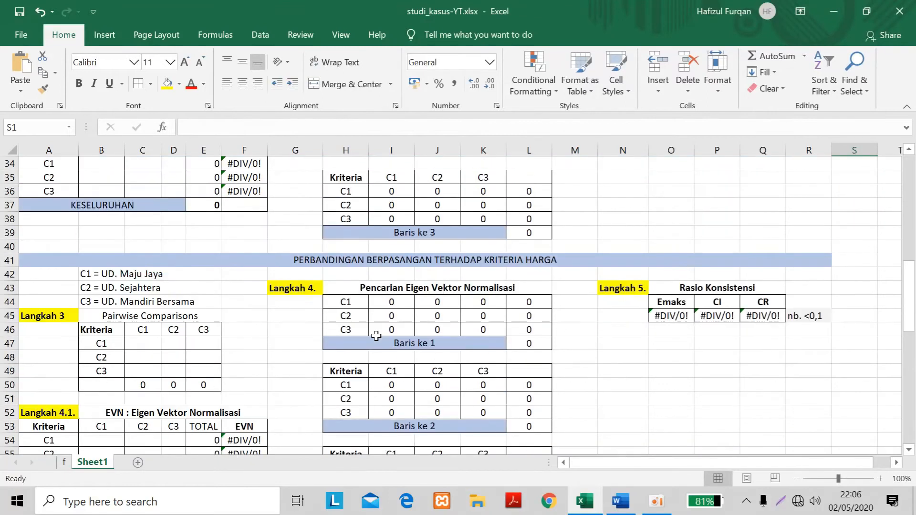
scroll(353, 368, up, 3)
scroll(363, 377, up, 19)
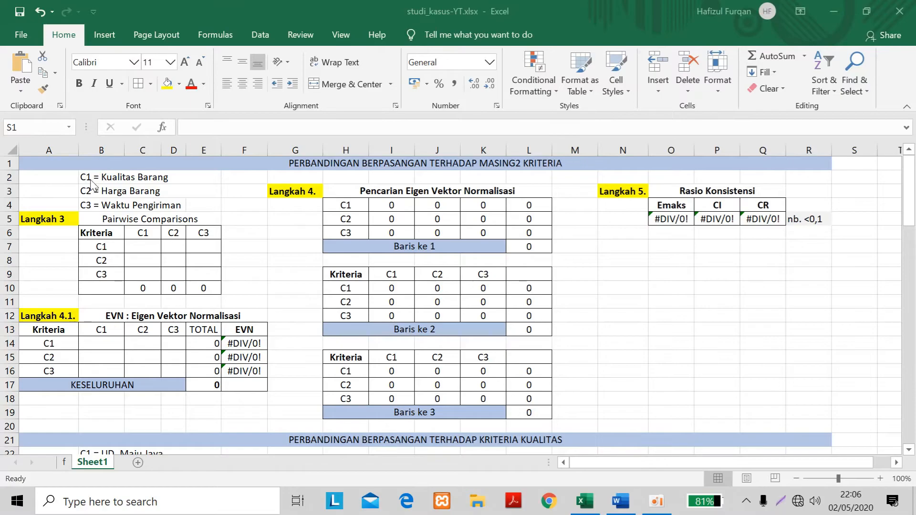
Examine the criteria legend and the Pairwise Comparisons table for the criteria, checking it against Tabel 3 in the Word document.
click(200, 179)
click(194, 189)
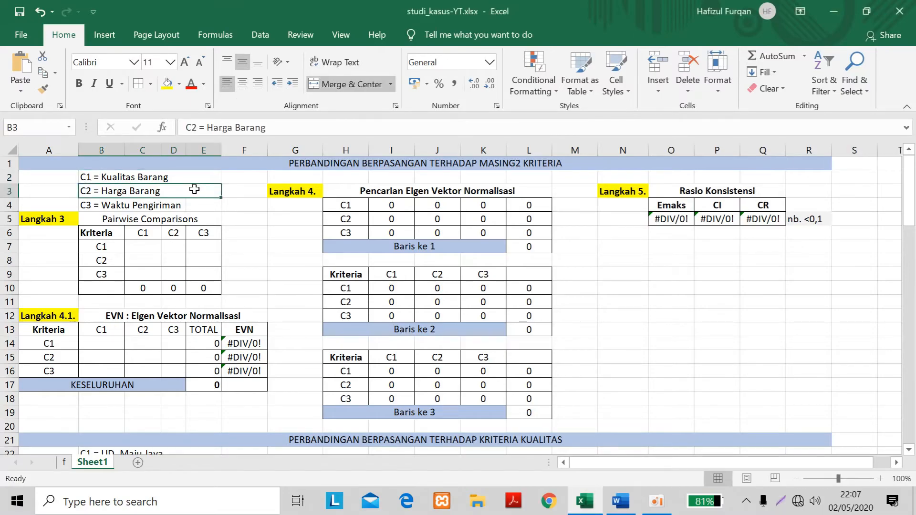
click(192, 203)
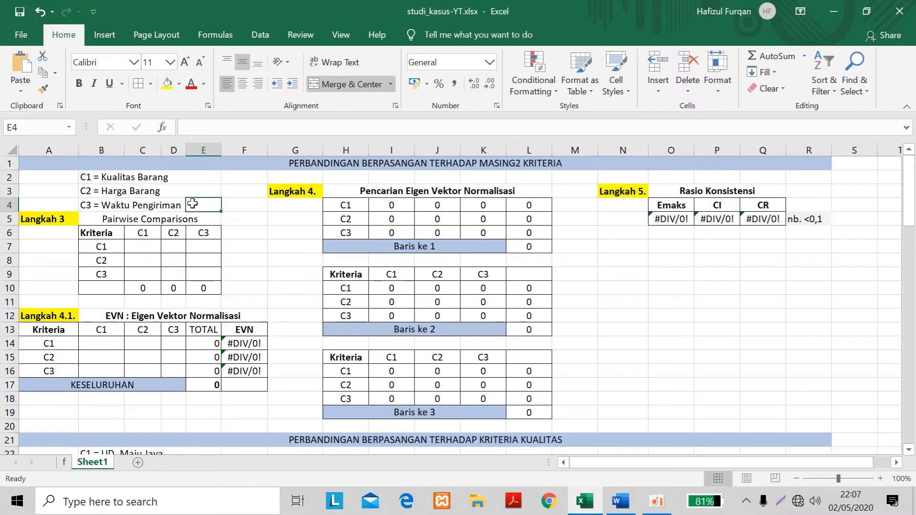
click(154, 206)
click(257, 230)
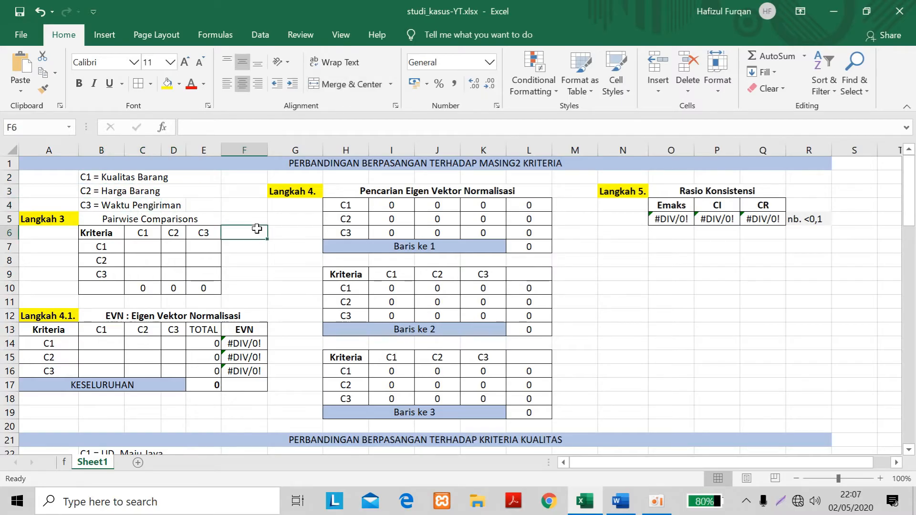
drag(102, 234, 197, 288)
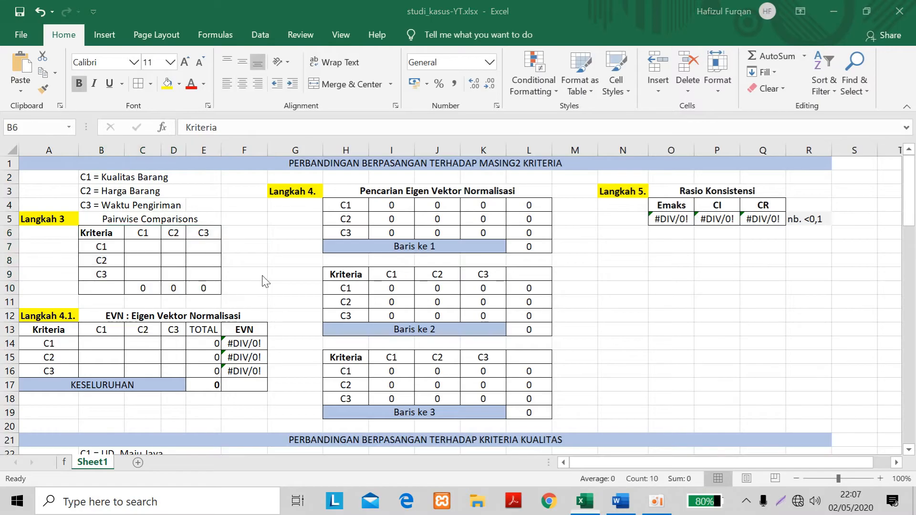
key(alt+Tab)
key(alt+Tab)
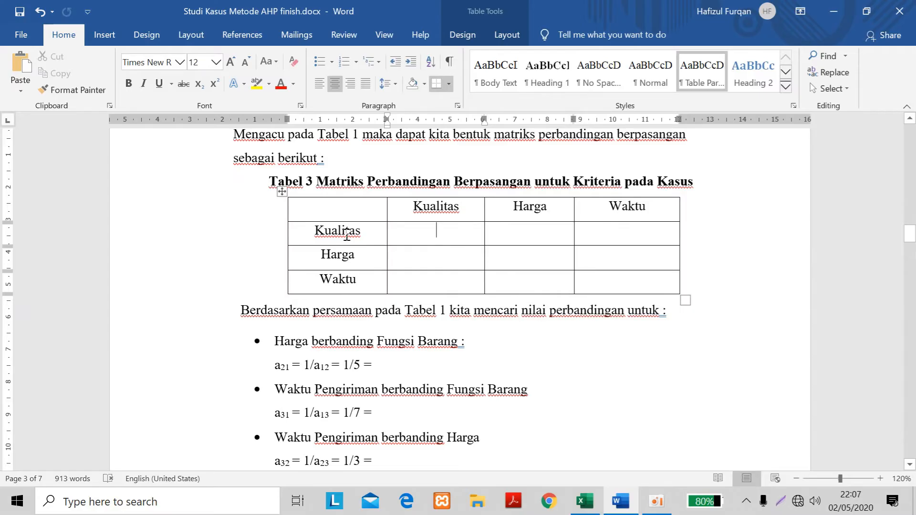
key(alt+Tab)
key(alt+Tab)
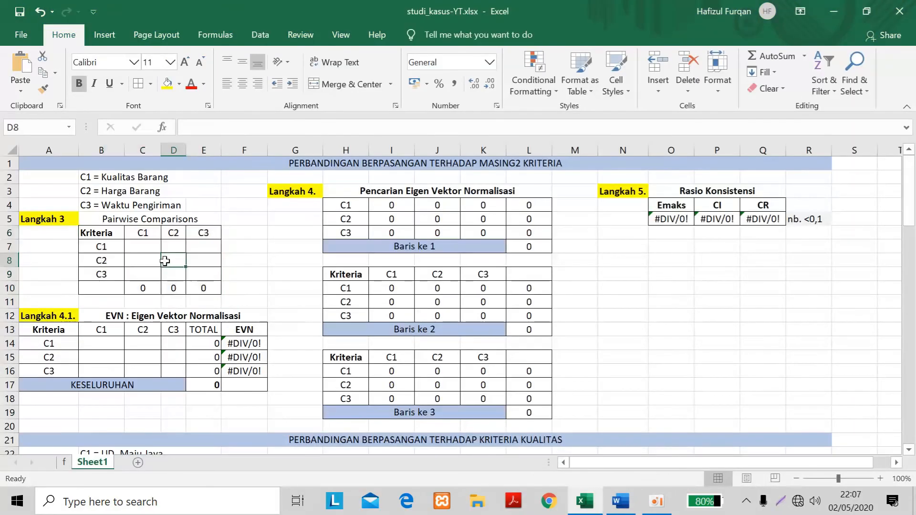
Fill the diagonal of the criteria's Pairwise Comparisons table with 1 in cells C7, D8 and E9.
click(152, 248)
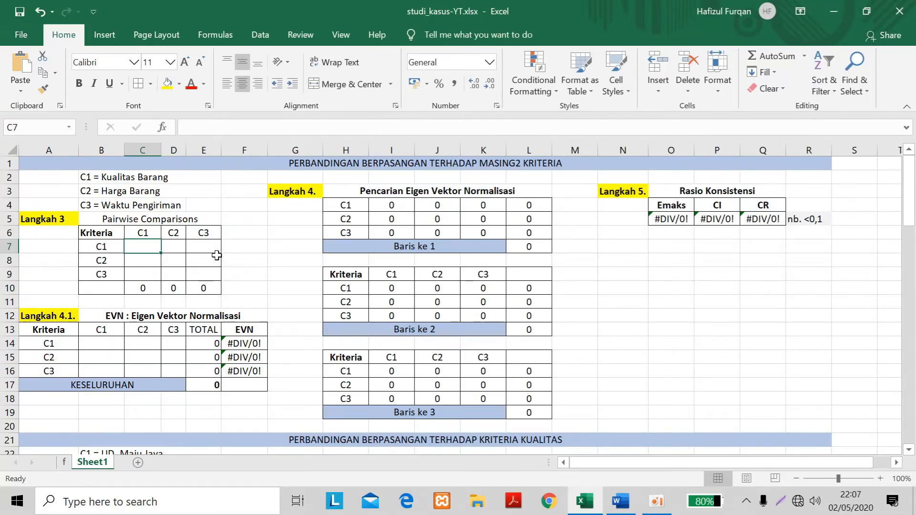
text(1)
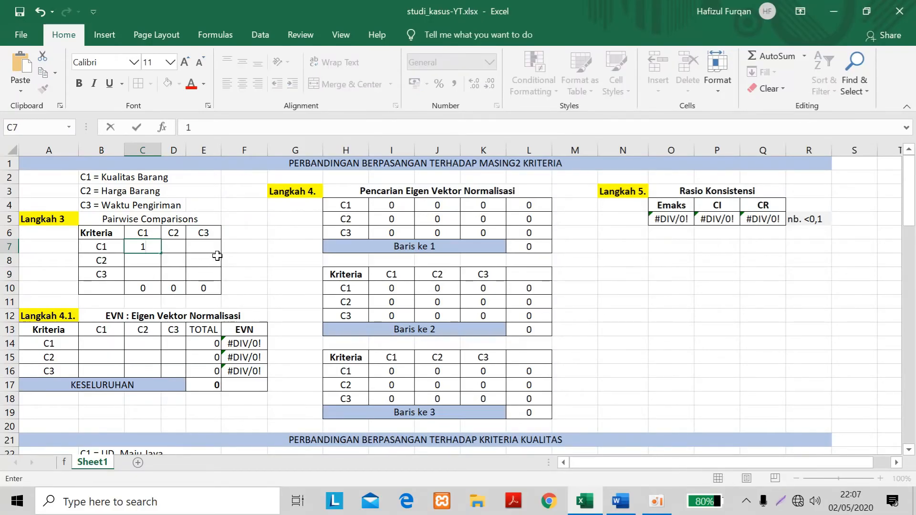
drag(270, 261, 270, 276)
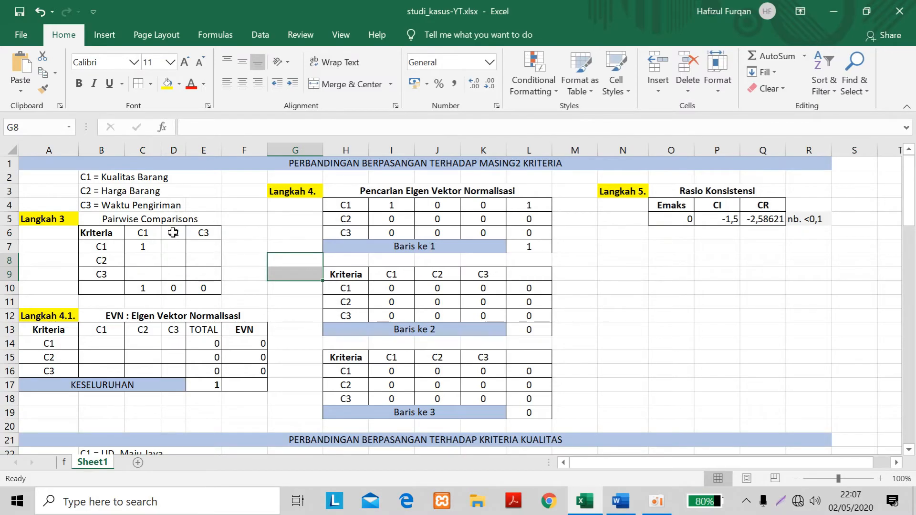
click(170, 256)
text(1)
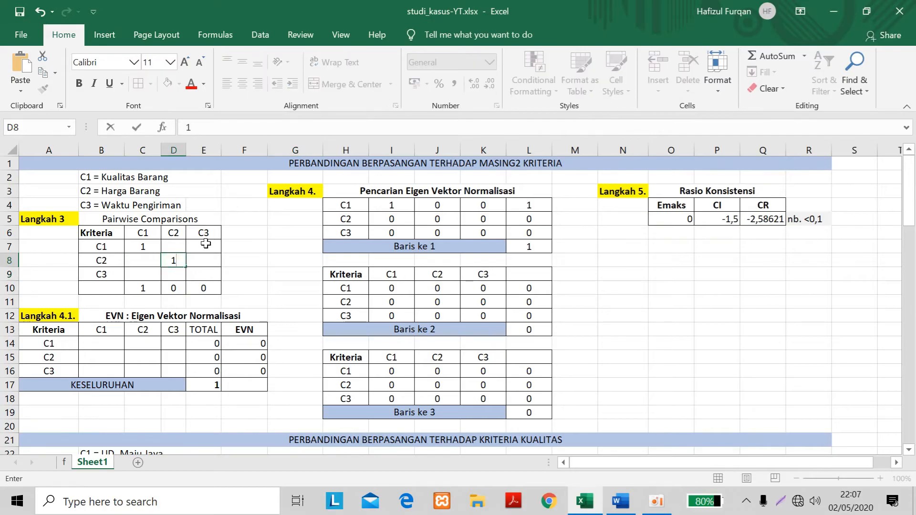
click(200, 273)
text(1)
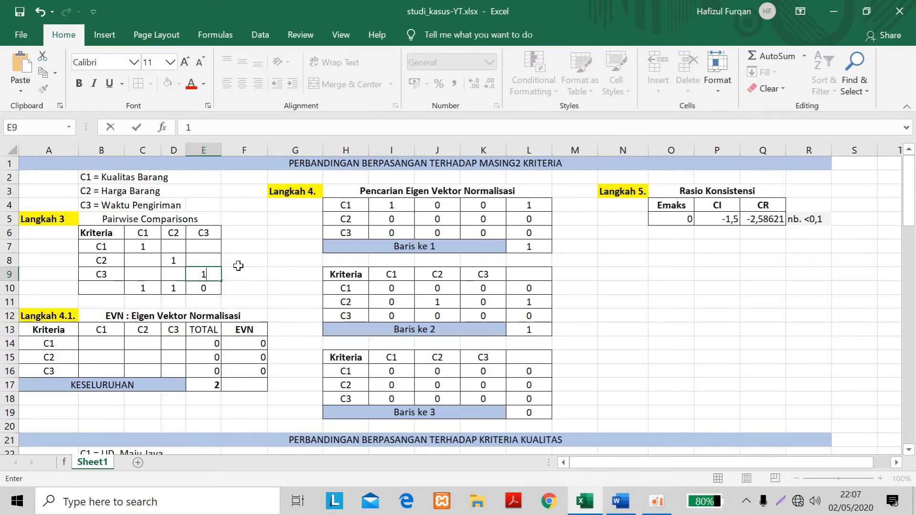
click(281, 264)
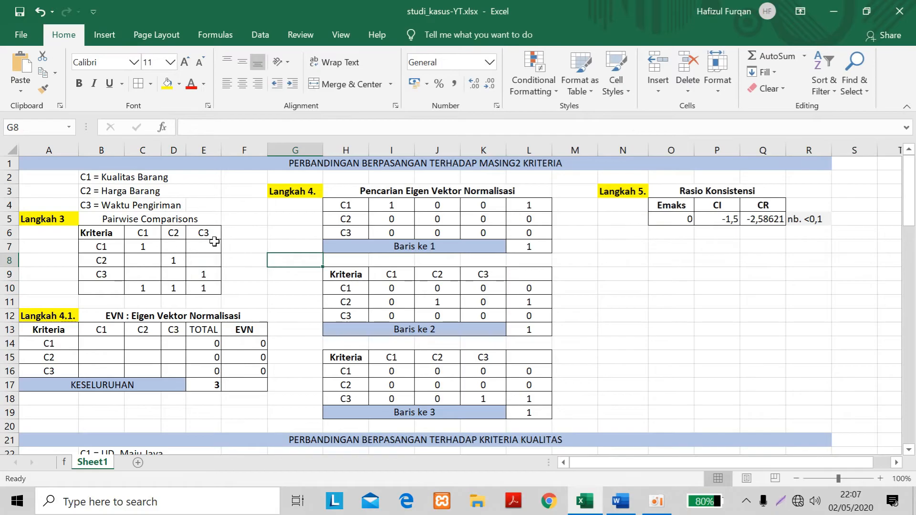
click(143, 246)
text(1)
Switch back to the Word document to consult Tabel 3 and the reciprocal comparisons under it.
click(215, 250)
click(139, 274)
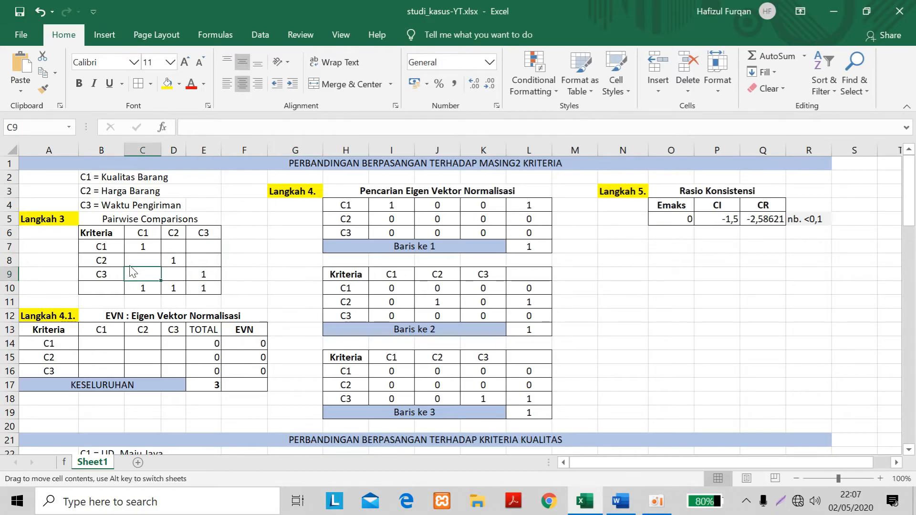
key(alt+Tab)
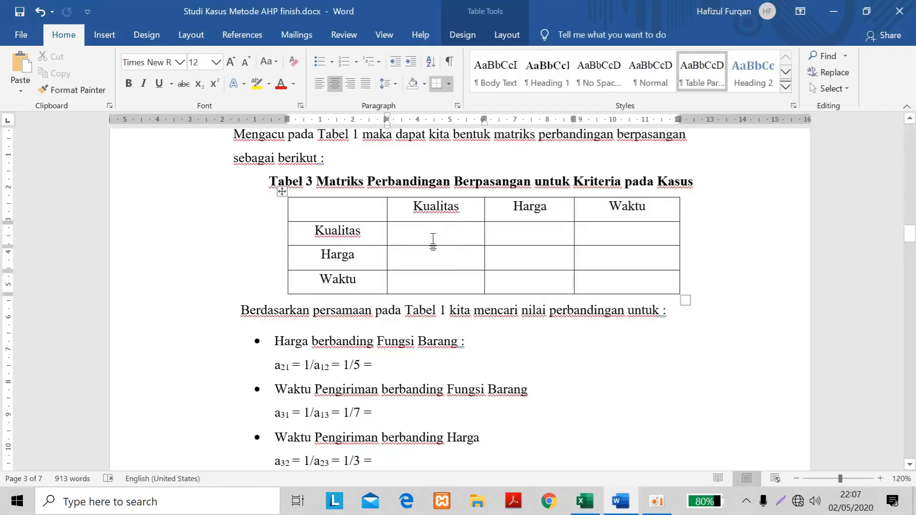
Fill the diagonal of Tabel 3 with 1 for Kualitas, Harga and Waktu compared with themselves.
text(1)
click(507, 258)
text(1)
click(609, 281)
text(1)
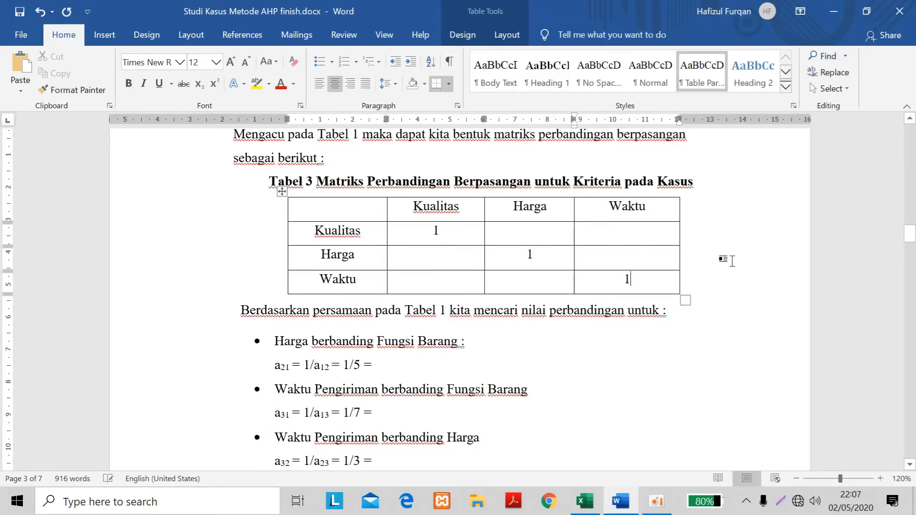
click(718, 260)
scroll(368, 303, down, 1)
scroll(409, 296, up, 1)
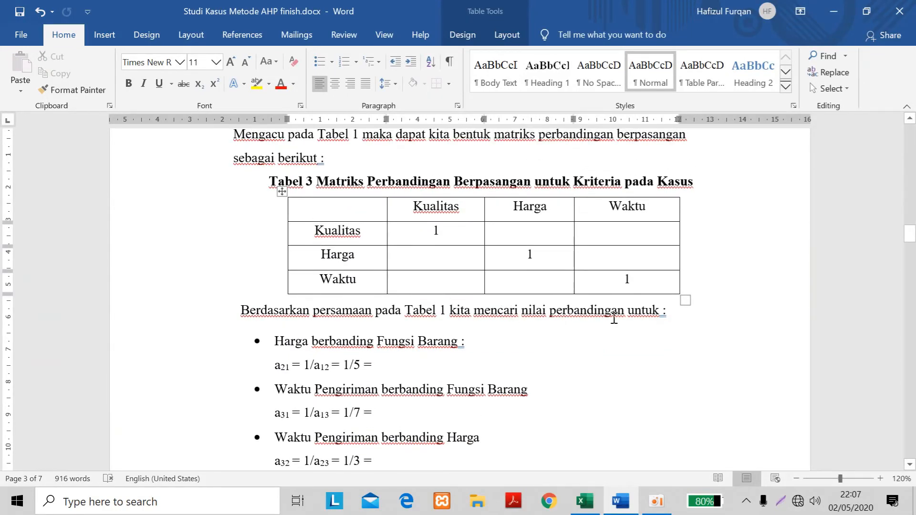
Replace "Fungsi Barang" with "Kualitas" in the comparison bullets below Tabel 3.
scroll(323, 346, down, 1)
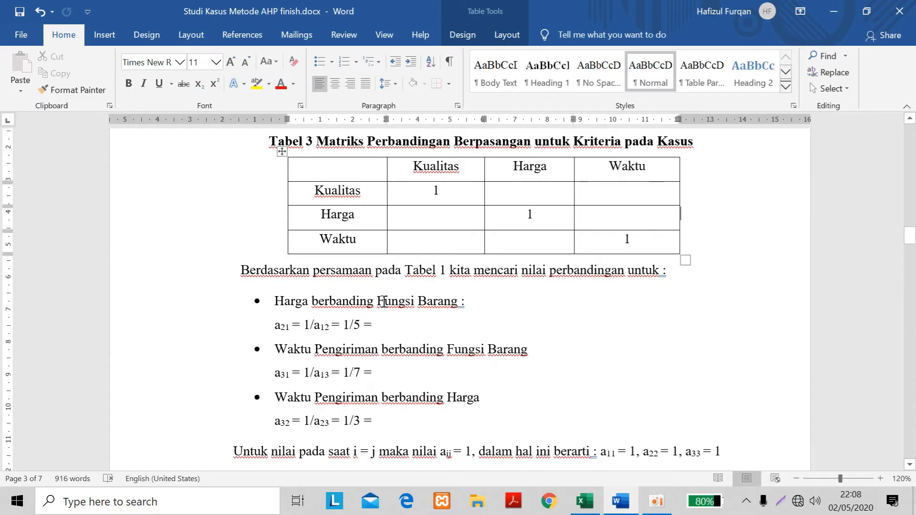
drag(378, 301, 416, 305)
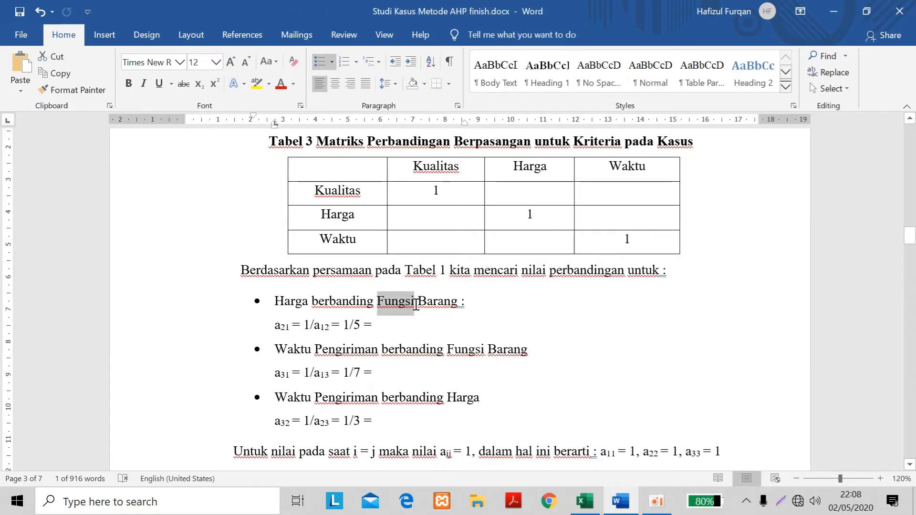
text(Kualita)
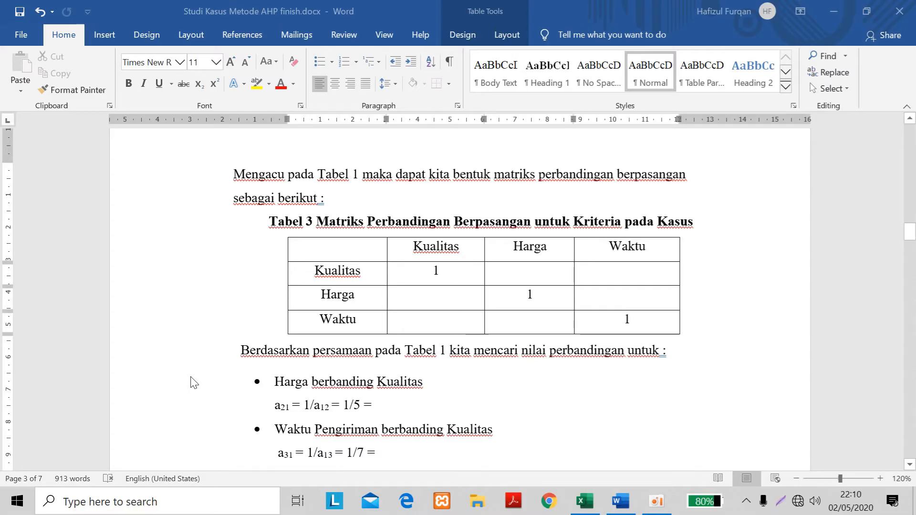
Enter 5 in Tabel 3 where the Kualitas row meets the Harga column, checking it against the a21 comparison.
scroll(195, 382, down, 3)
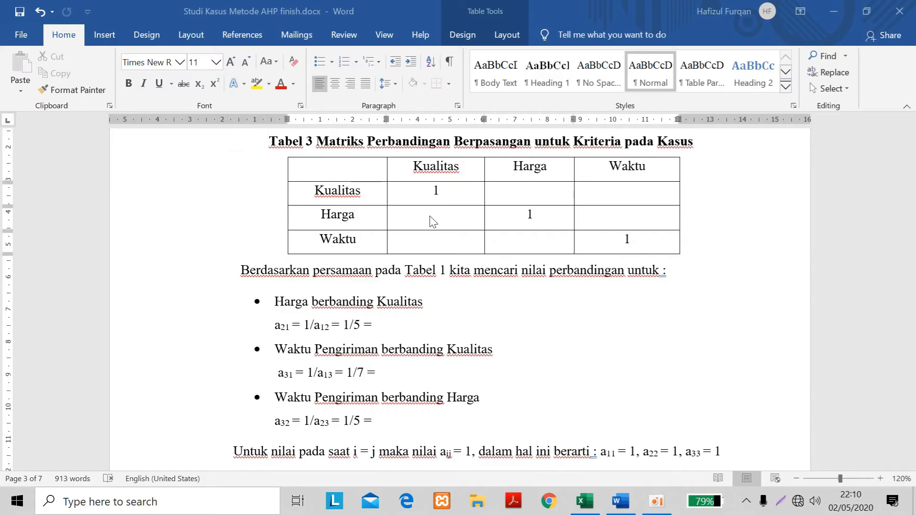
click(307, 324)
double_click(308, 324)
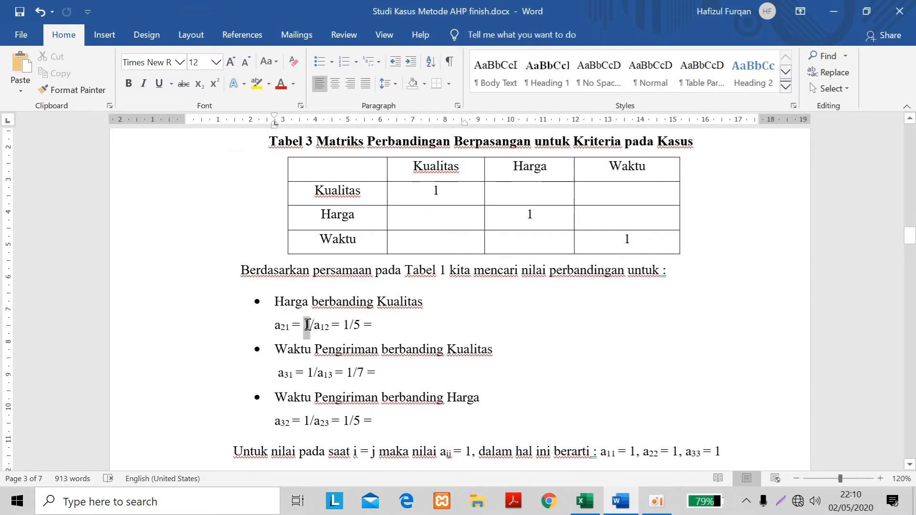
click(315, 328)
click(536, 196)
text(5)
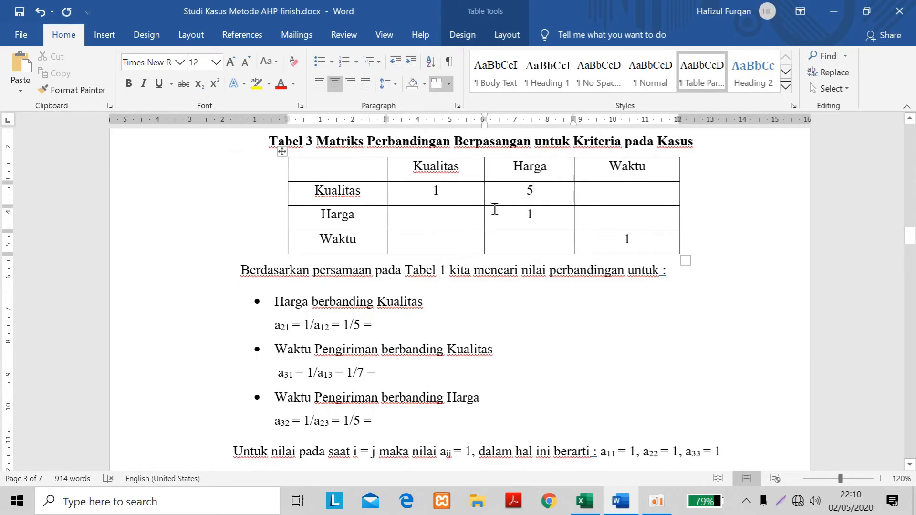
double_click(532, 191)
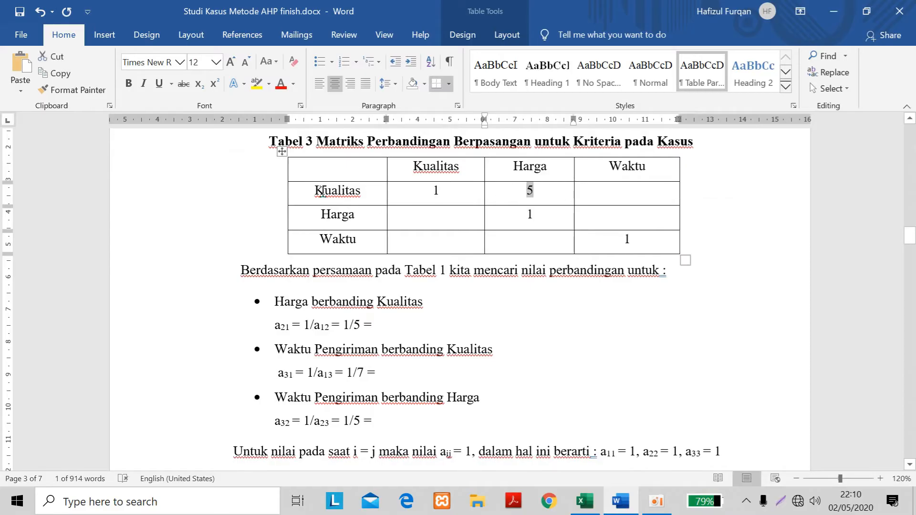
click(317, 191)
double_click(519, 167)
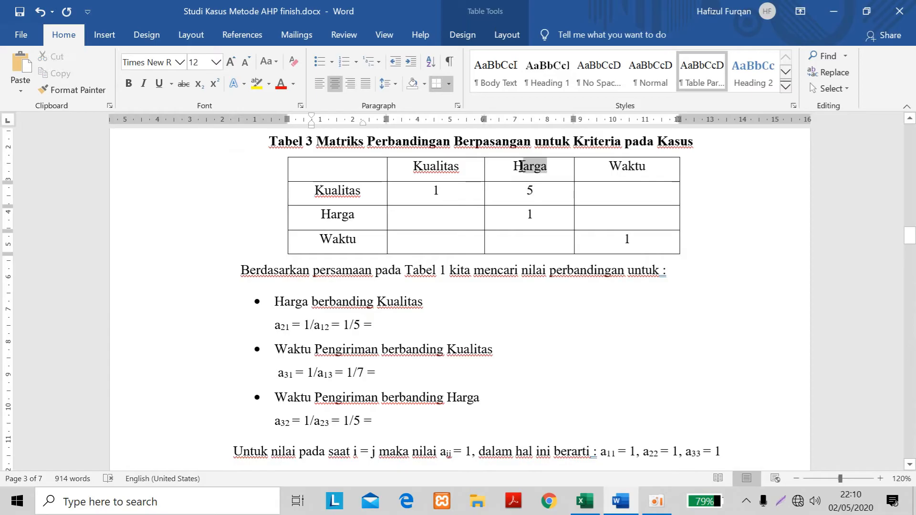
click(529, 190)
double_click(529, 191)
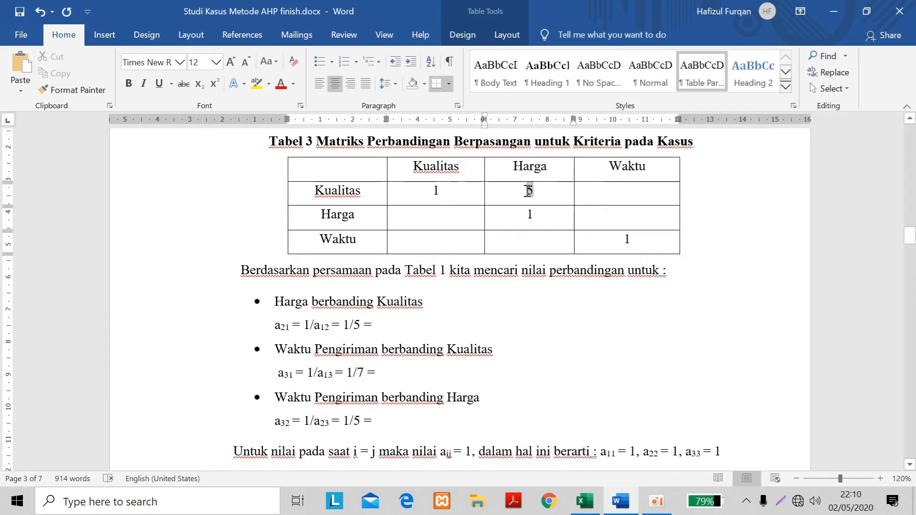
Enter the reciprocal 1/5 in Tabel 3 where the Harga row meets the Kualitas column.
click(462, 215)
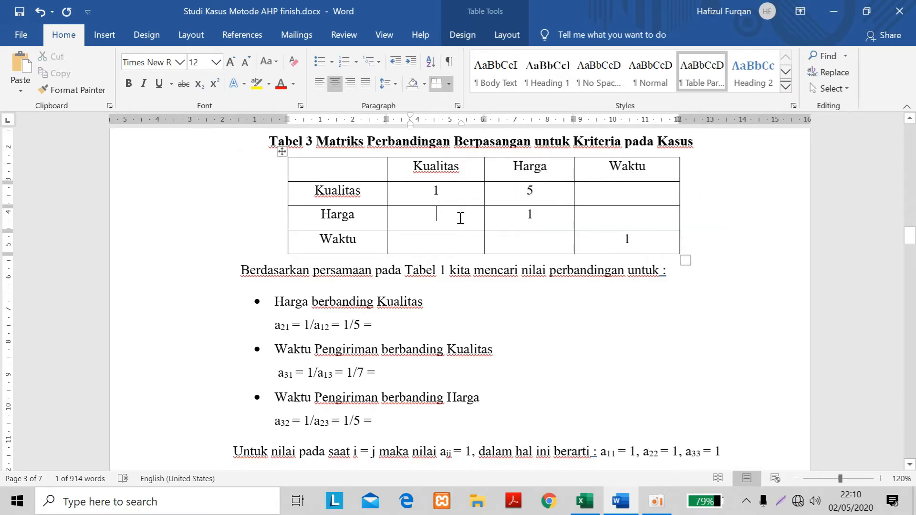
text(1/5)
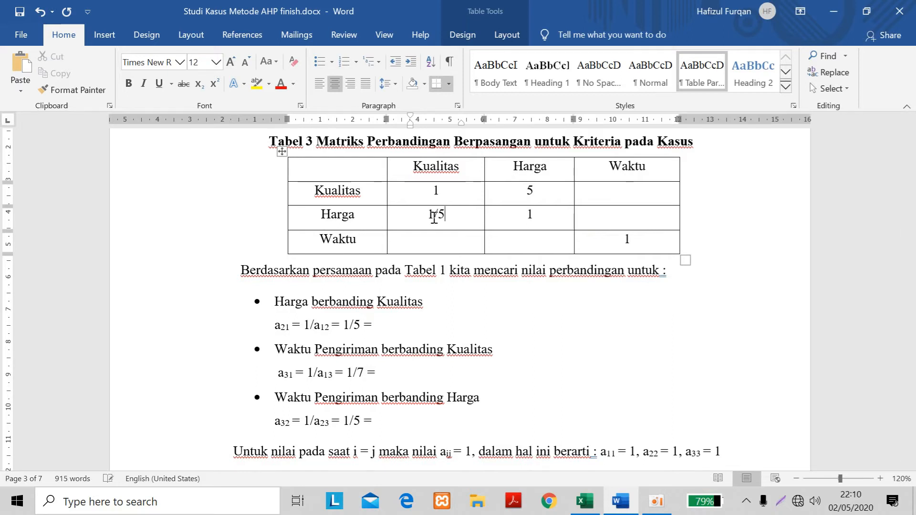
Complete the a21 equation with 0,2 and put the same decimal in the Harga row's Kualitas cell of Tabel 3.
scroll(456, 258, down, 6)
scroll(455, 258, up, 5)
scroll(456, 259, up, 2)
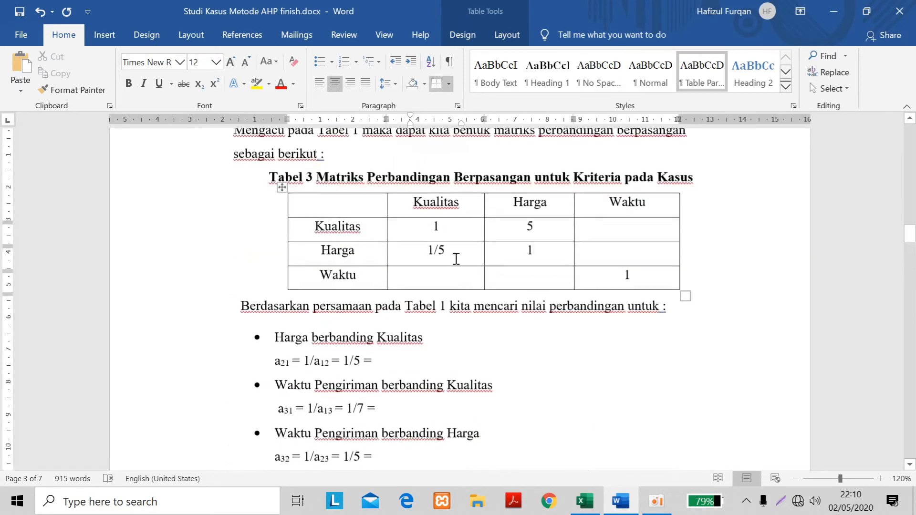
click(406, 364)
text(0,2)
drag(450, 259, 429, 255)
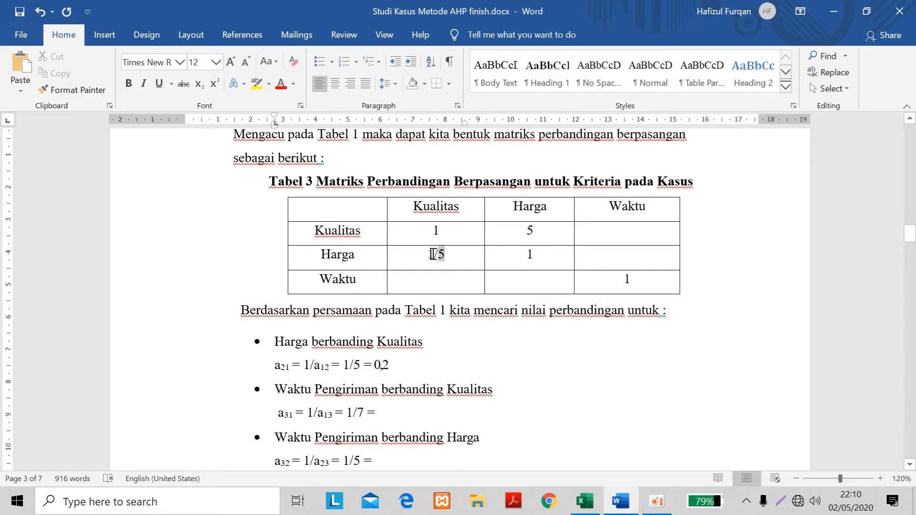
text(0,2)
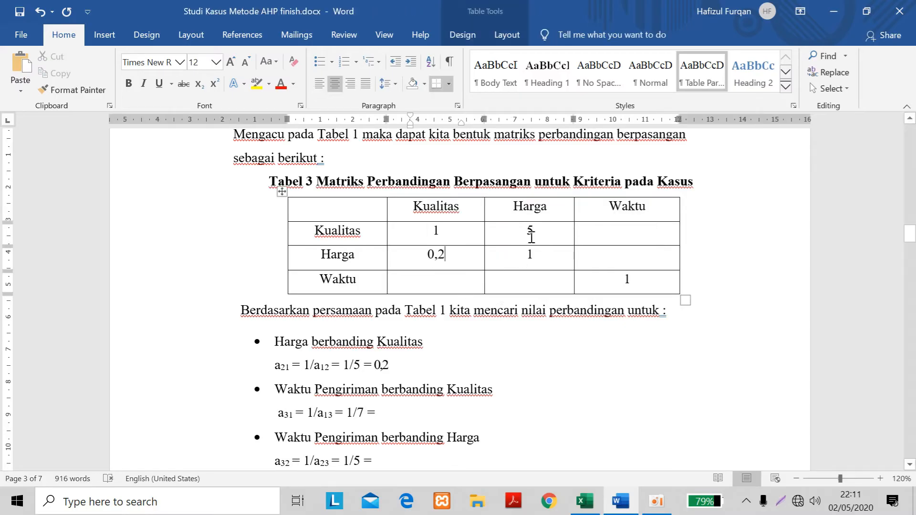
Fill the Waktu column of Tabel 3 with 7 in the Kualitas row and 5 in the Harga row.
click(358, 236)
click(617, 232)
click(353, 257)
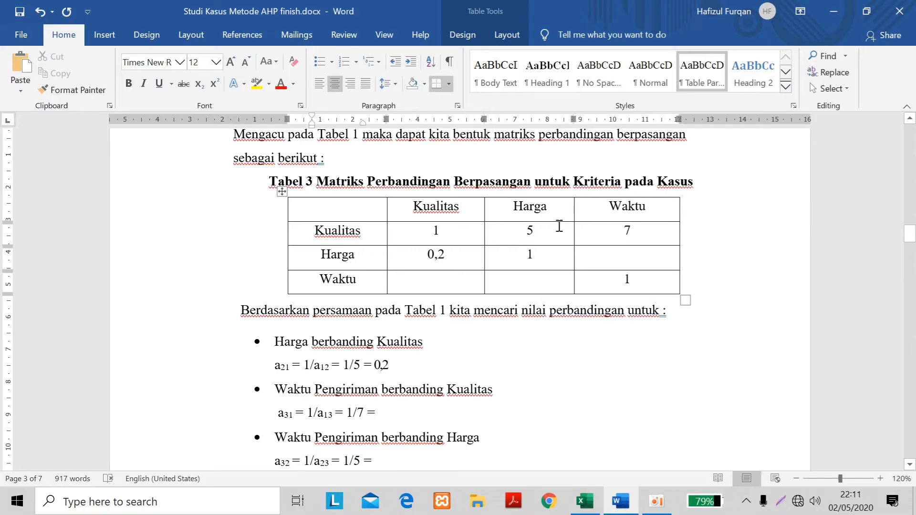
click(610, 254)
text(5)
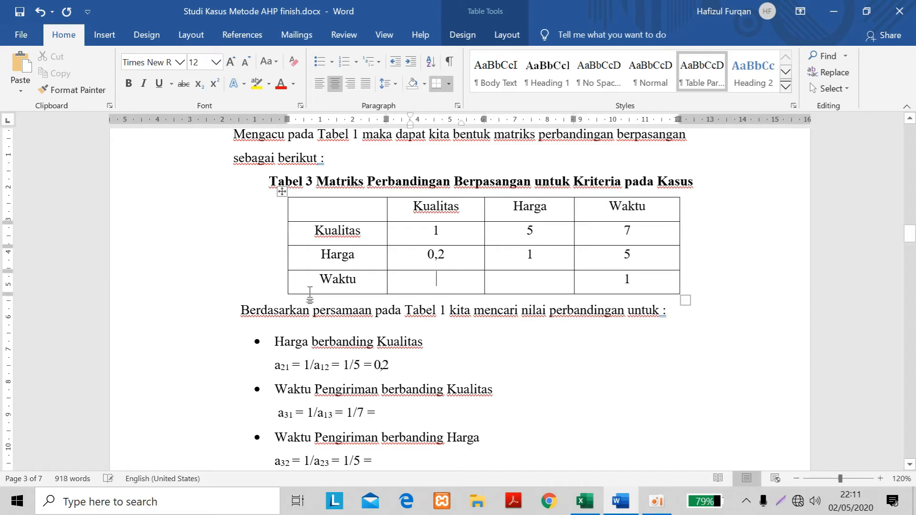
Complete the a31 equation with 0,14 and enter the same value in the Waktu row's Kualitas cell of Tabel 3.
click(278, 392)
click(492, 390)
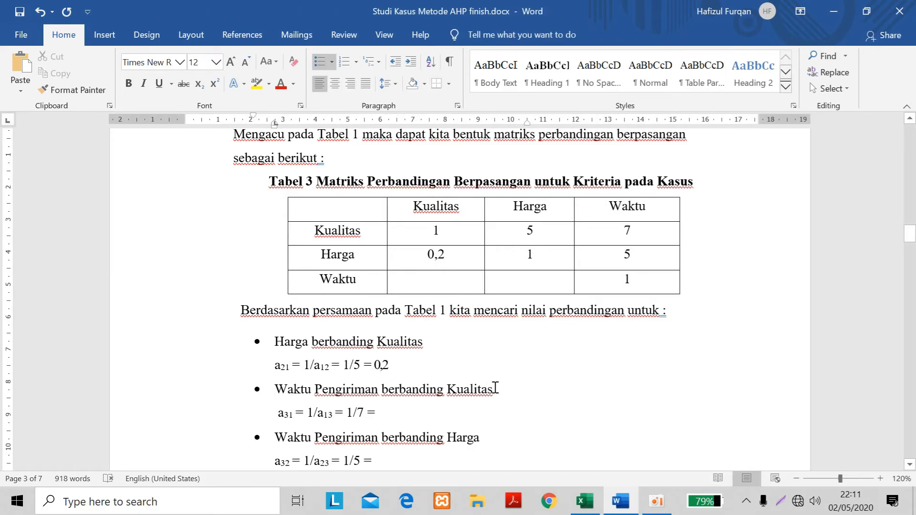
click(314, 411)
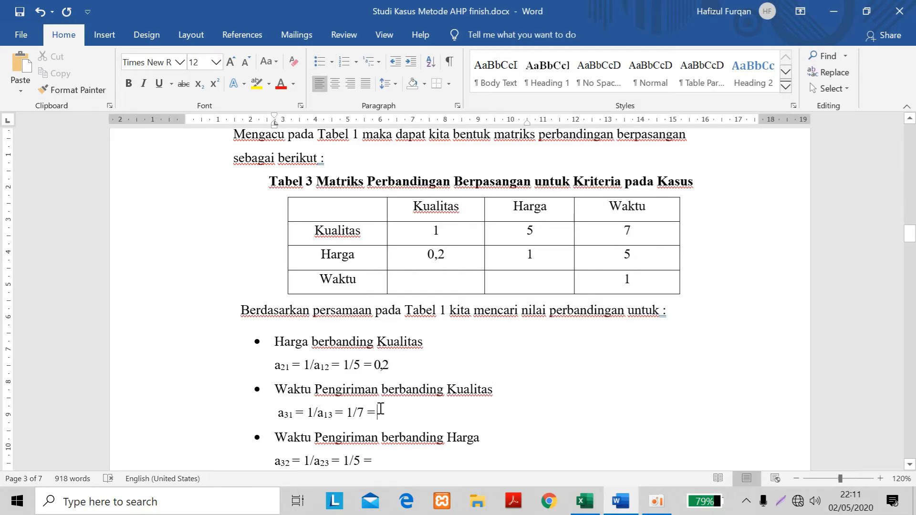
text(0,14)
click(435, 281)
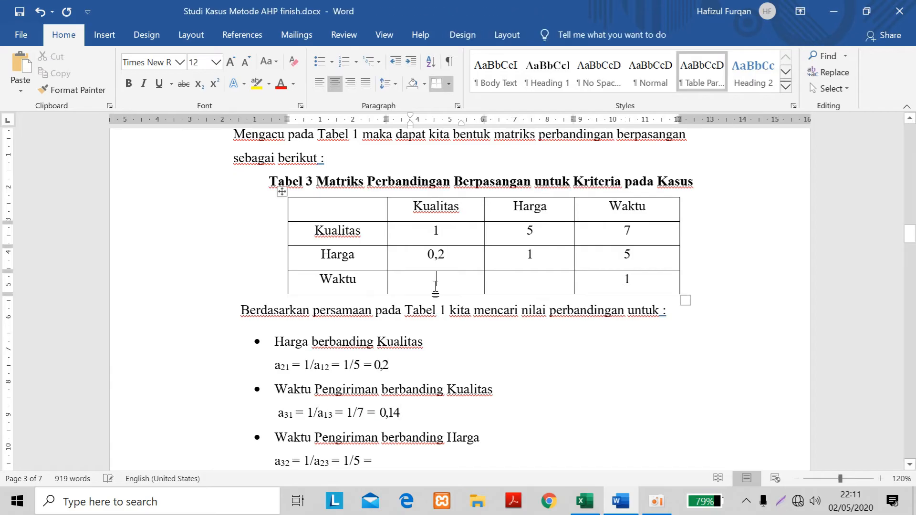
text(0,14)
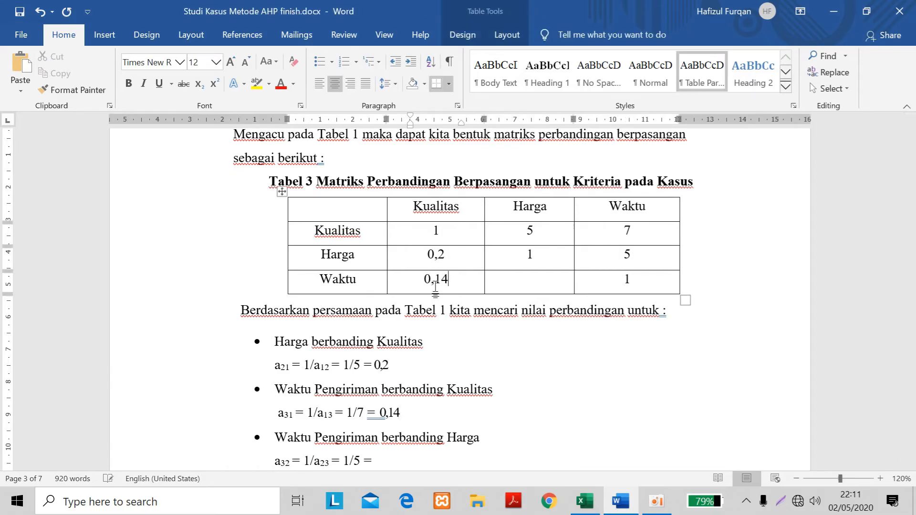
Enter 0,2 in the Waktu row's Harga cell of Tabel 3 and as the result of the a32 equation.
scroll(447, 297, down, 1)
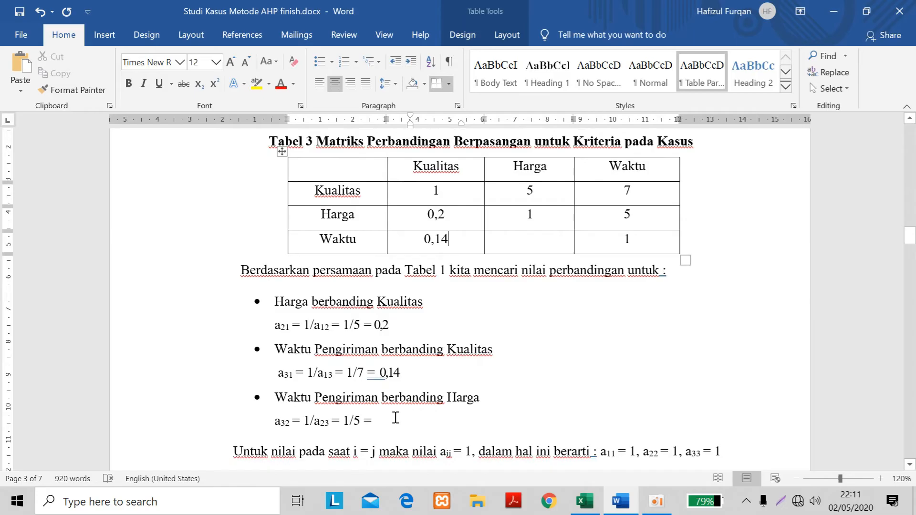
click(395, 417)
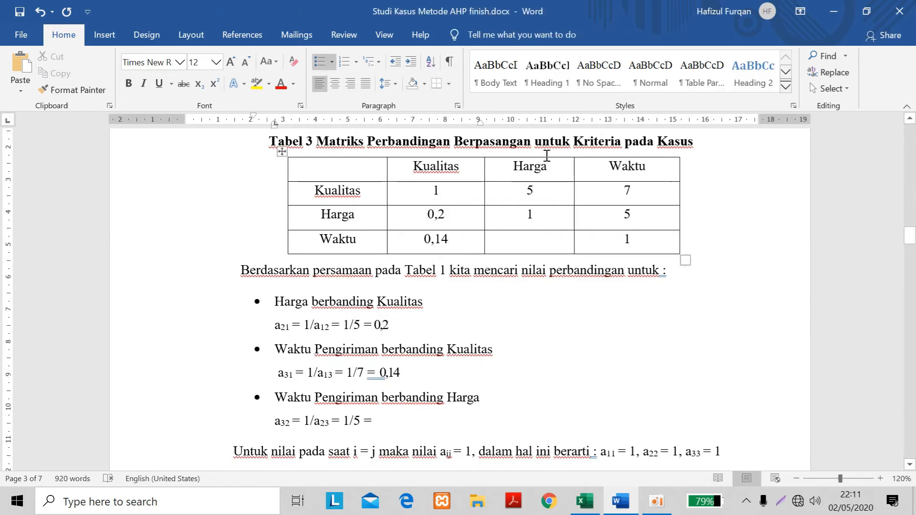
click(370, 240)
click(557, 166)
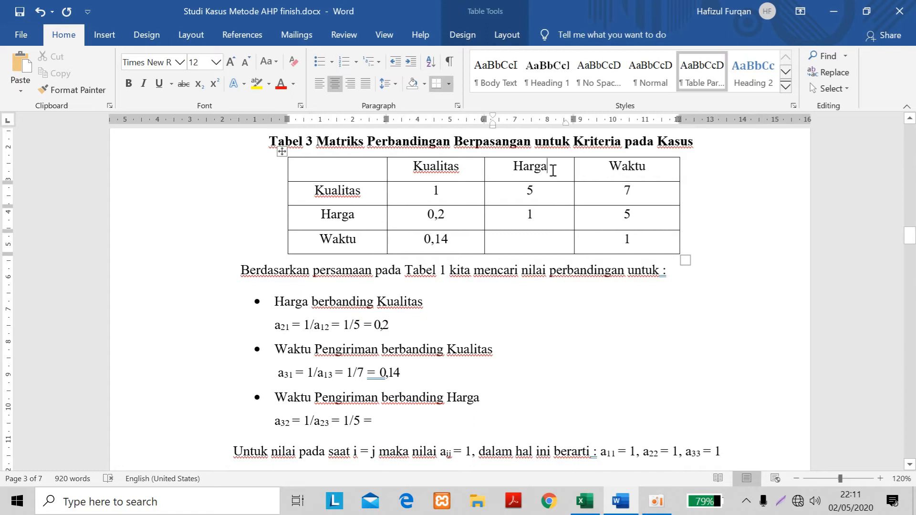
click(521, 245)
text(0,2)
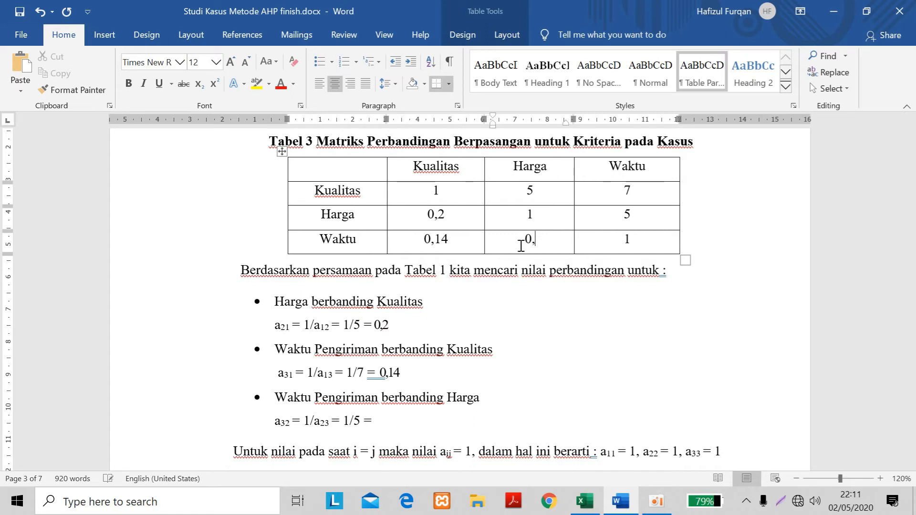
click(418, 421)
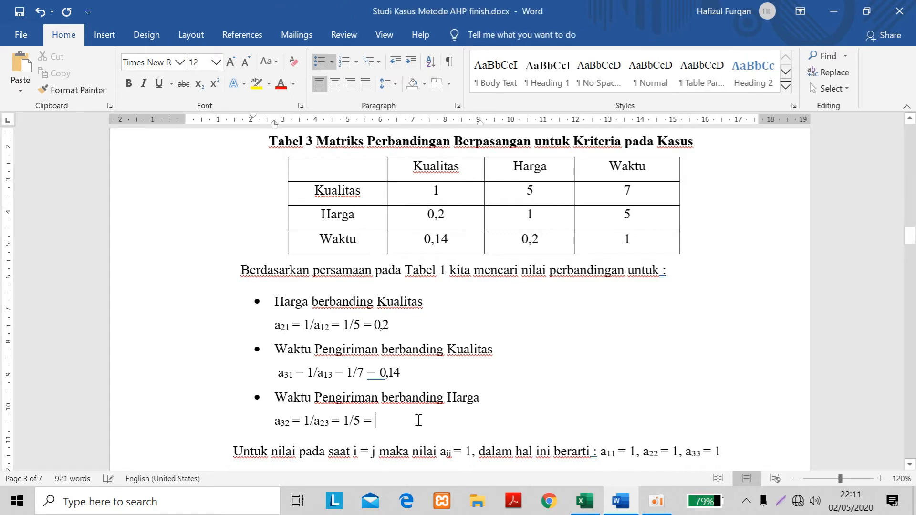
text(0,2)
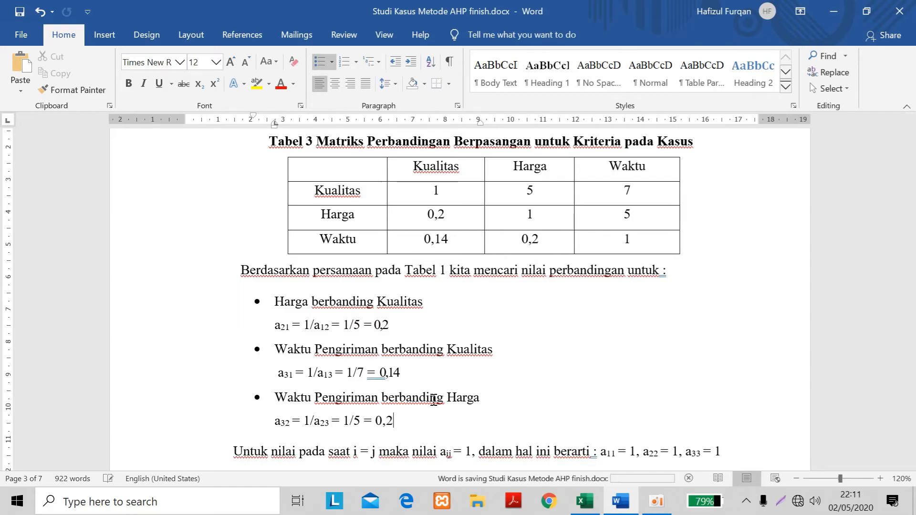
Review the rule for a11, a22 and a33 below the bullets and compare it with the diagonal cells of Tabel 3.
scroll(434, 393, down, 1)
scroll(285, 437, up, 1)
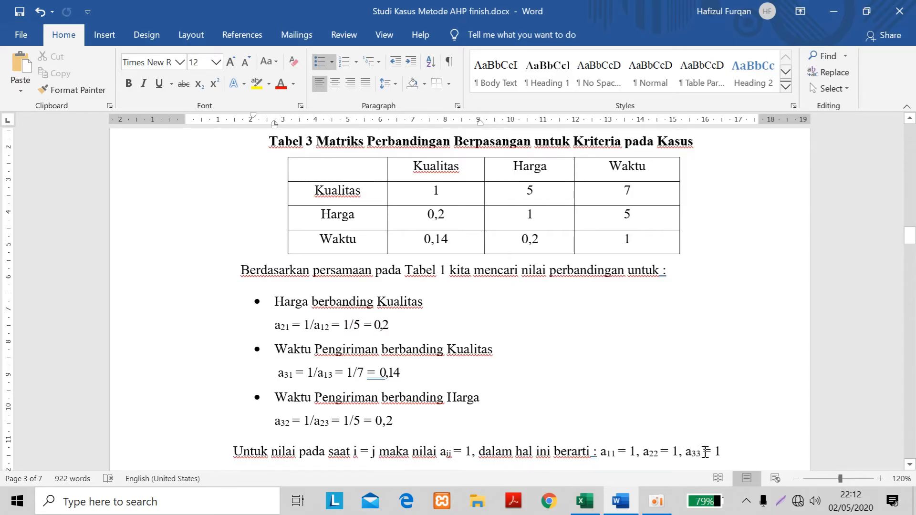
click(653, 452)
click(718, 432)
click(652, 361)
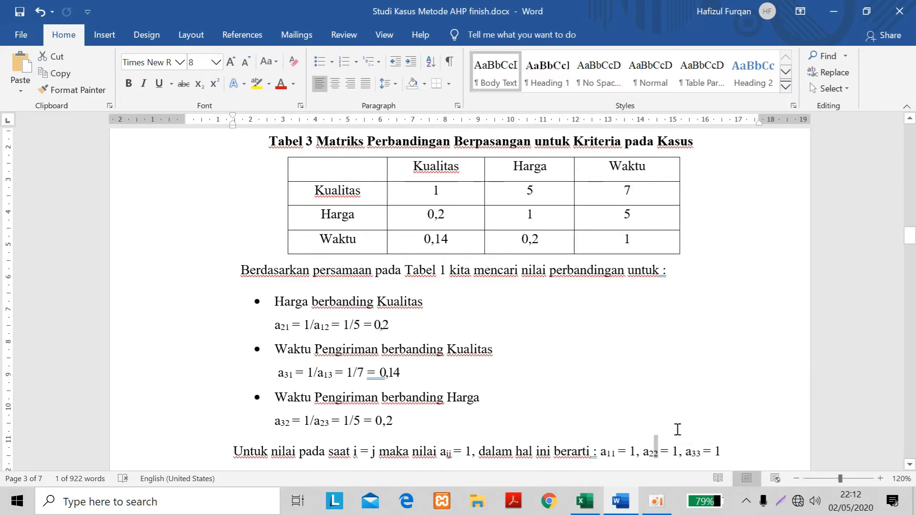
click(686, 444)
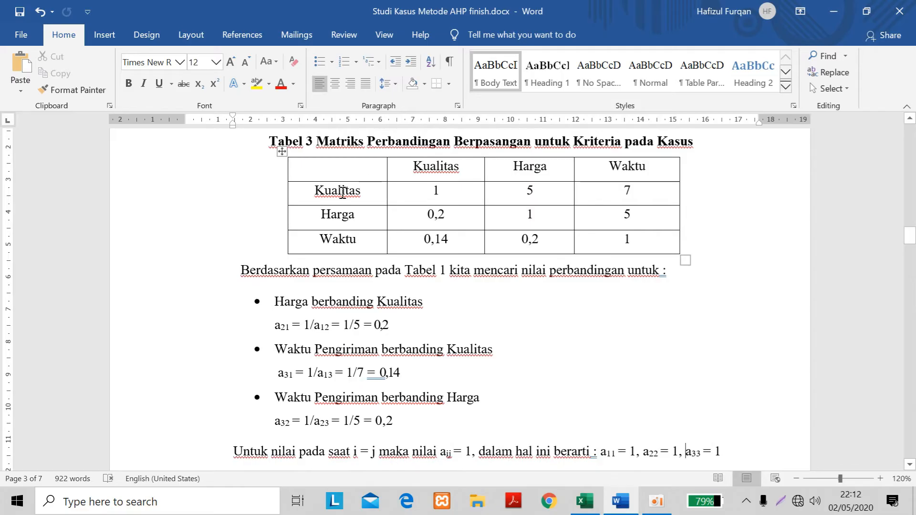
click(518, 213)
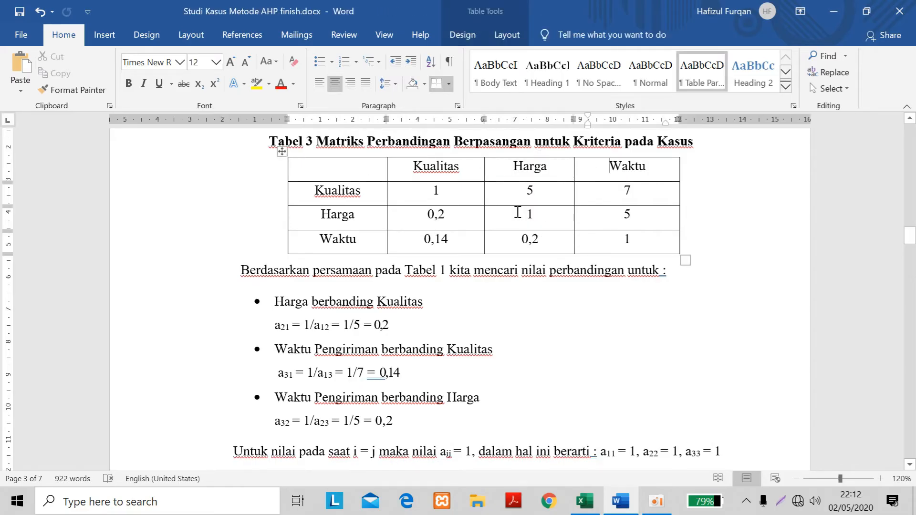
click(357, 238)
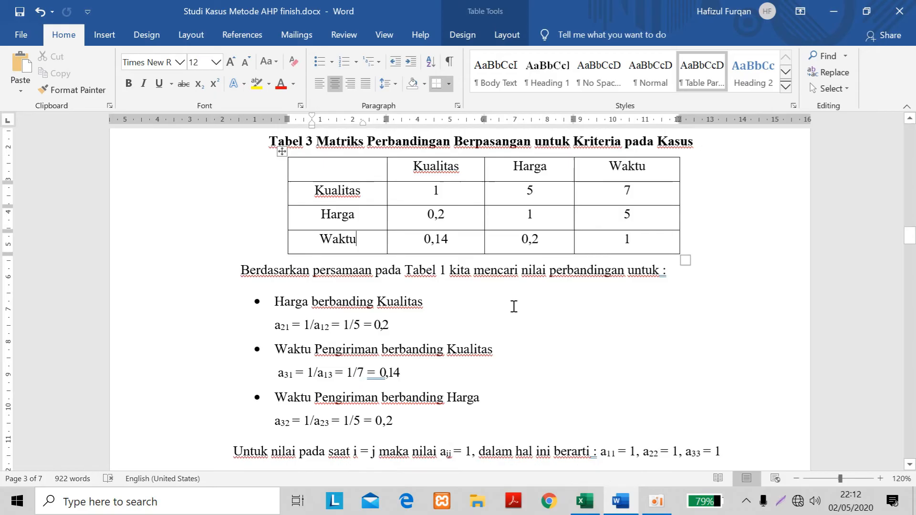
Switch to the Excel workbook and fill the C1 row of the Pairwise Comparisons matrix with 5 under C2 and 7 under C3.
click(585, 510)
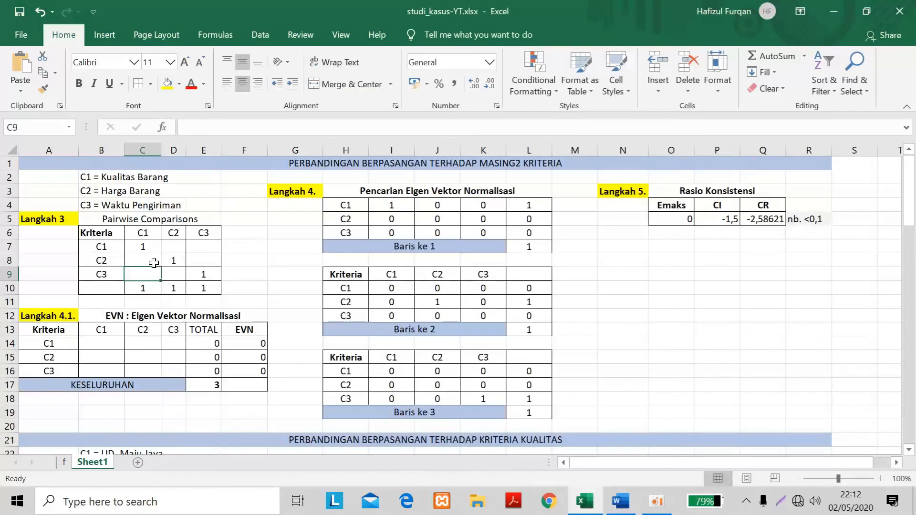
click(171, 248)
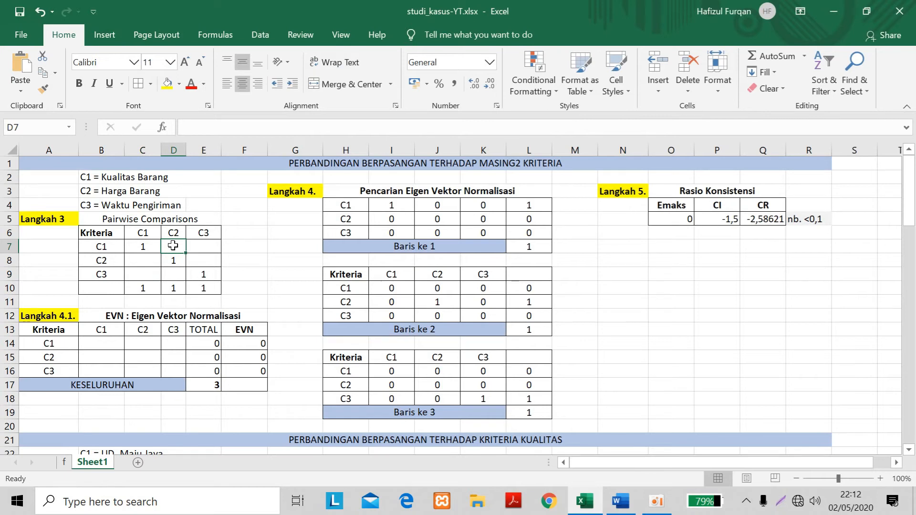
text(5)
click(198, 246)
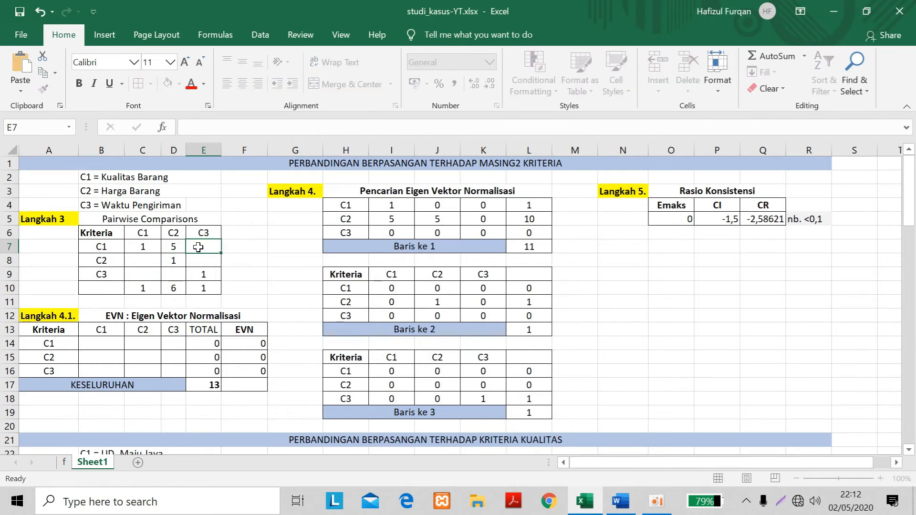
text(7)
Fill the C2 row of the Pairwise Comparisons matrix with 0,2 under C1 and 5 under C3.
click(149, 260)
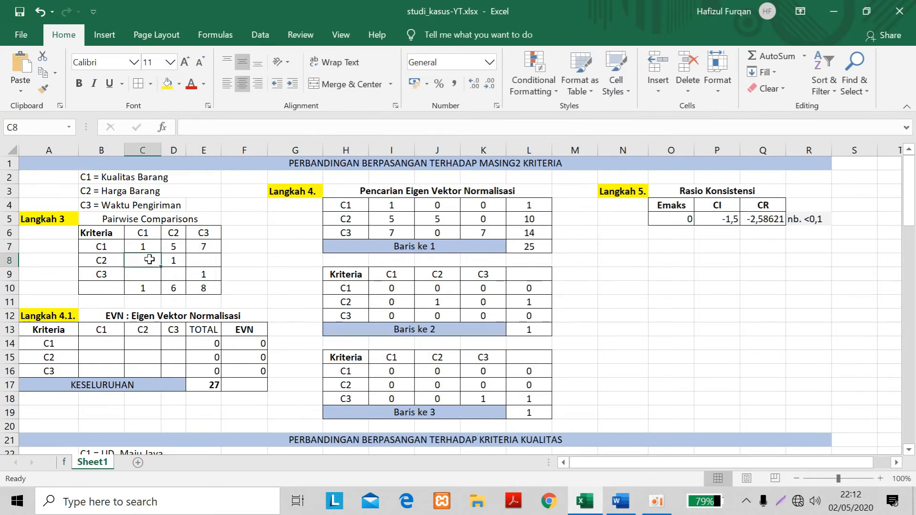
text(0,2)
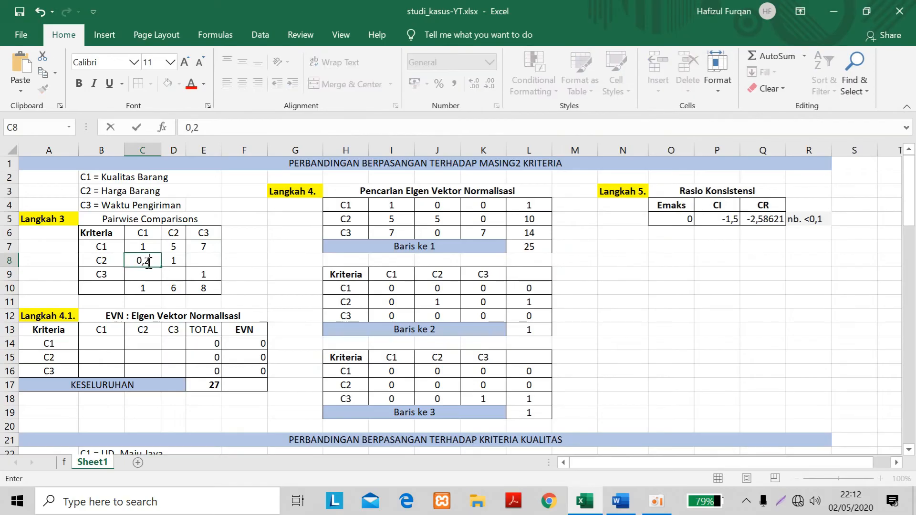
click(192, 258)
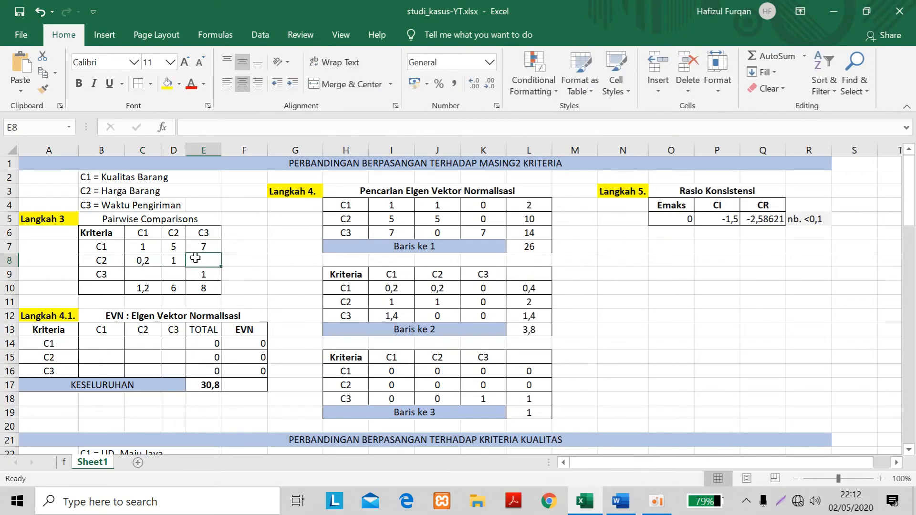
text(5)
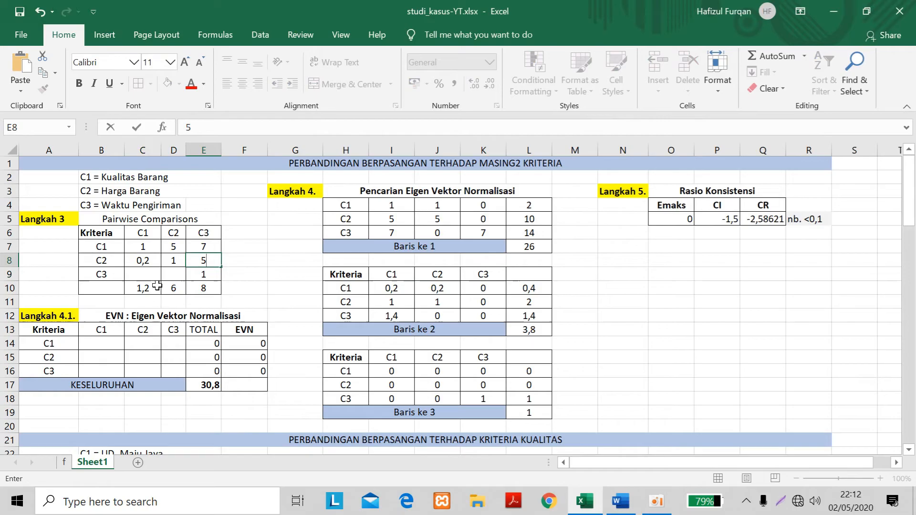
Fill the C3 row of the Pairwise Comparisons matrix with 0,14 under C1 and 0,2 under C2.
click(146, 280)
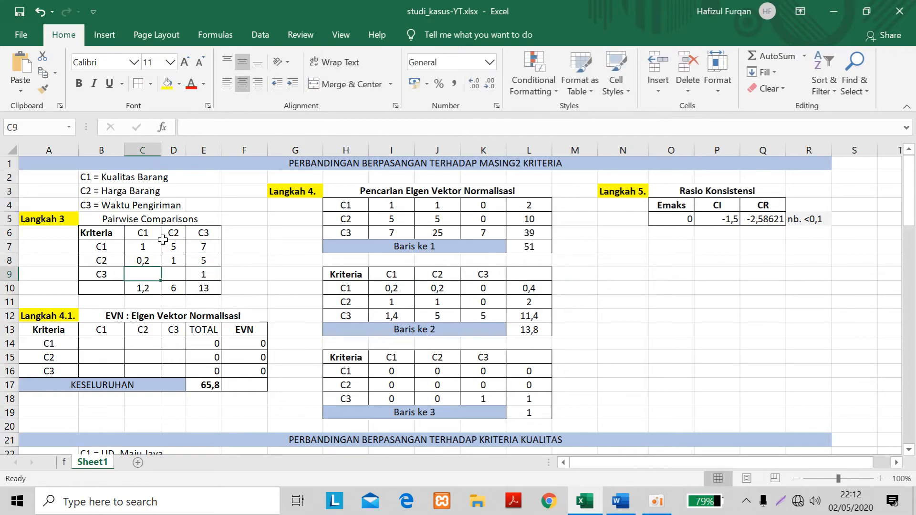
text(0,14)
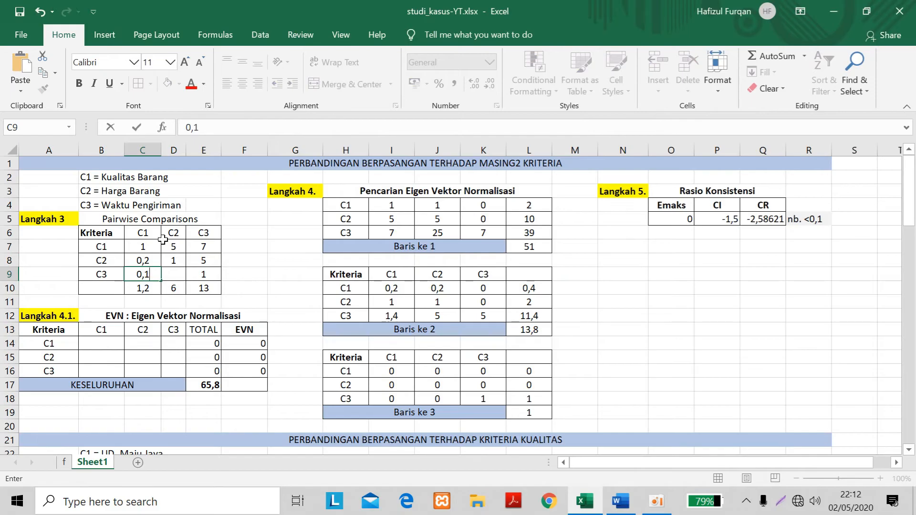
click(178, 274)
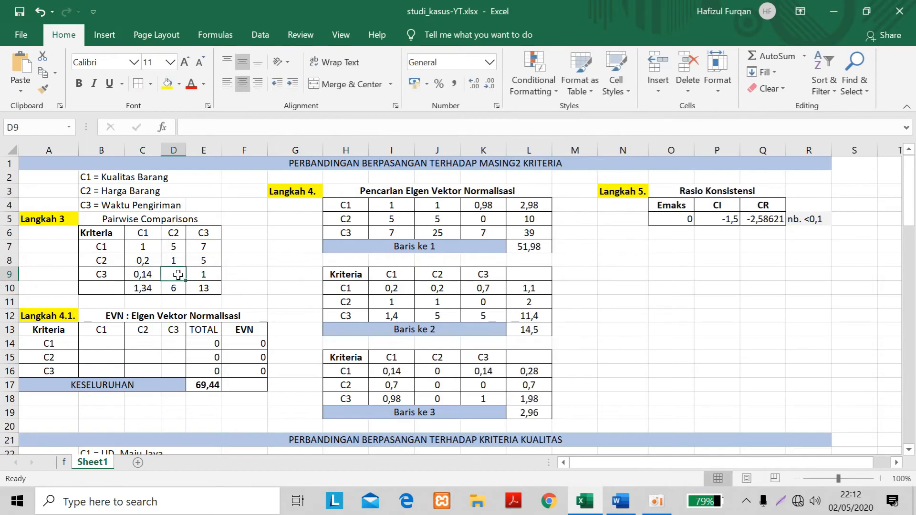
text(0,2)
key(Tab)
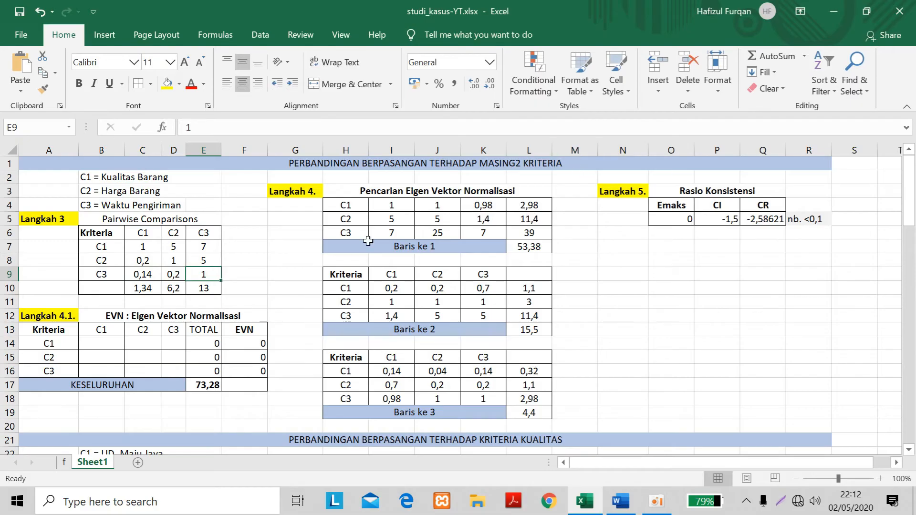
Examine the Langkah 3 and Langkah 4 headings, and switch to the Word document to read section 4 on the normalised eigenvector alongside Tabel 3.
click(274, 229)
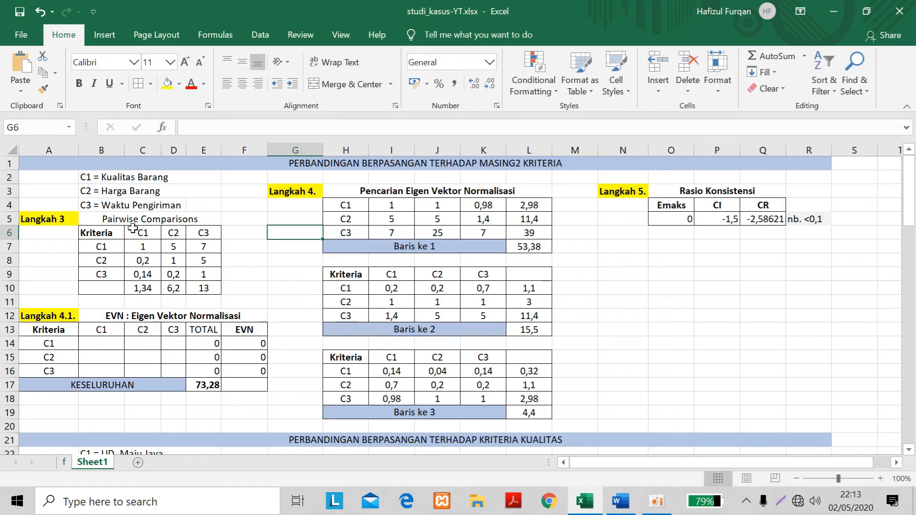
click(209, 221)
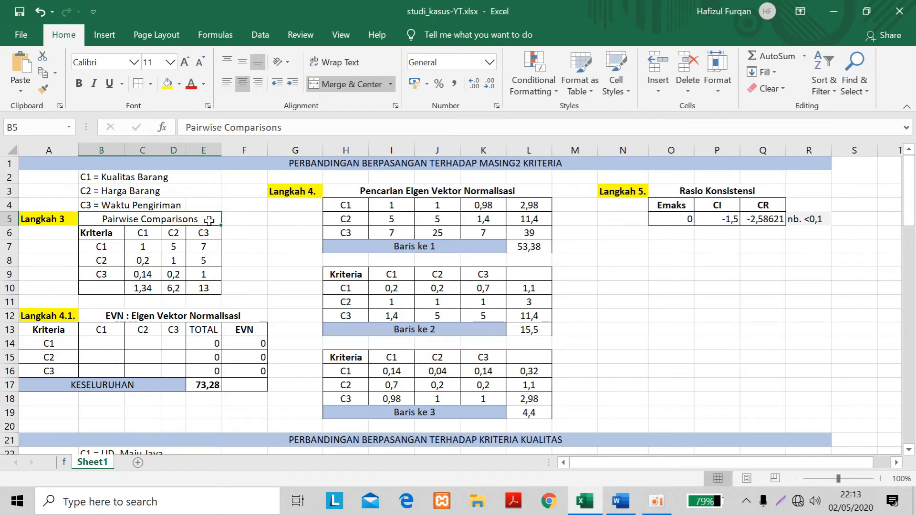
click(58, 214)
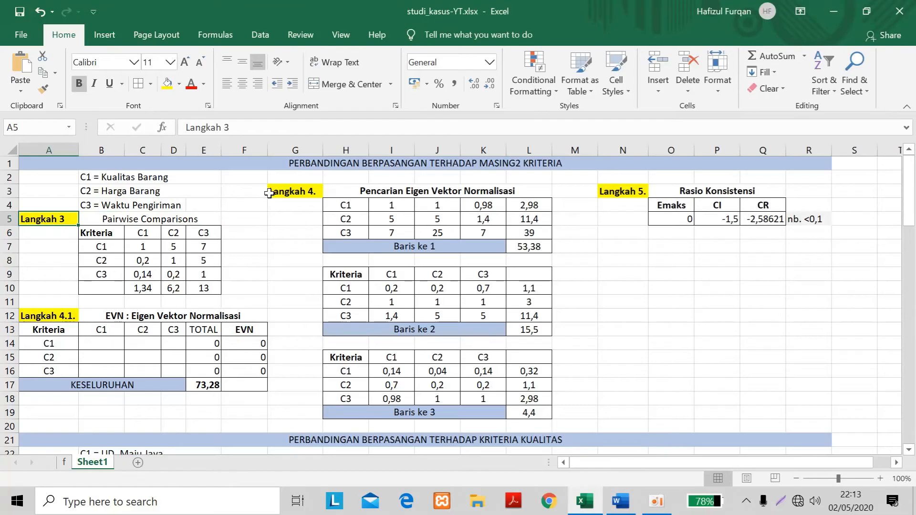
click(269, 193)
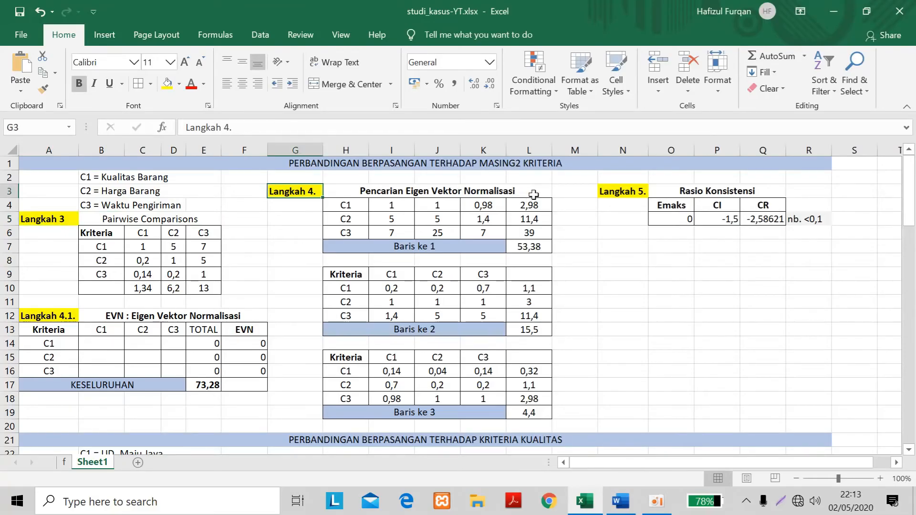
key(alt+Tab)
key(alt+Tab)
scroll(400, 277, down, 5)
scroll(399, 277, down, 1)
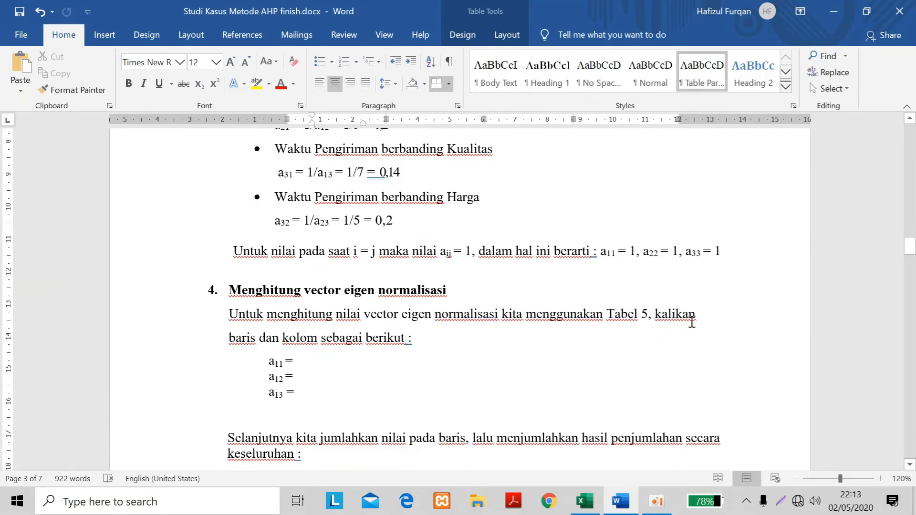
scroll(384, 367, up, 4)
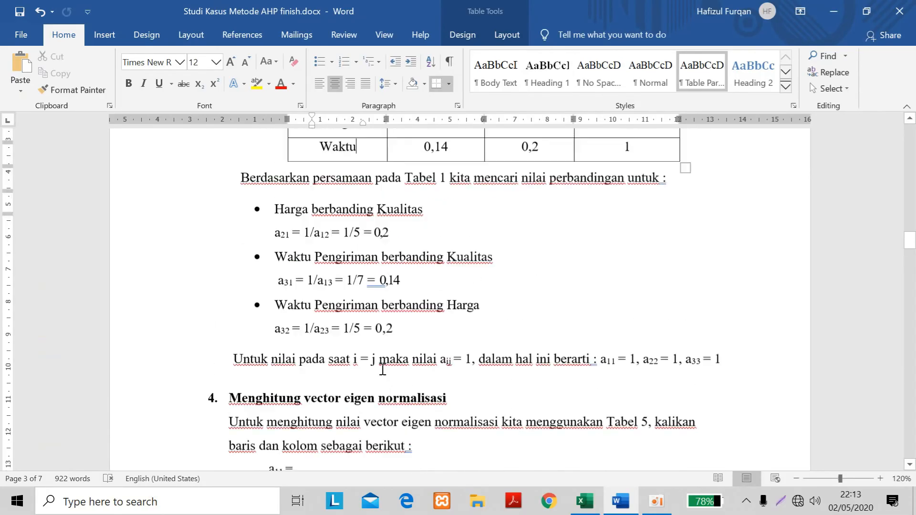
scroll(383, 371, down, 1)
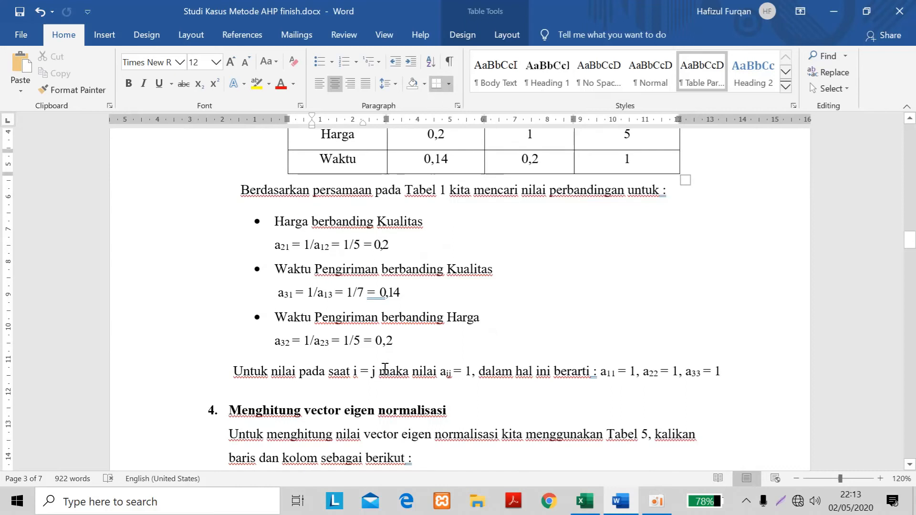
scroll(385, 368, up, 2)
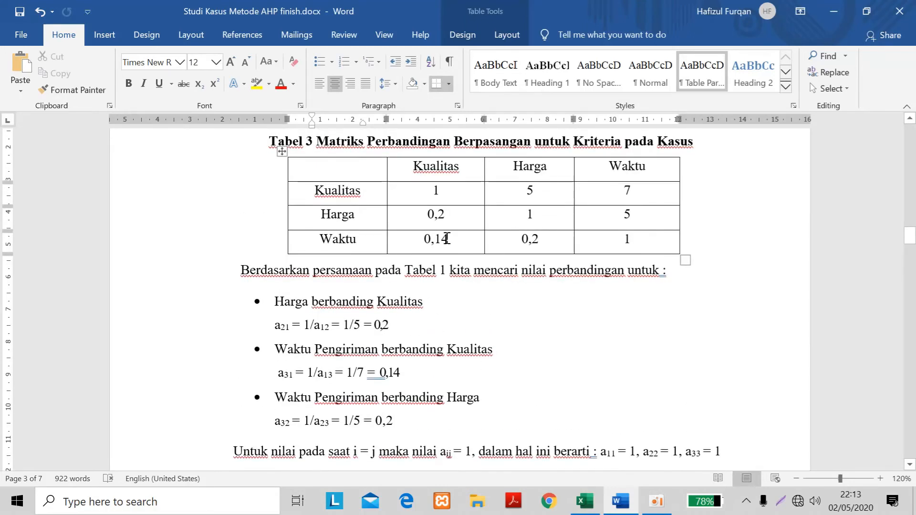
drag(447, 192, 436, 191)
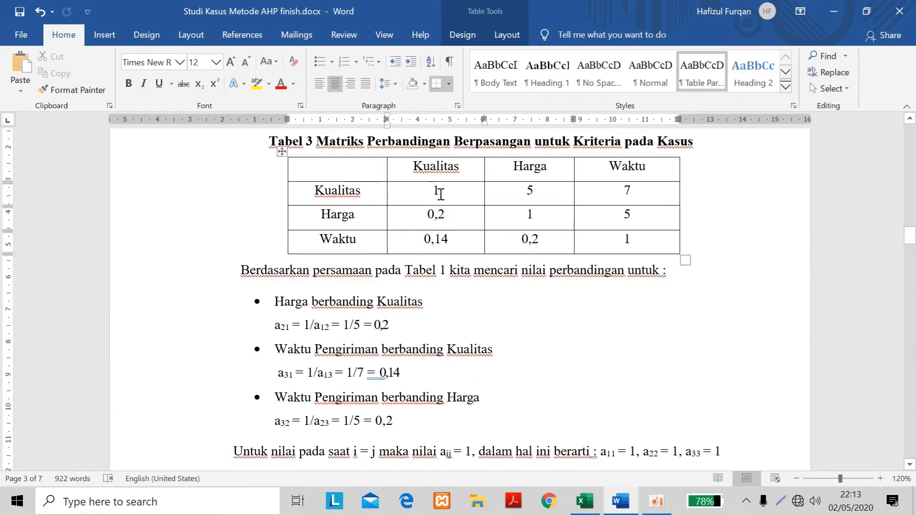
Switch back to Excel and examine the formula in I4 together with the C1 row and the columns of the Pairwise Comparisons matrix.
key(alt+Tab)
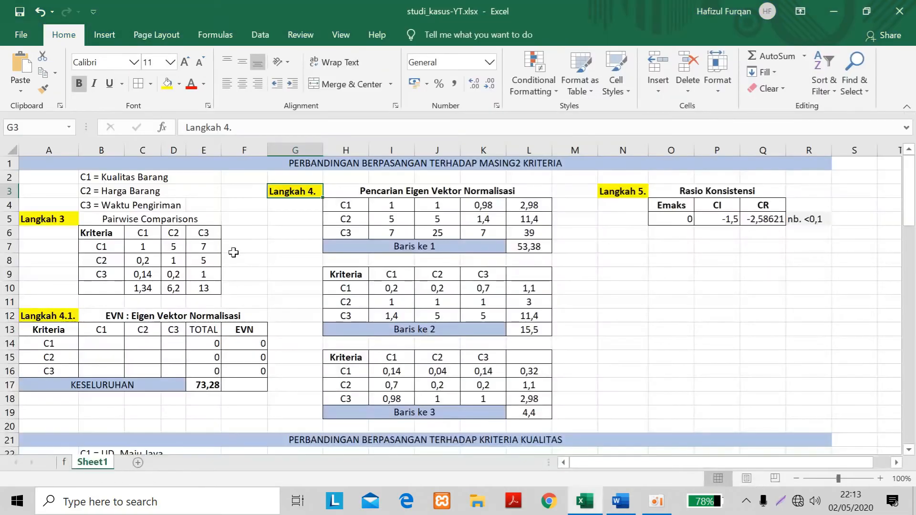
click(391, 205)
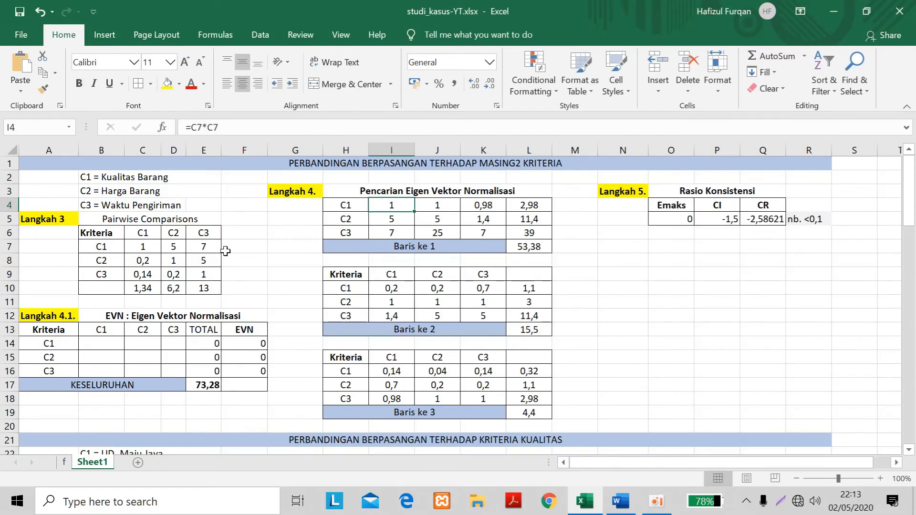
click(150, 247)
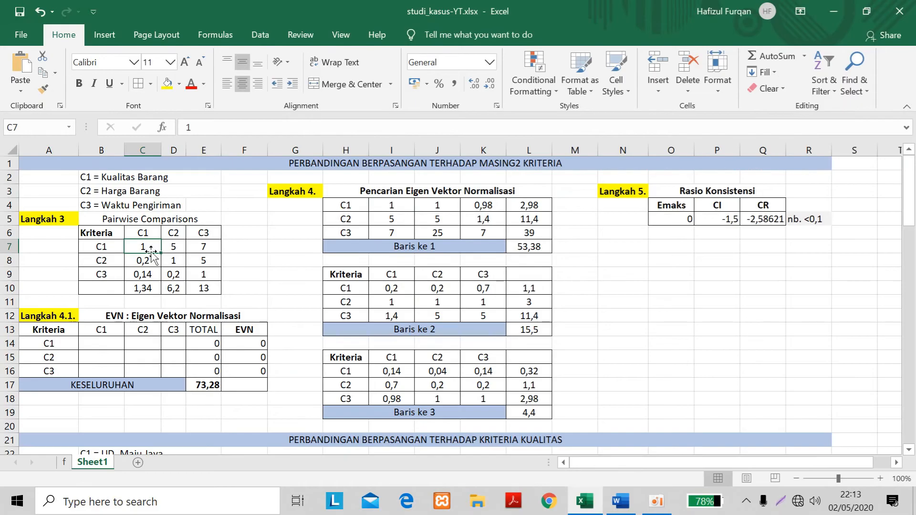
drag(148, 247, 205, 248)
drag(141, 248, 203, 275)
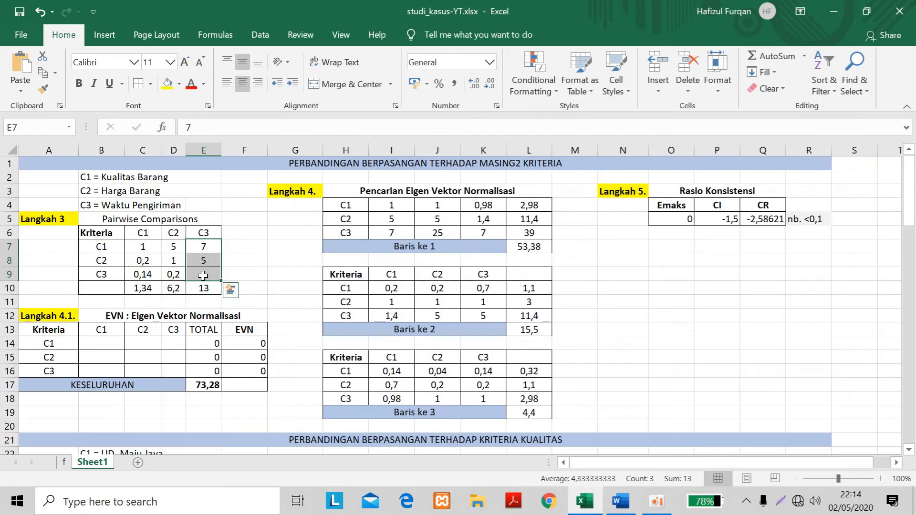
click(234, 245)
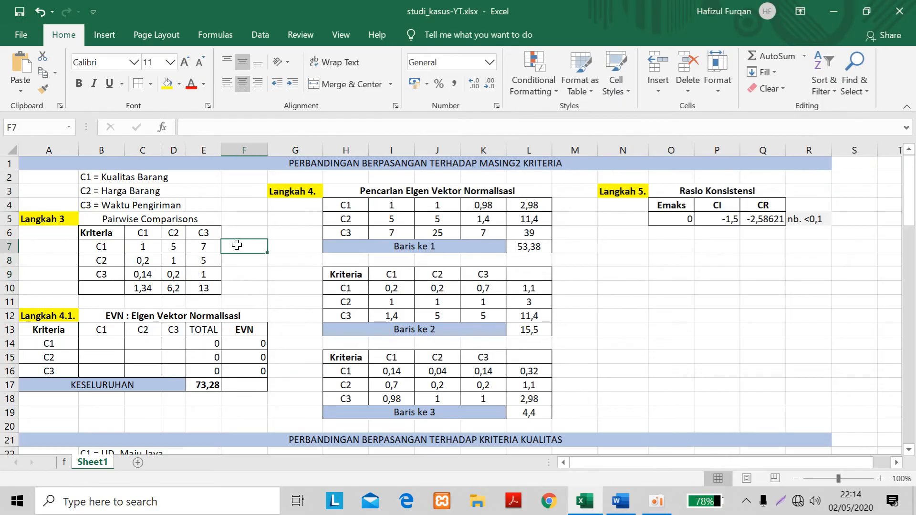
click(410, 206)
double_click(411, 206)
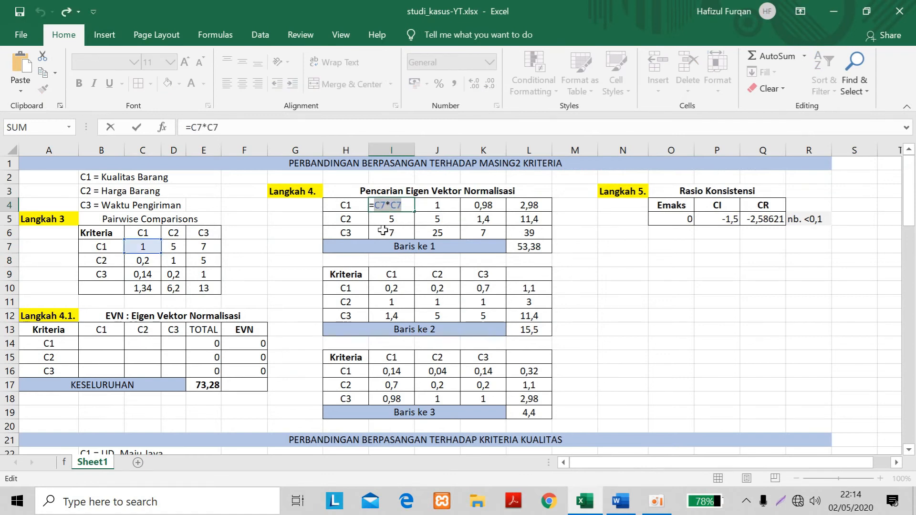
click(625, 271)
key(ctrl+z)
key(Return)
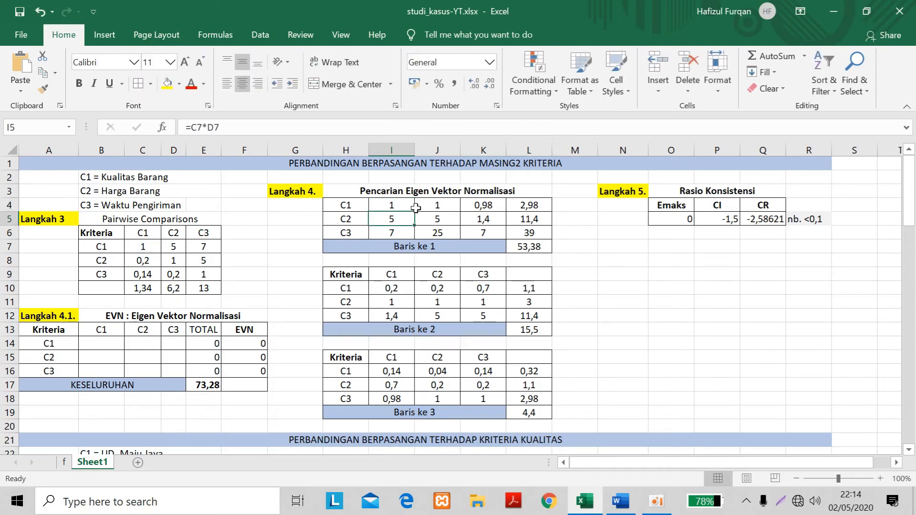
Clear the prefilled formulas from I4:K6 in the Baris ke 1 block and I10:K12 in the Baris ke 2 block.
drag(395, 206, 471, 234)
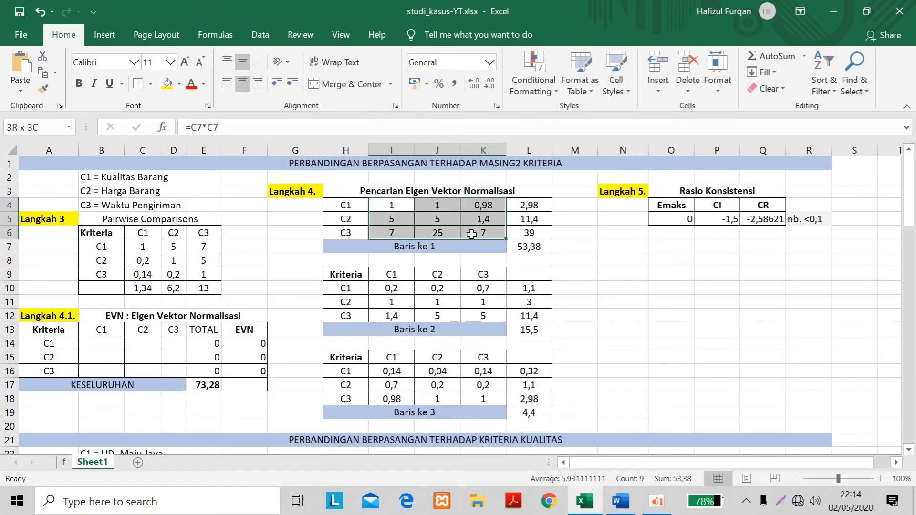
key(Delete)
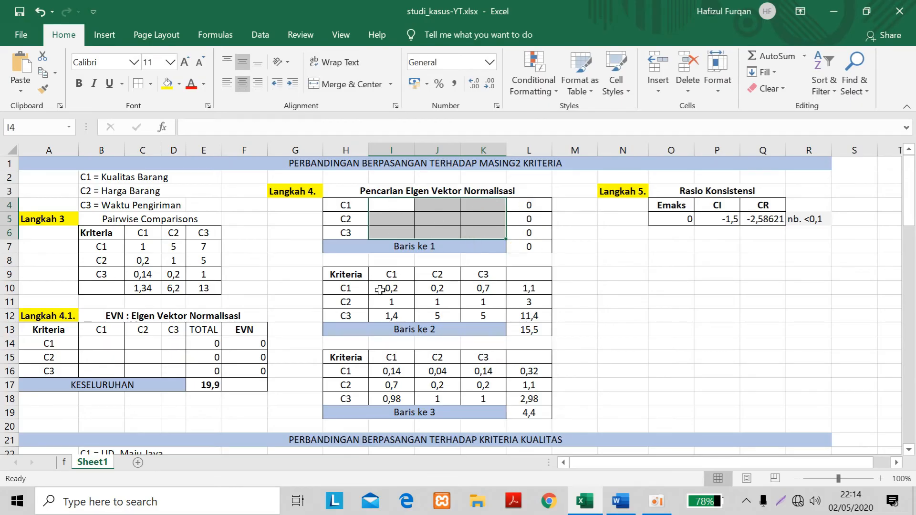
drag(384, 289, 480, 314)
key(Delete)
click(655, 250)
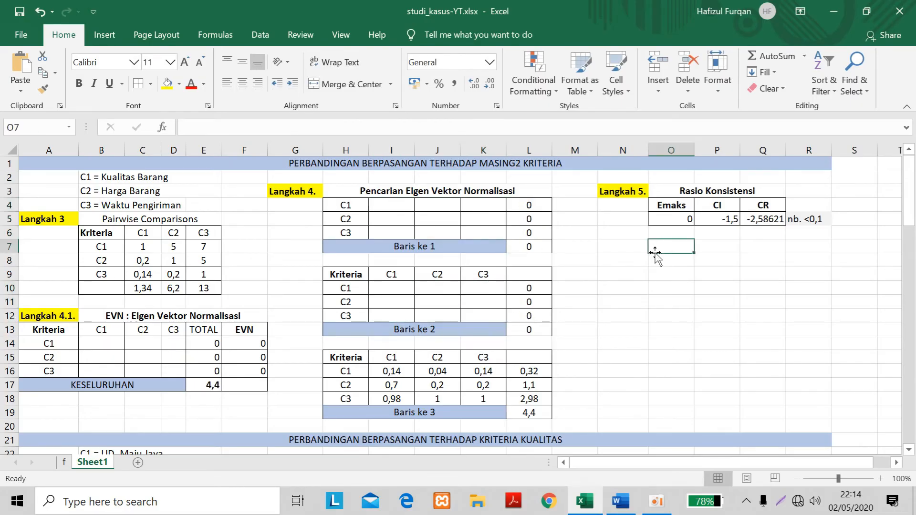
Enter the formula =C7*C7 in cell I4 of the Baris ke 1 block.
double_click(406, 206)
text(=)
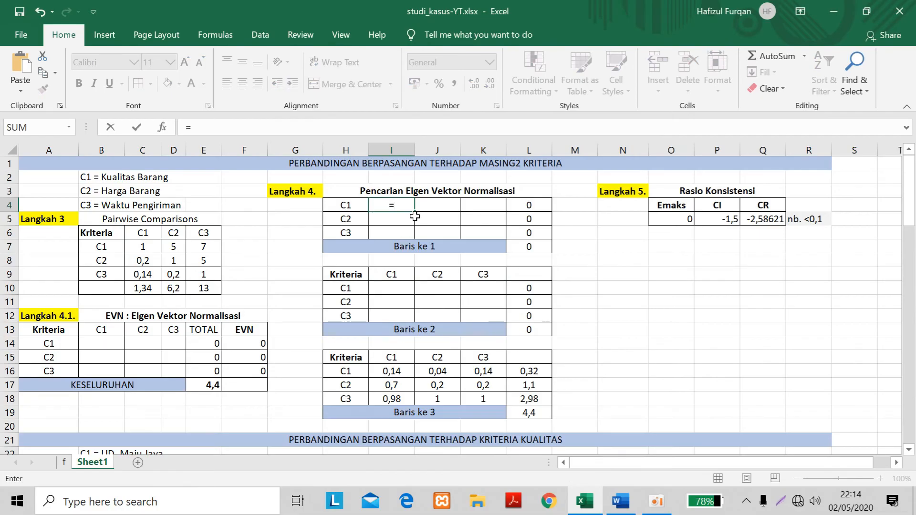
click(151, 251)
text(*)
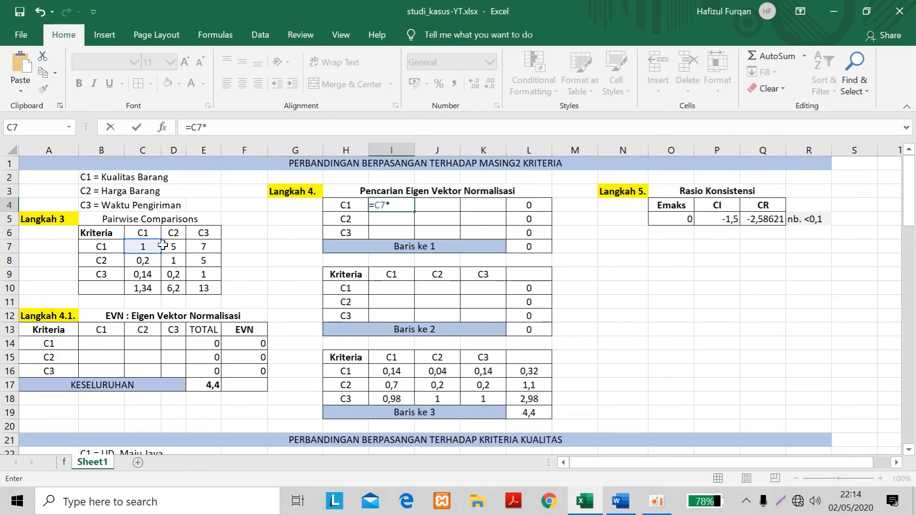
click(149, 245)
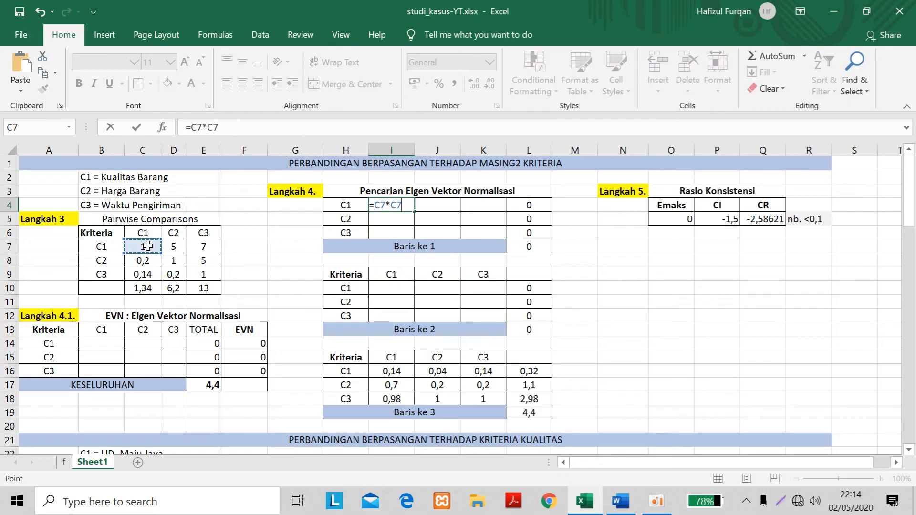
key(Return)
Enter the formula =D7*C8 in cell J4 of the Baris ke 1 block.
click(451, 204)
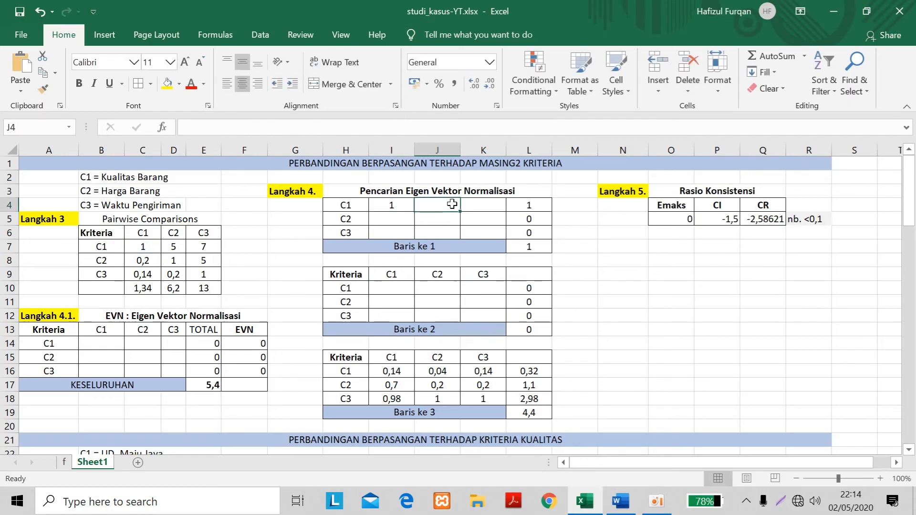
text(=)
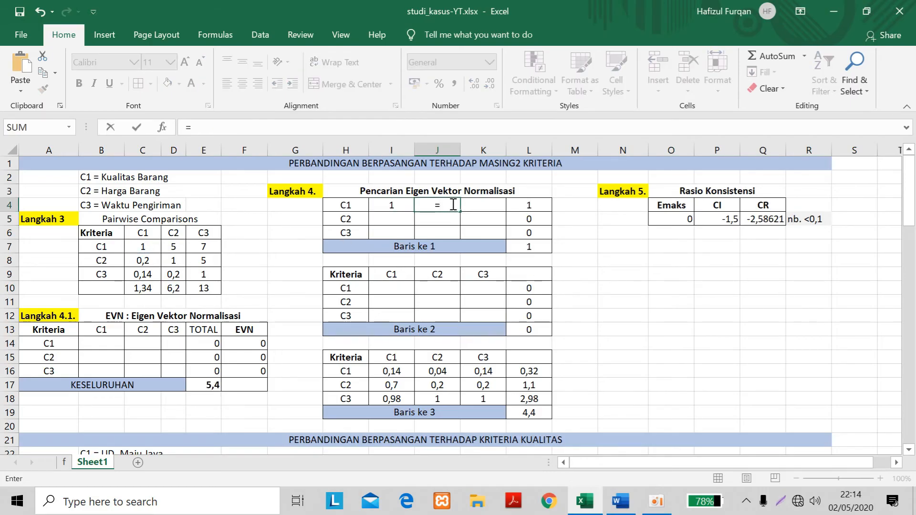
click(173, 248)
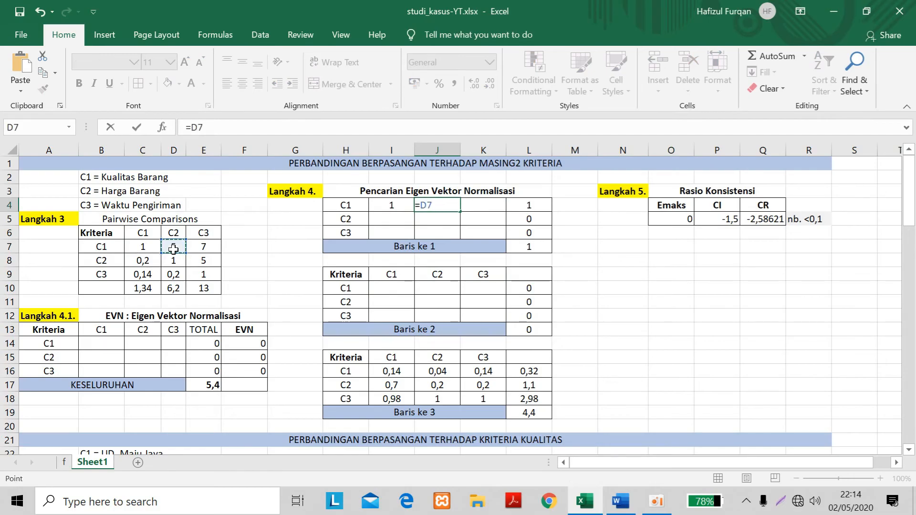
text(*)
click(135, 246)
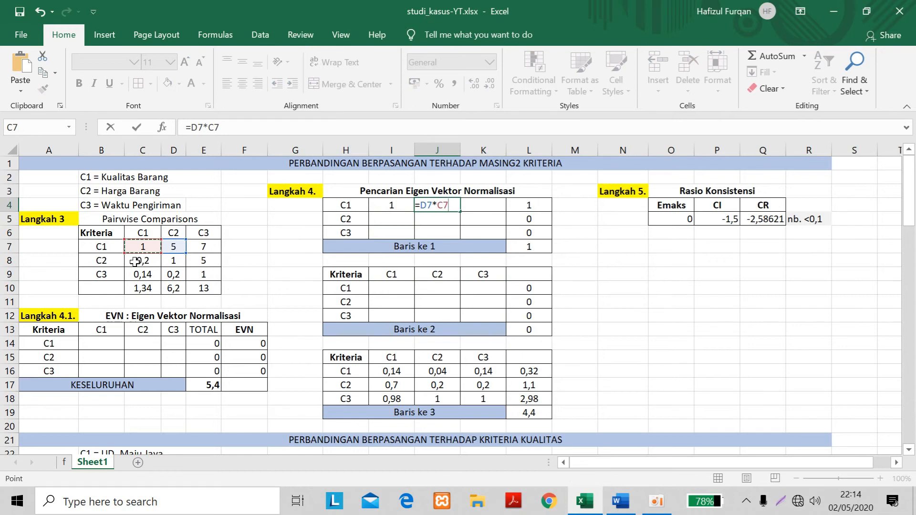
click(135, 262)
key(Return)
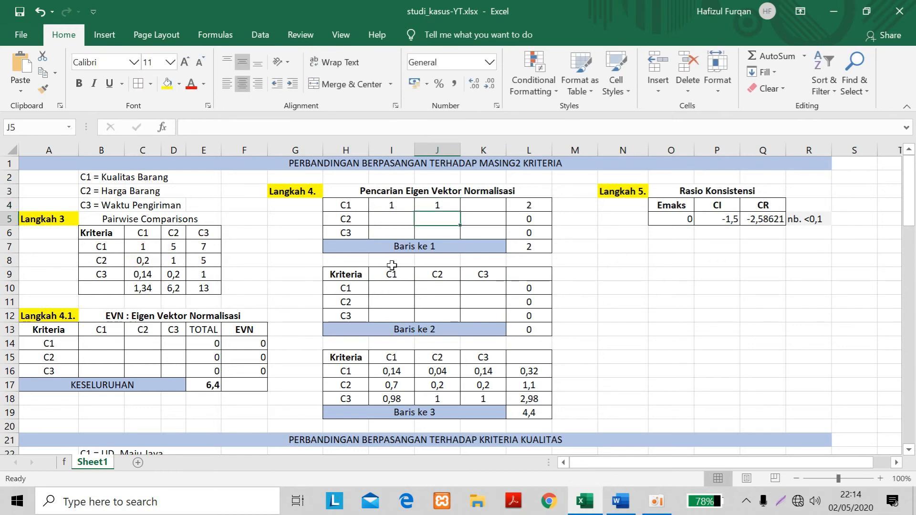
Enter the formula =E7*C9 in cell K4 of the Baris ke 1 block.
click(479, 205)
text(=)
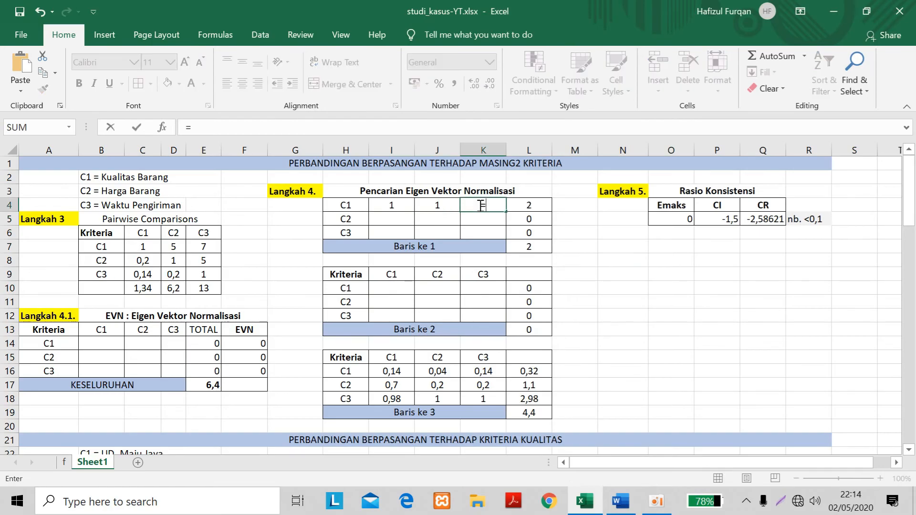
click(201, 244)
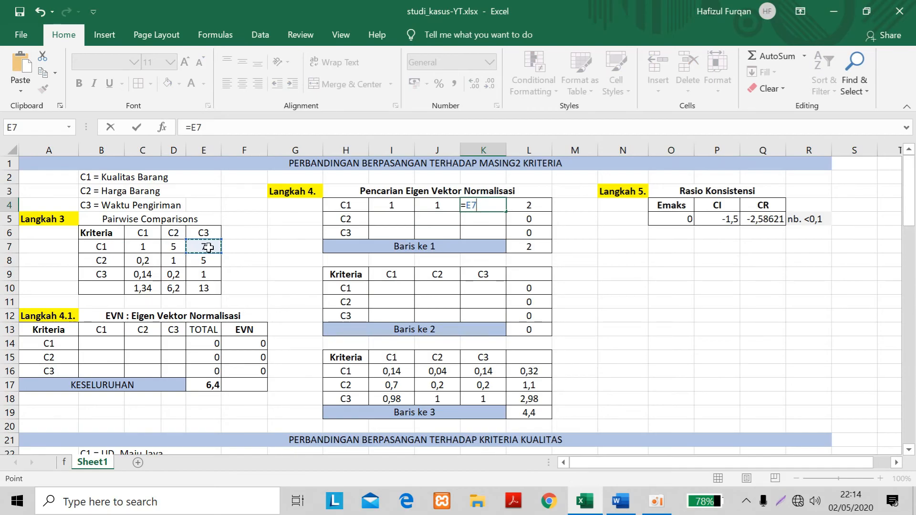
text(*)
click(140, 274)
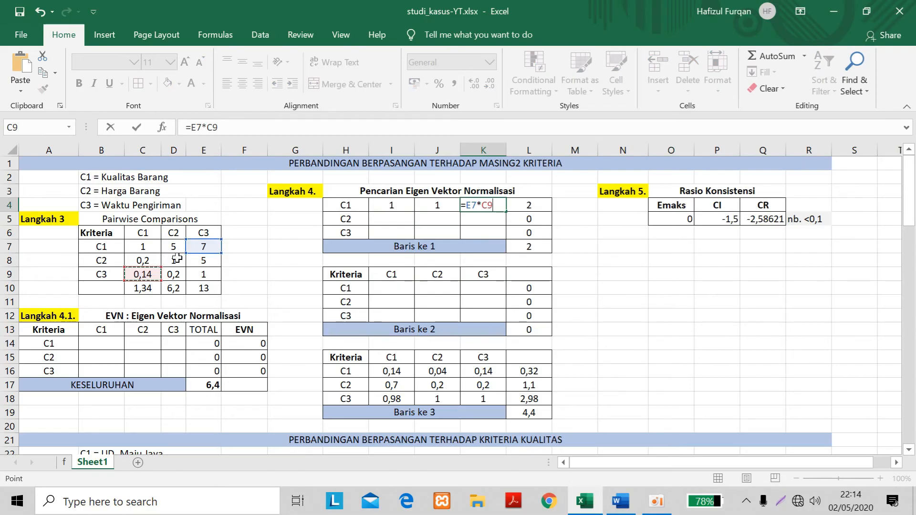
key(Return)
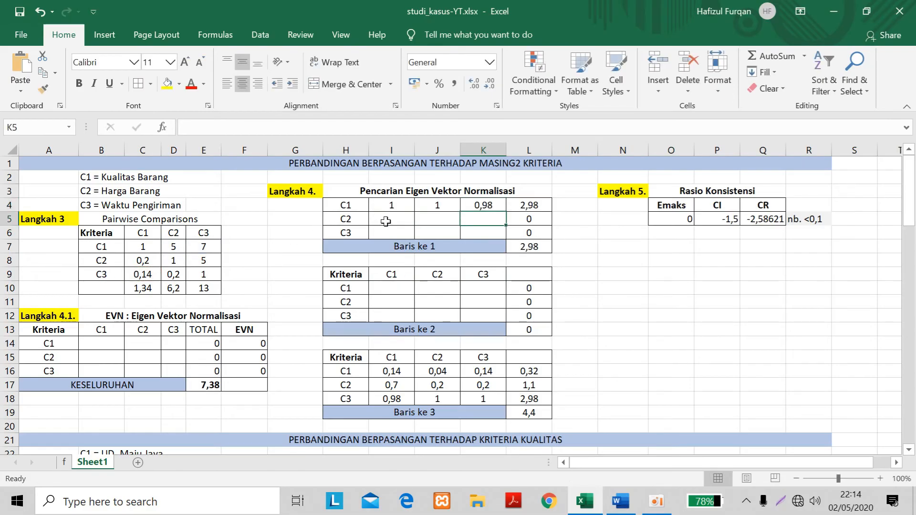
Re-enter the row total =SUM(I4:K4) in L4 and fill it down to L6.
click(526, 207)
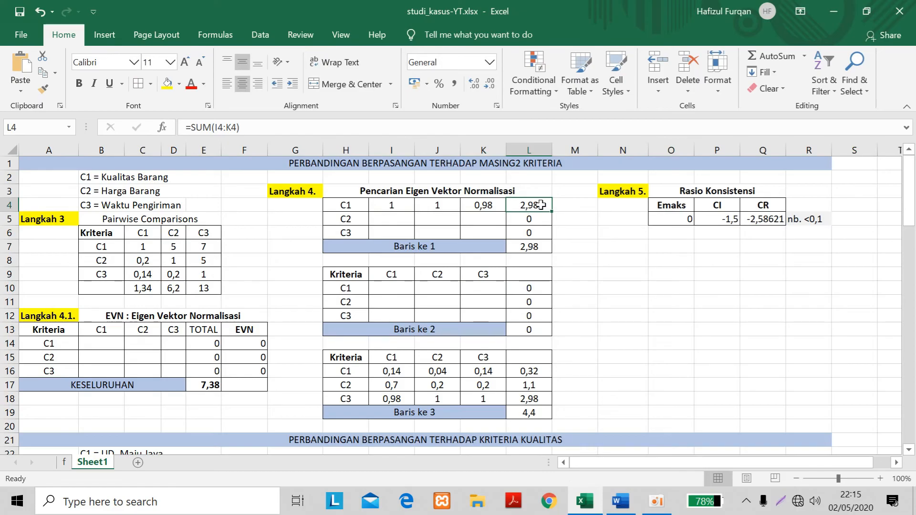
double_click(539, 205)
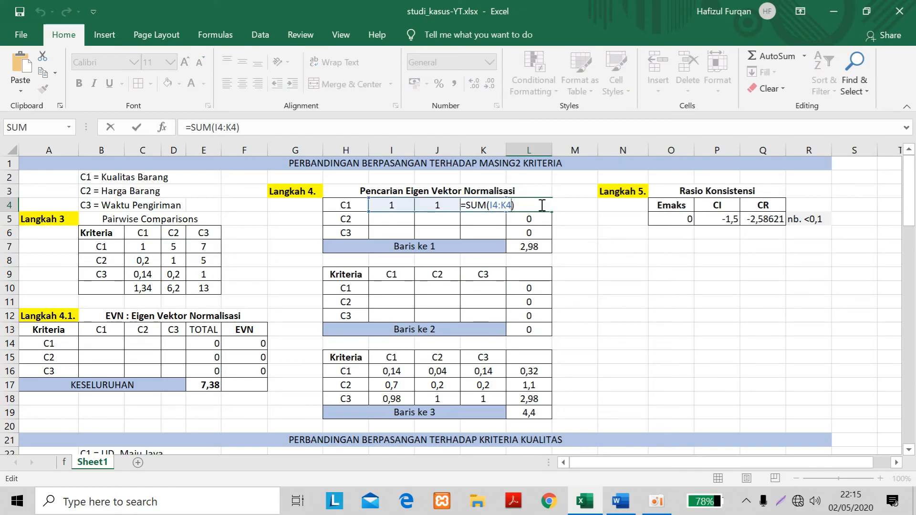
key(BackSpace)
key(BackSpace)
key(BackSpace)
key(BackSpace)
key(BackSpace)
key(BackSpace)
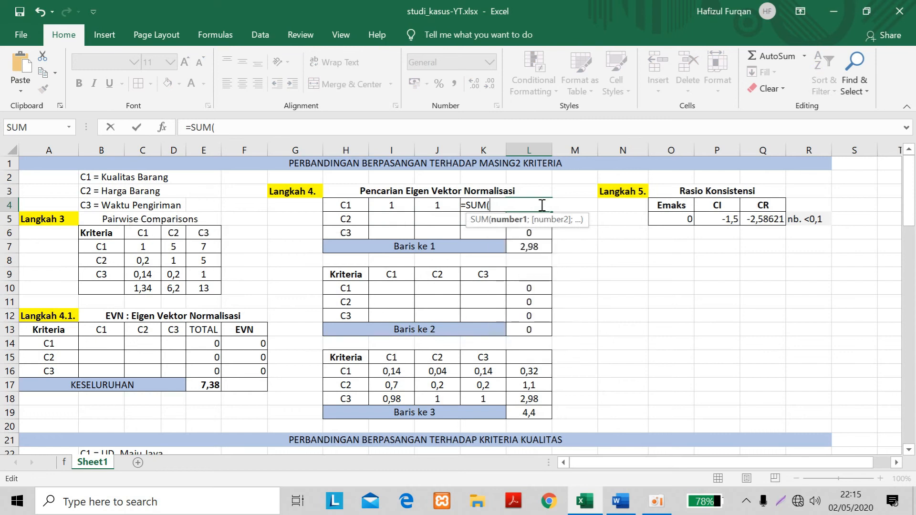
drag(382, 206, 470, 209)
key(Return)
key(Return)
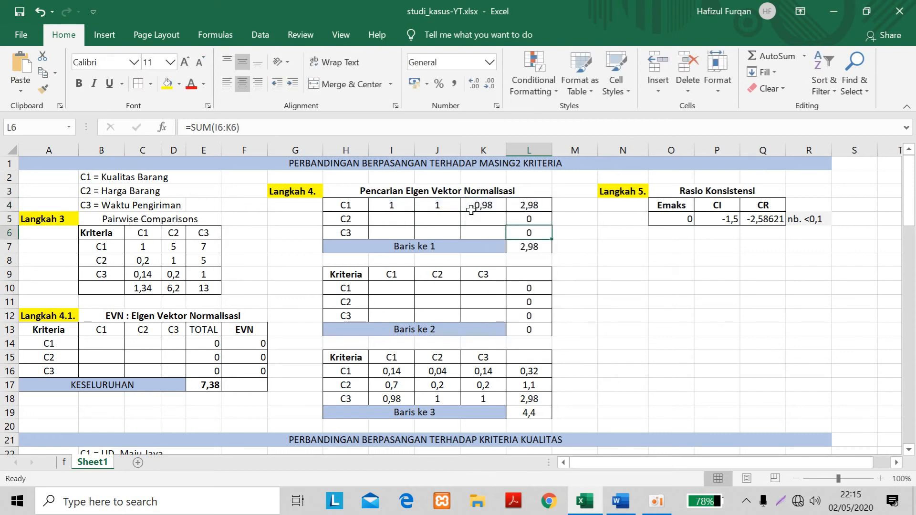
click(523, 208)
drag(552, 212, 548, 231)
Enter the formula =C7*D7 in cell I5 of the Baris ke 1 block.
click(404, 217)
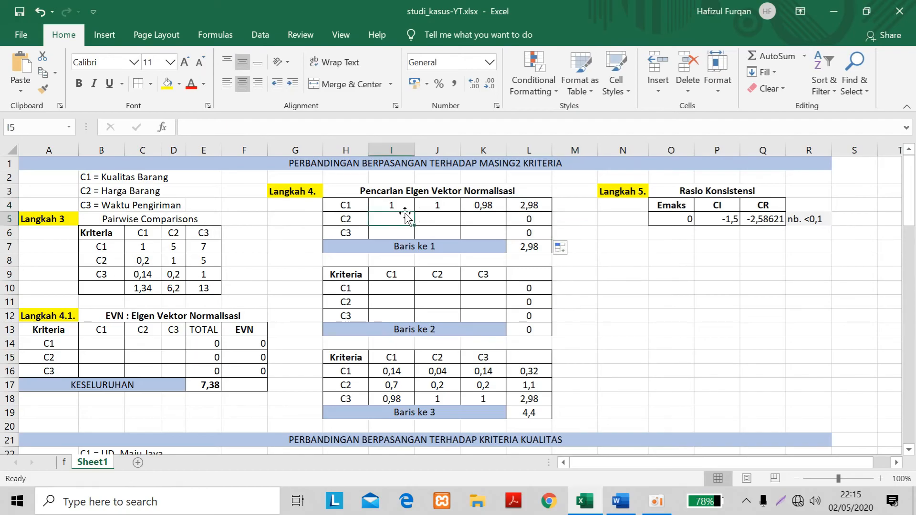
double_click(405, 213)
double_click(400, 222)
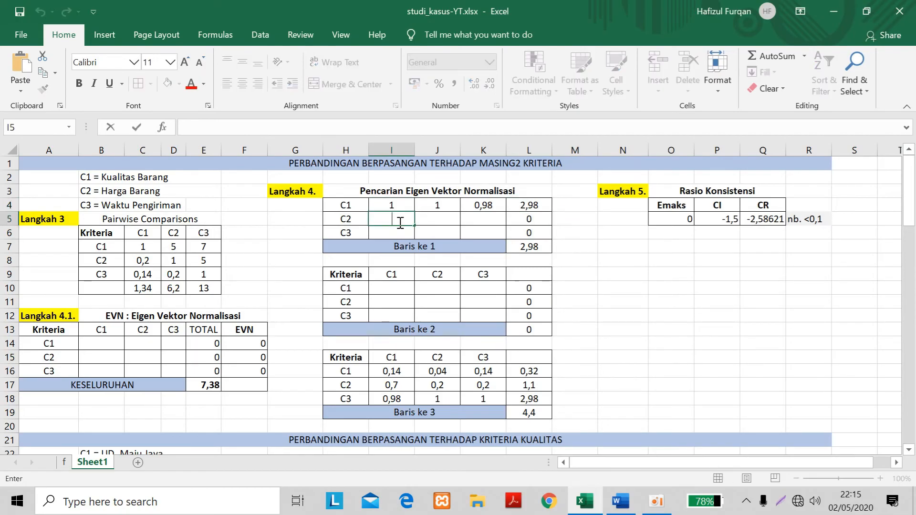
text(=)
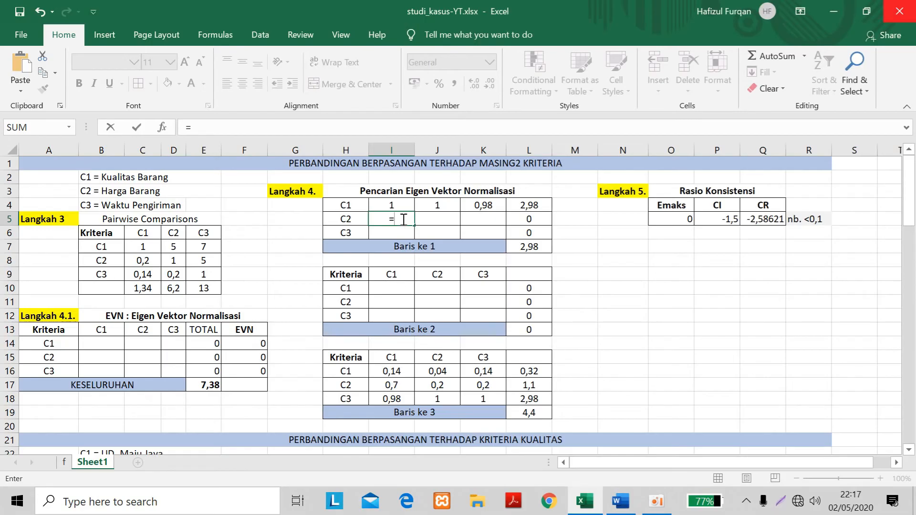
click(155, 245)
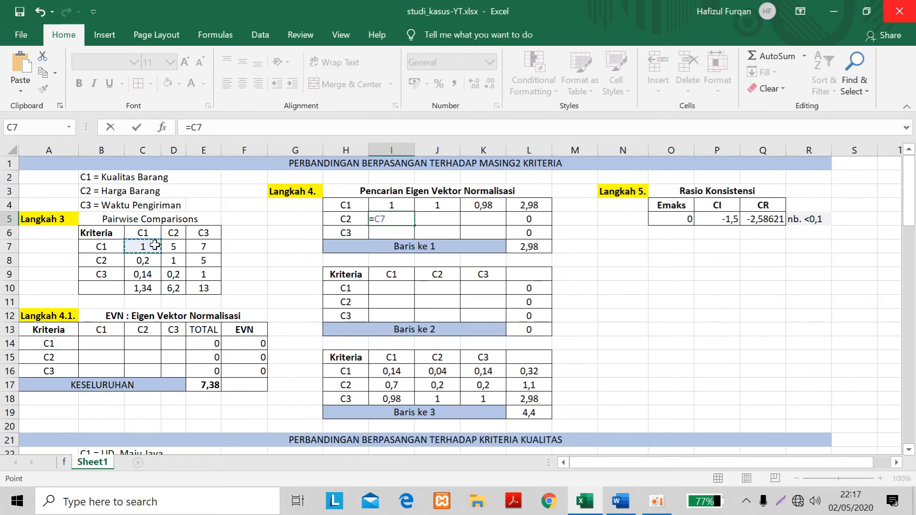
text(*)
click(175, 249)
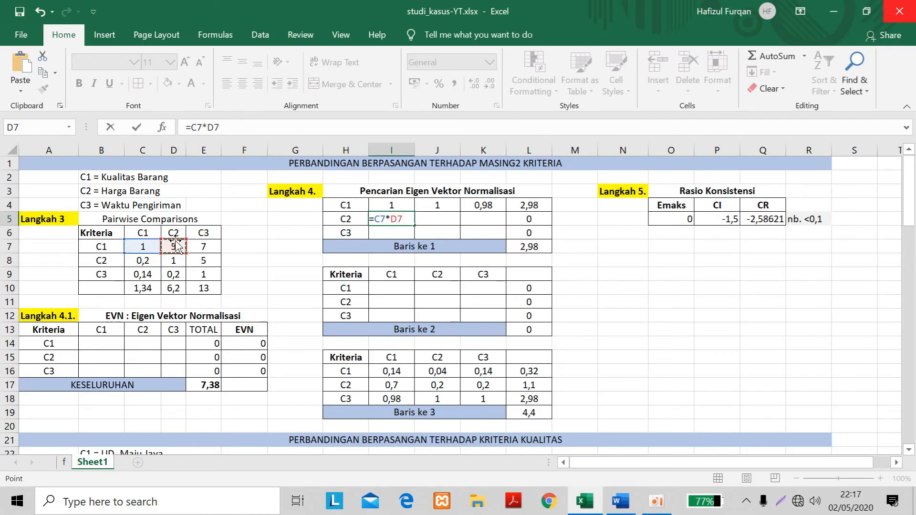
key(Return)
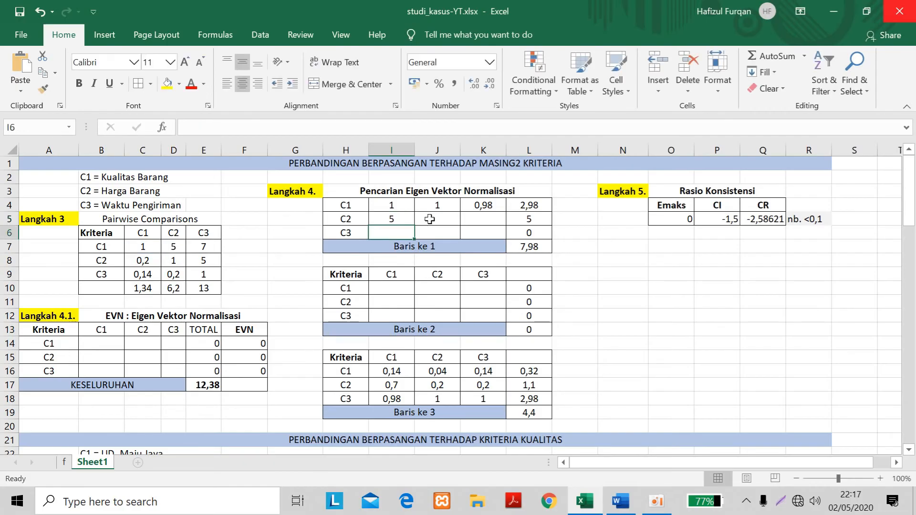
Enter the formula =D7*D8 in cell J5 of the Baris ke 1 block.
click(424, 224)
text(=)
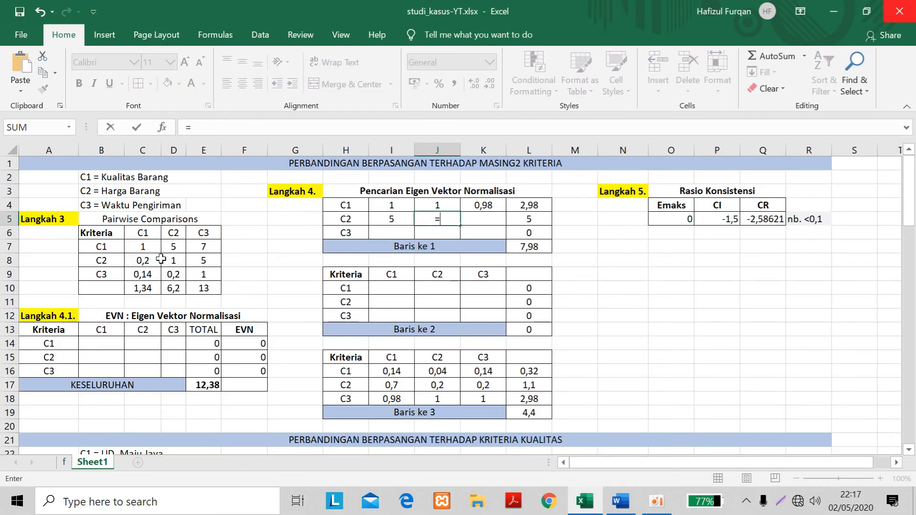
click(173, 245)
text(*)
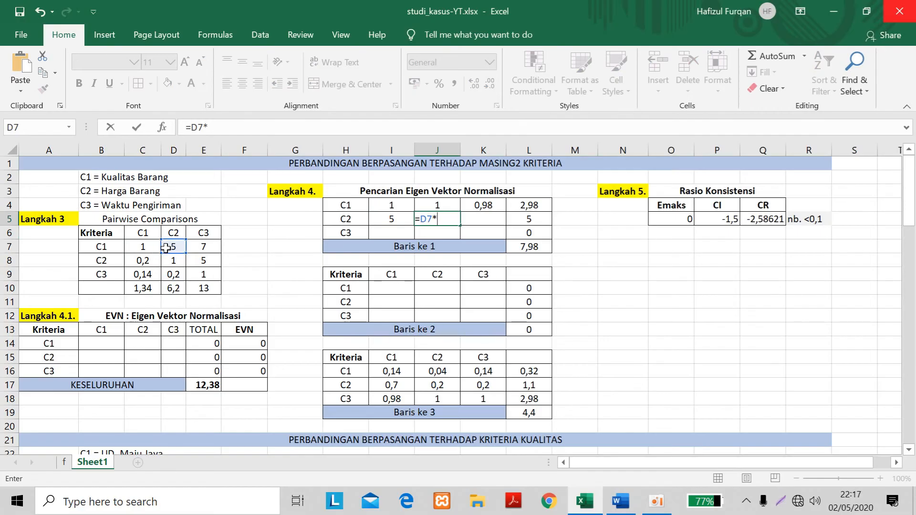
click(169, 260)
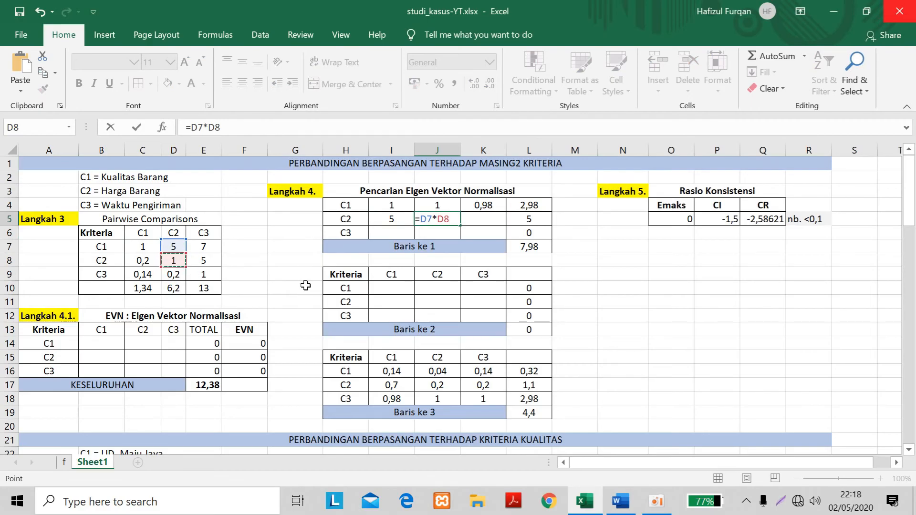
key(Return)
Enter the formula =E7*D9 in cell K5 of the Baris ke 1 block.
click(489, 218)
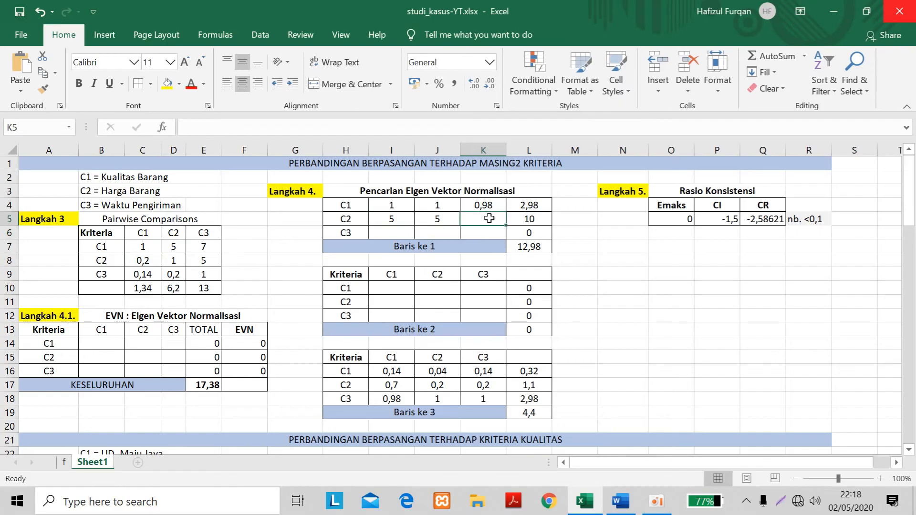
text(=)
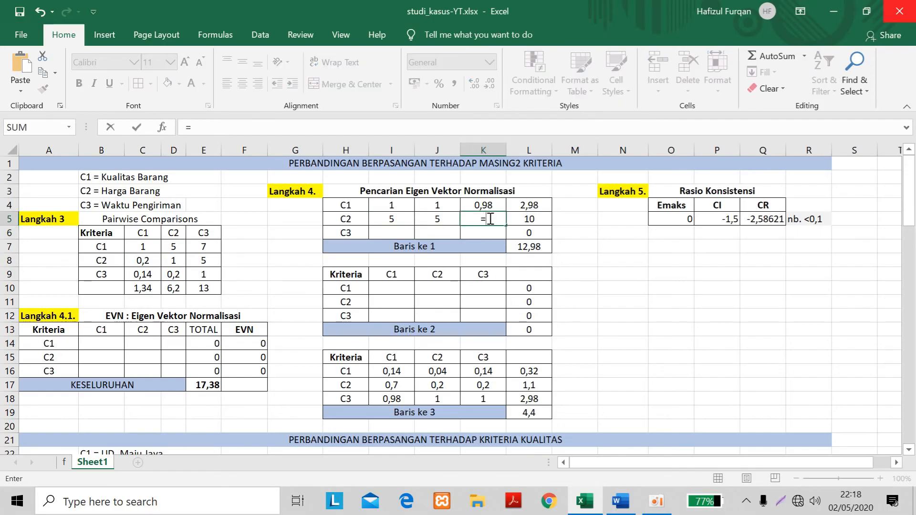
click(200, 247)
text(*)
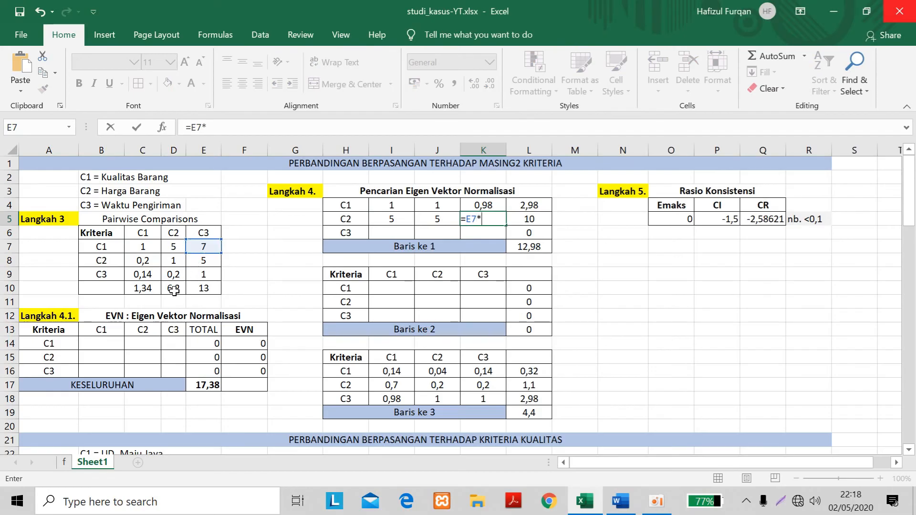
click(174, 274)
key(Return)
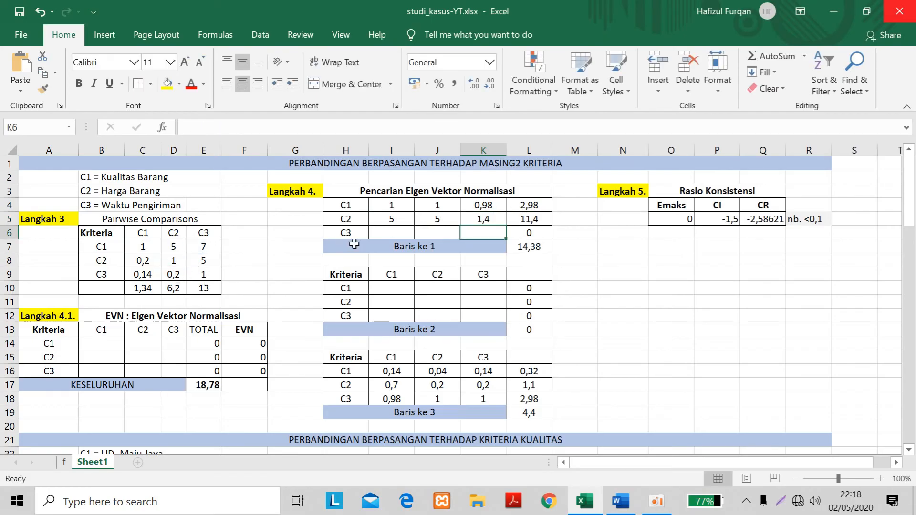
Fill in the C3 row of the Baris ke 1 block with =C7*E7 in I6 and a product starting from D7 in J6.
click(377, 232)
text(=)
click(143, 246)
text(*)
click(203, 247)
key(Return)
click(432, 233)
text(=)
click(173, 246)
text(=)
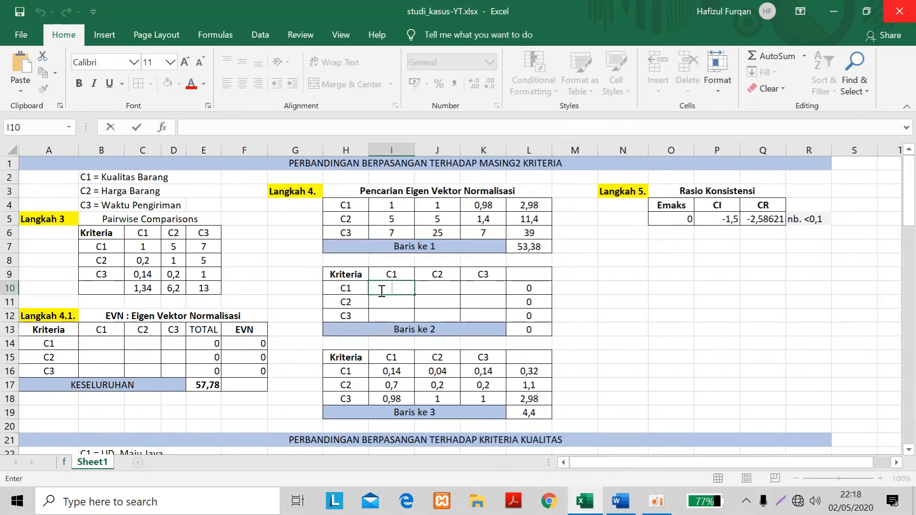
text(=)
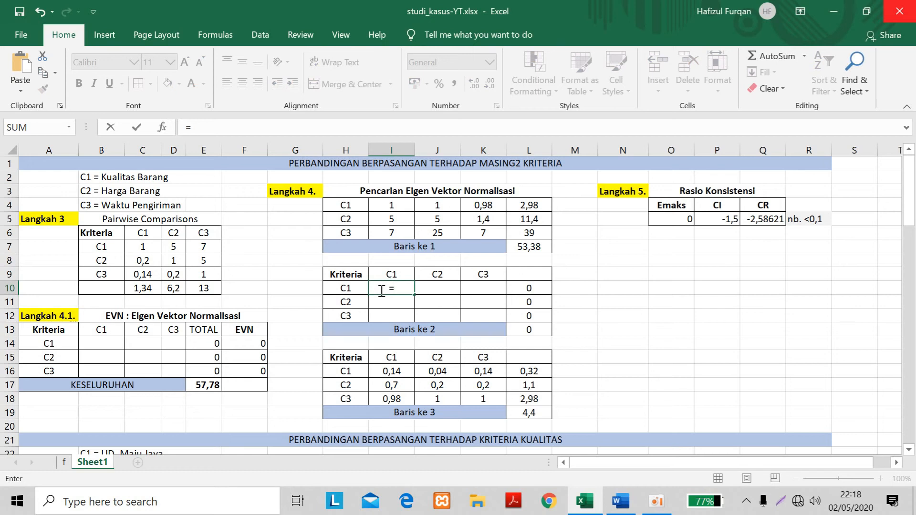
Enter the formula =C8*C7 in cell I10 of the Baris ke 2 block.
click(148, 260)
text(*)
click(152, 249)
key(Return)
Enter the formula =D8*C8 in cell J10 of the Baris ke 2 block.
click(442, 290)
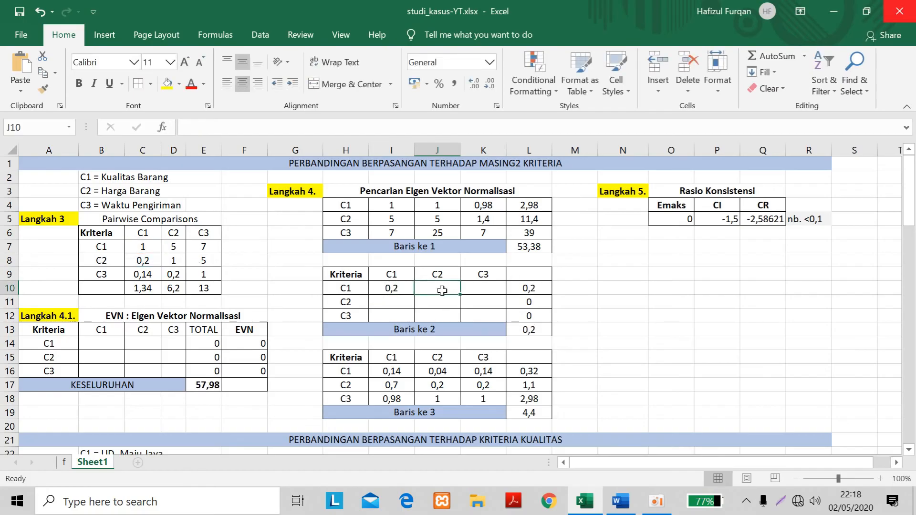
text(=)
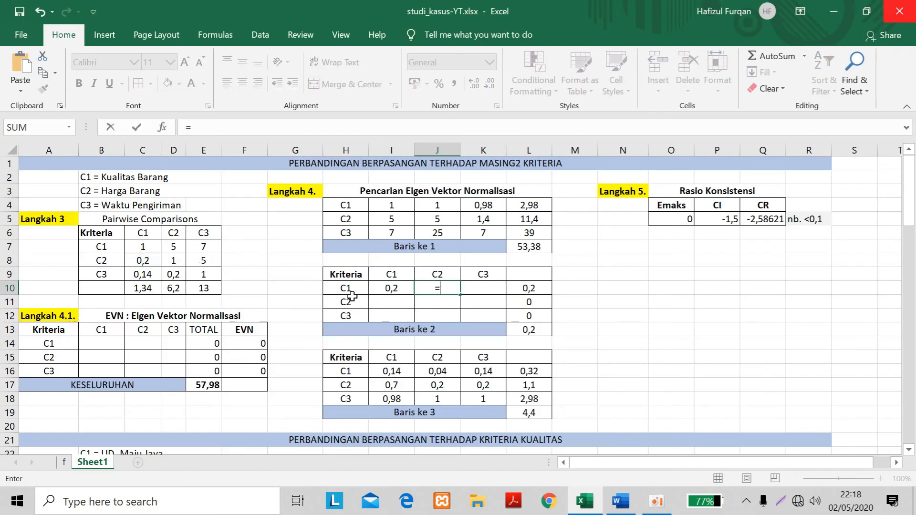
click(171, 262)
text(*)
click(143, 261)
key(Return)
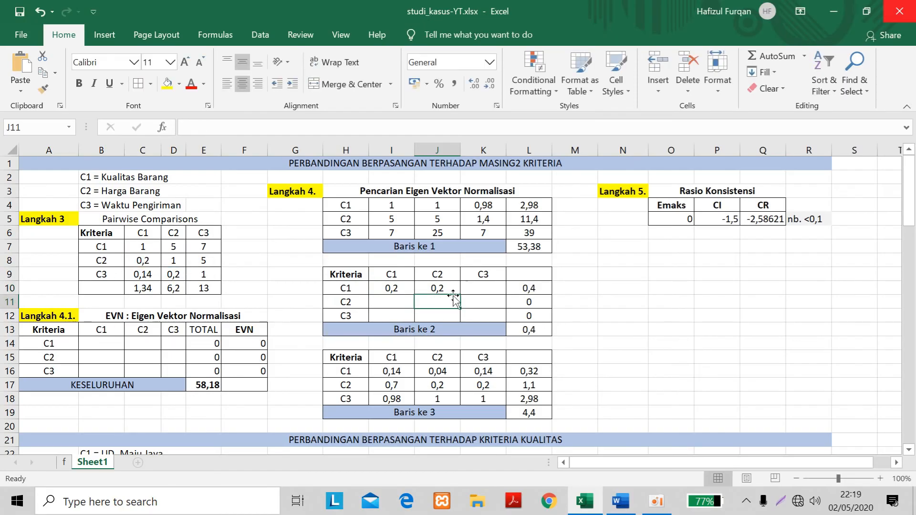
Enter the formula =E8*C9 in cell K10 of the Baris ke 2 block.
click(466, 287)
text(=)
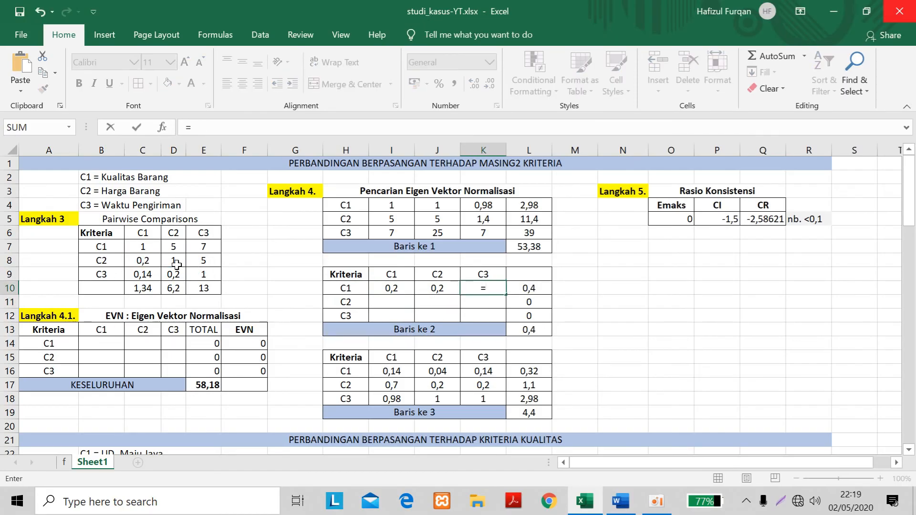
click(188, 262)
text(*)
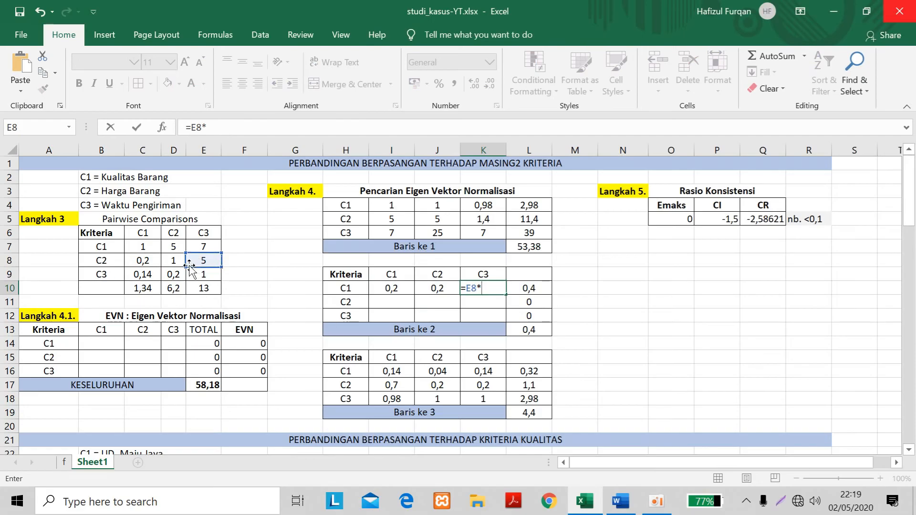
click(146, 276)
key(Return)
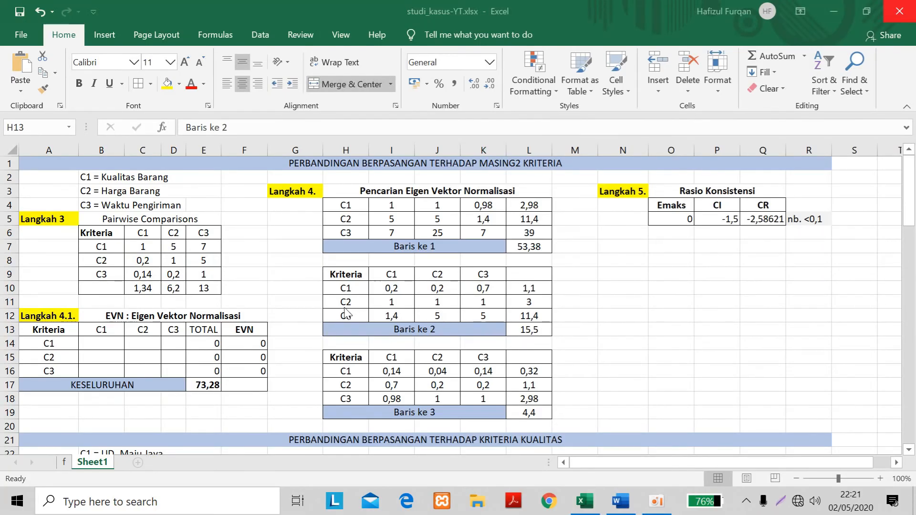
scroll(419, 334, down, 1)
scroll(415, 349, up, 1)
double_click(400, 330)
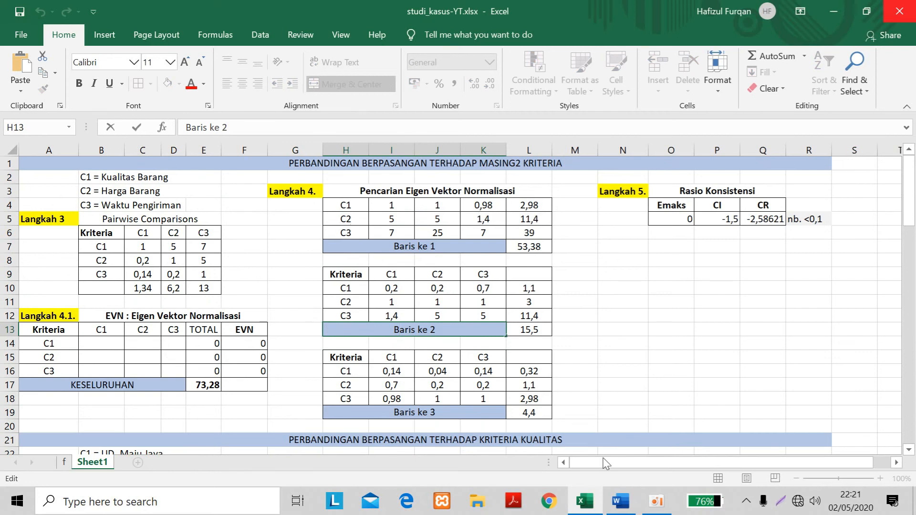
Switch to the Word document and examine the comparison table and section 4, "Menghitung vector eigen normalisasi".
click(620, 500)
scroll(405, 372, down, 5)
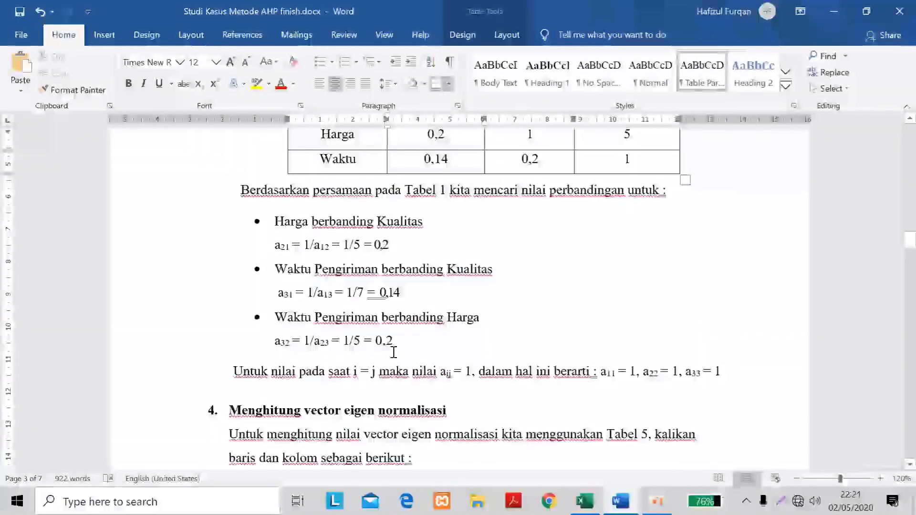
click(329, 322)
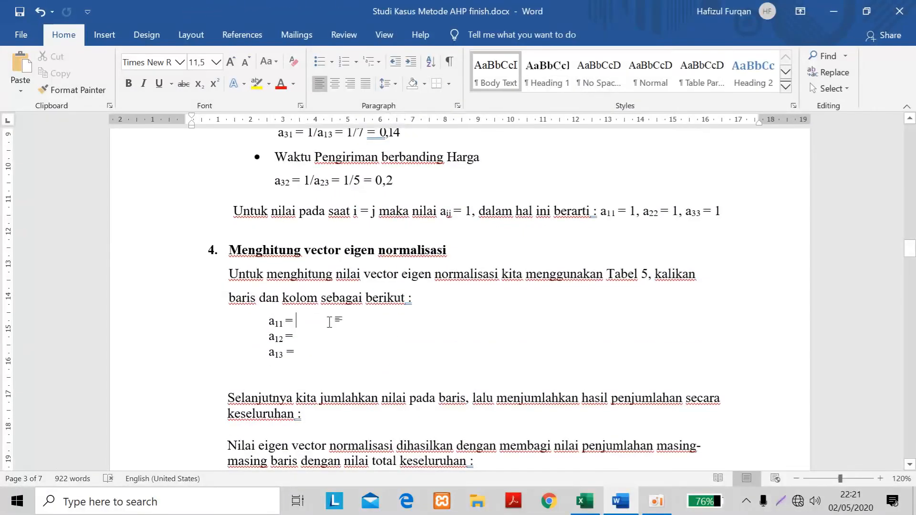
scroll(342, 325, up, 4)
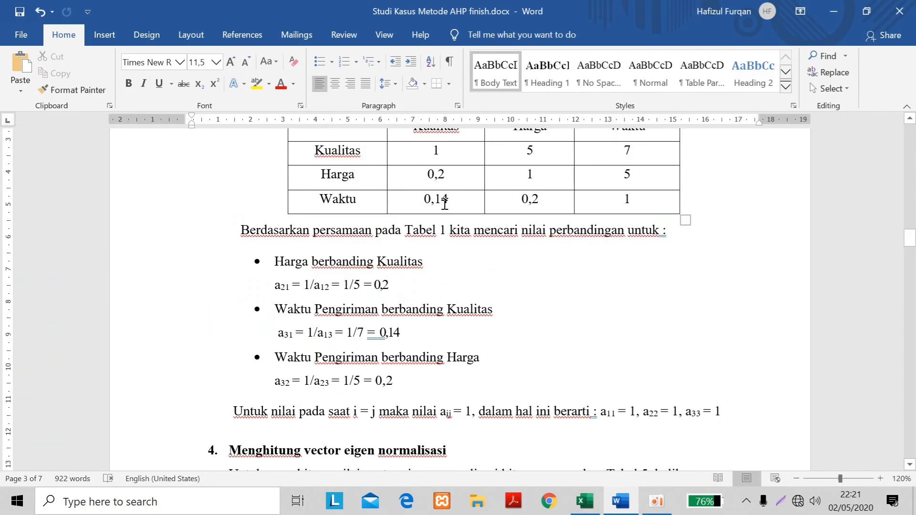
scroll(445, 203, down, 5)
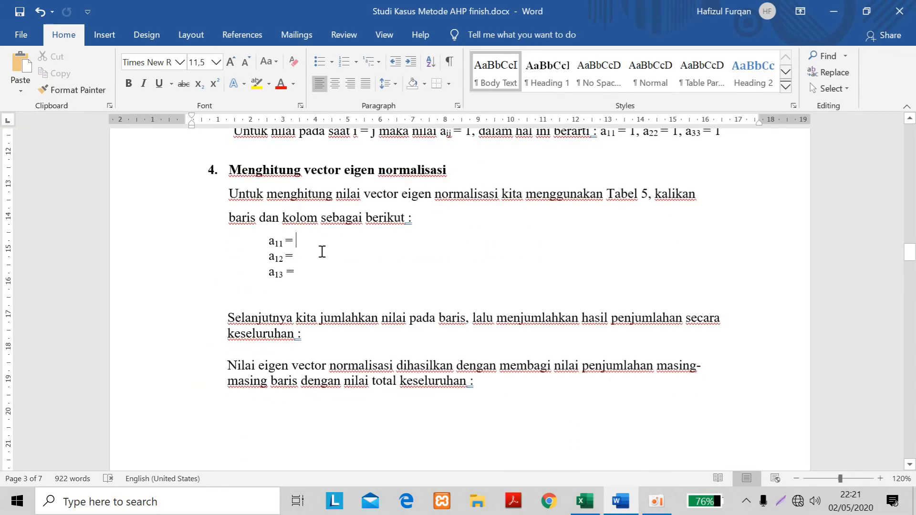
click(335, 342)
scroll(359, 364, down, 1)
Return to the Excel workbook and check the sum formulas in L4 and in the Baris ke 1, 2 and 3 totals.
key(alt+Tab)
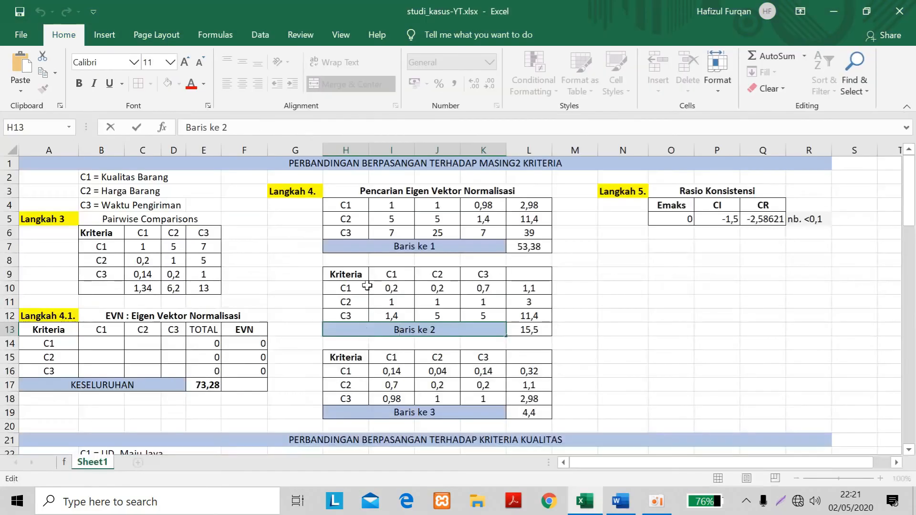
click(527, 206)
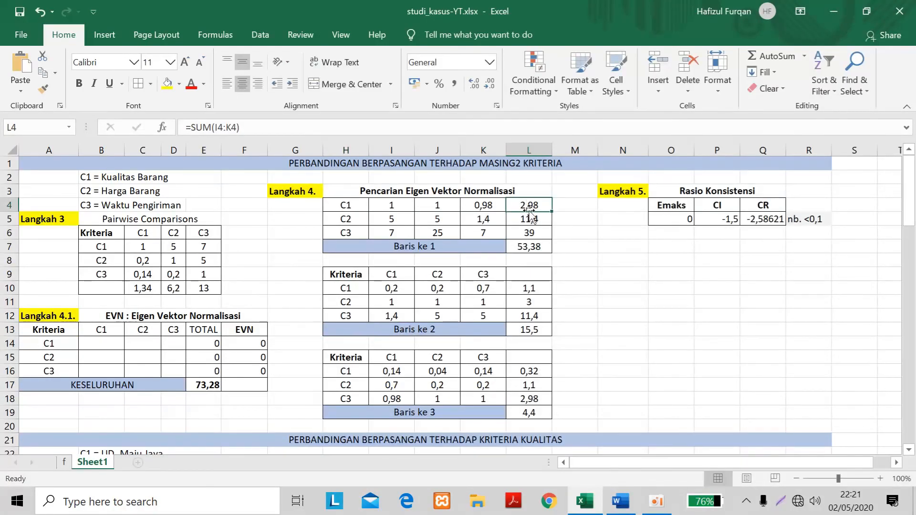
click(530, 246)
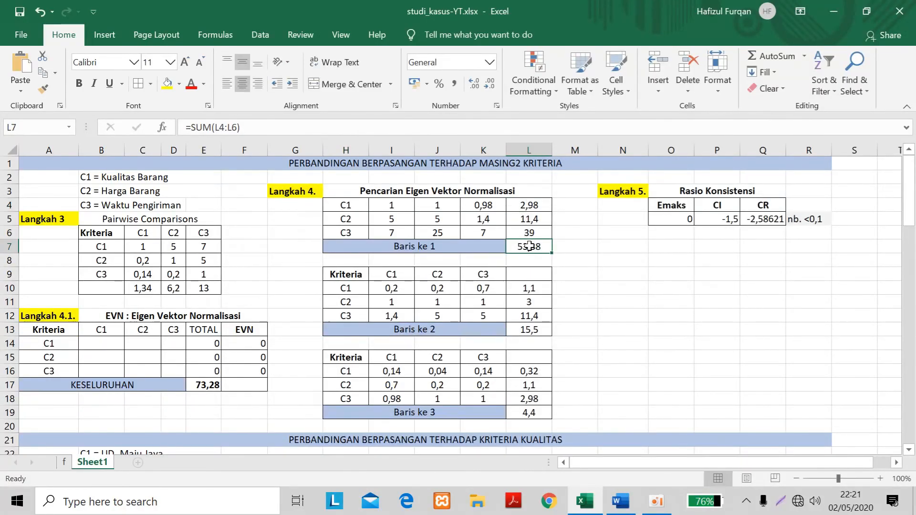
scroll(530, 253, down, 3)
scroll(532, 257, up, 4)
click(541, 328)
click(534, 414)
In the Word document, add the line "Baris1 + baris2 + baris3" below the paragraph ending "nilai total keseluruhan :".
key(alt+Tab)
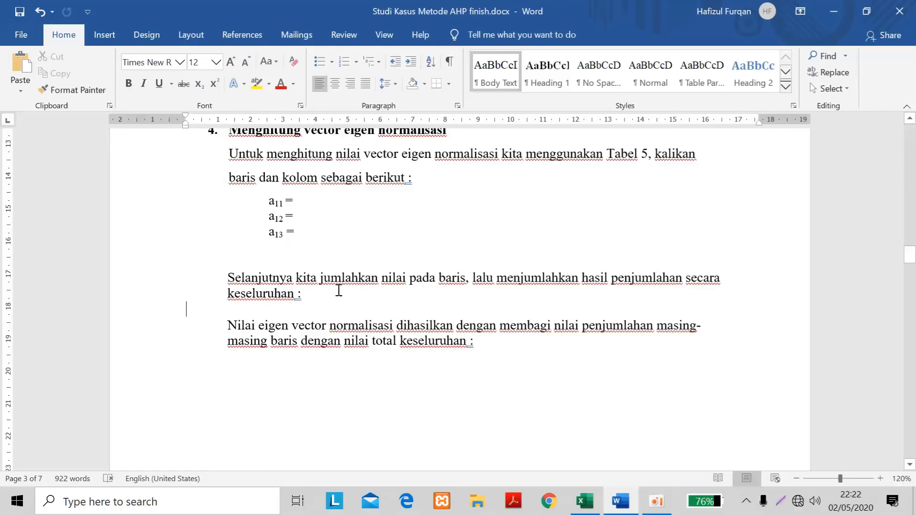
scroll(338, 337, down, 3)
scroll(337, 337, down, 2)
scroll(345, 331, up, 3)
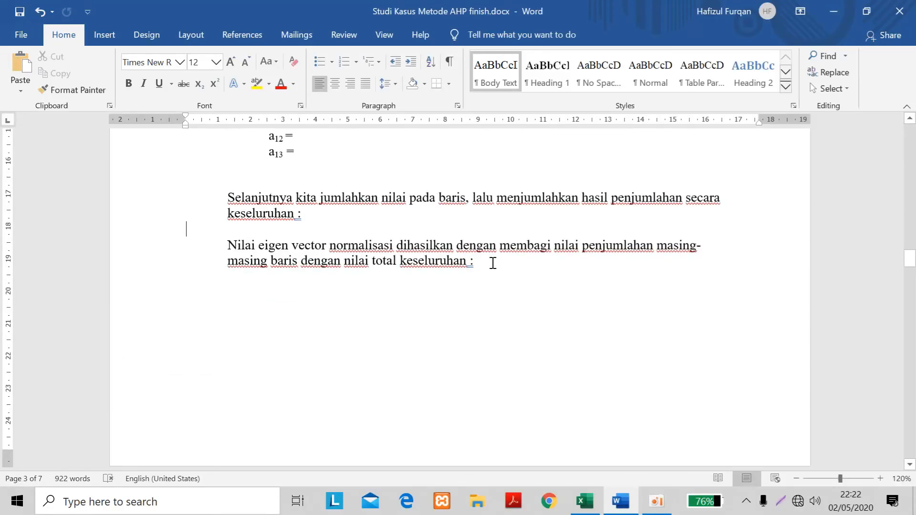
click(493, 263)
key(Return)
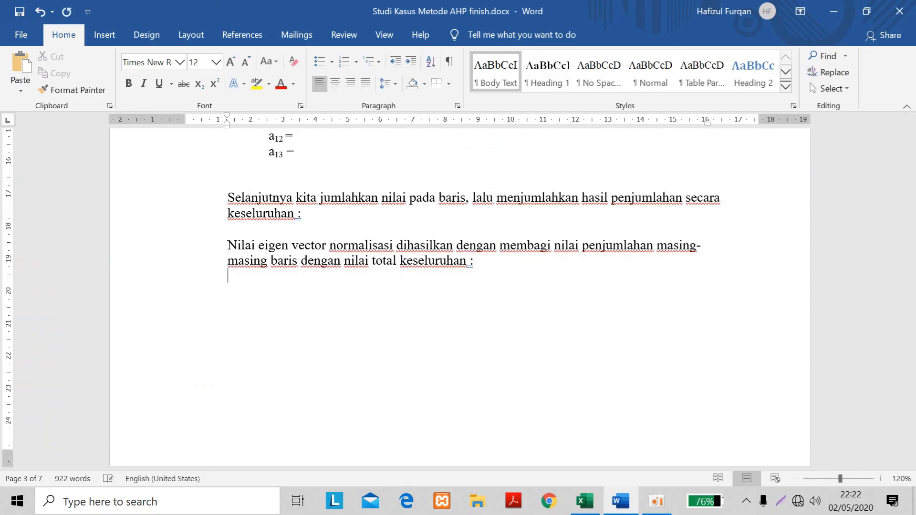
text(baris1)
text(+ baris2 + baris)
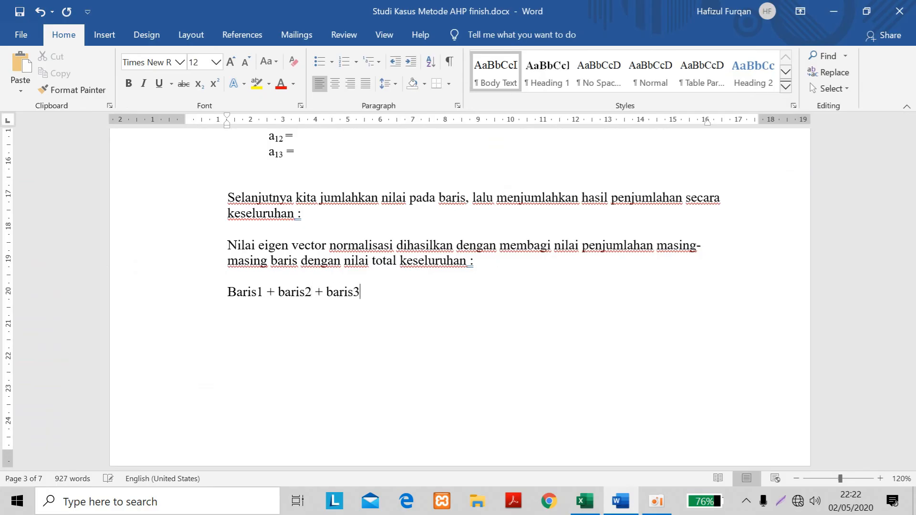
Switch back to Excel and re-enter the KESELURUHAN total in E17 as =L7+L13+L19.
key(alt+Tab)
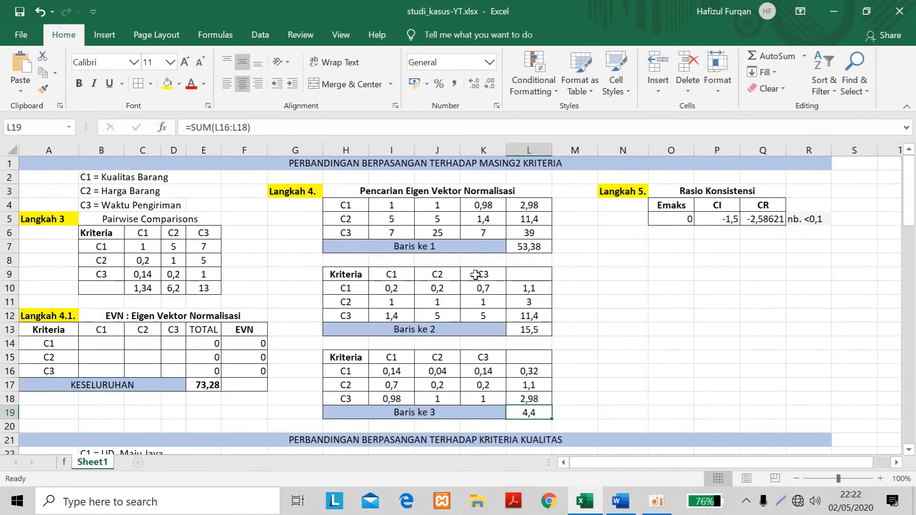
click(205, 385)
double_click(205, 386)
drag(193, 387, 250, 385)
key(BackSpace)
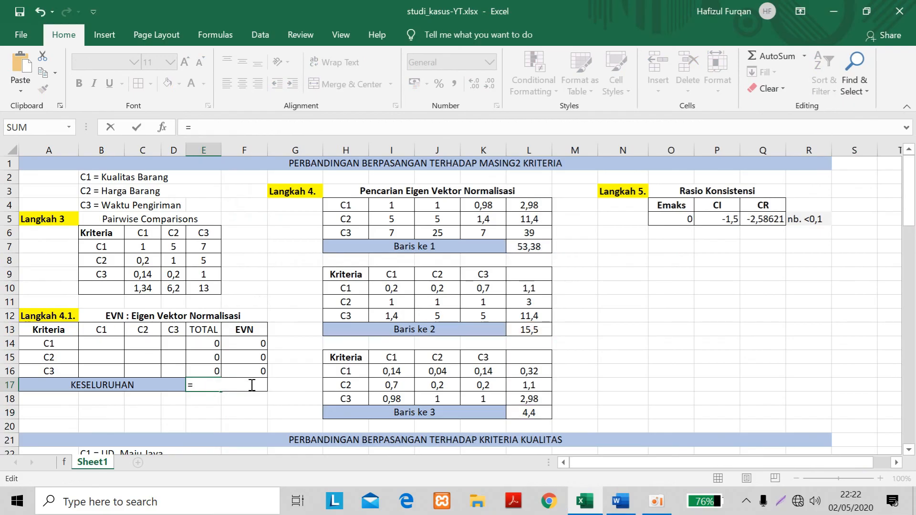
click(549, 248)
text(+)
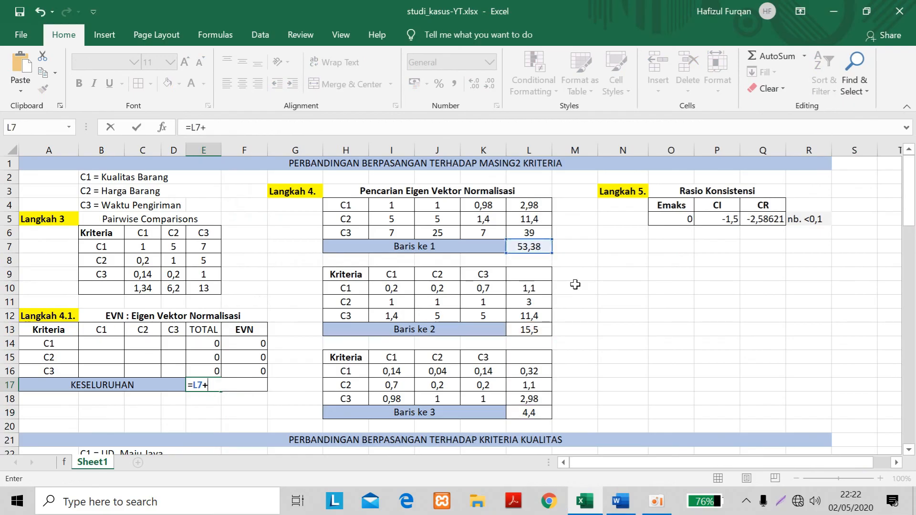
click(537, 331)
text(+)
scroll(387, 401, down, 1)
click(533, 374)
key(Return)
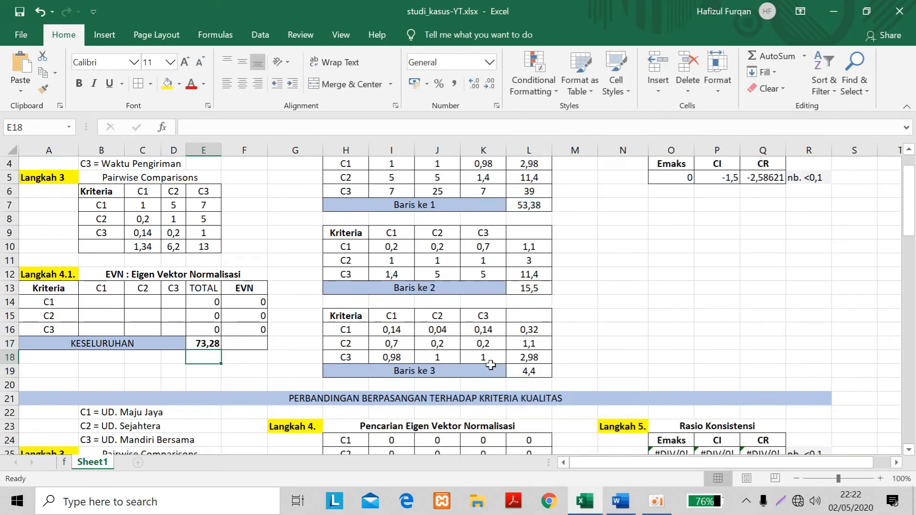
scroll(490, 362, up, 1)
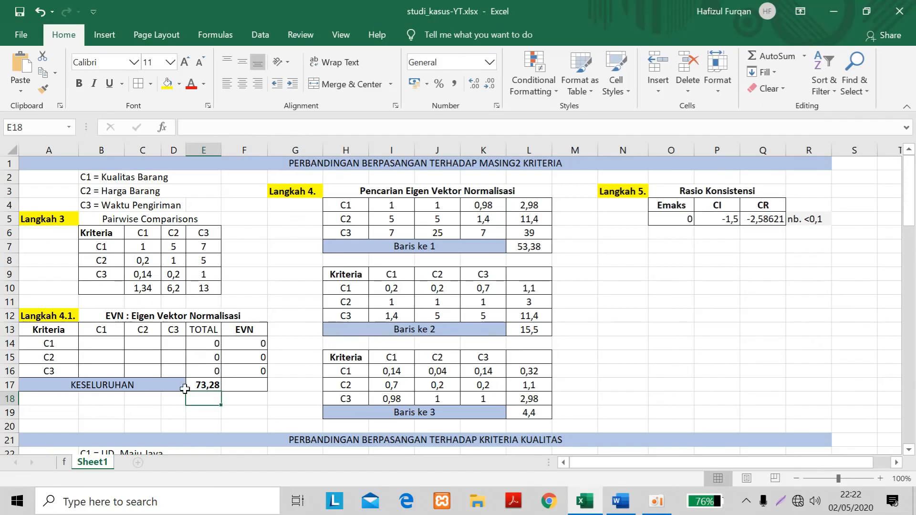
Relabel the second and third rows of the Baris ke 1 block, H5 and H6, as c1.
click(112, 345)
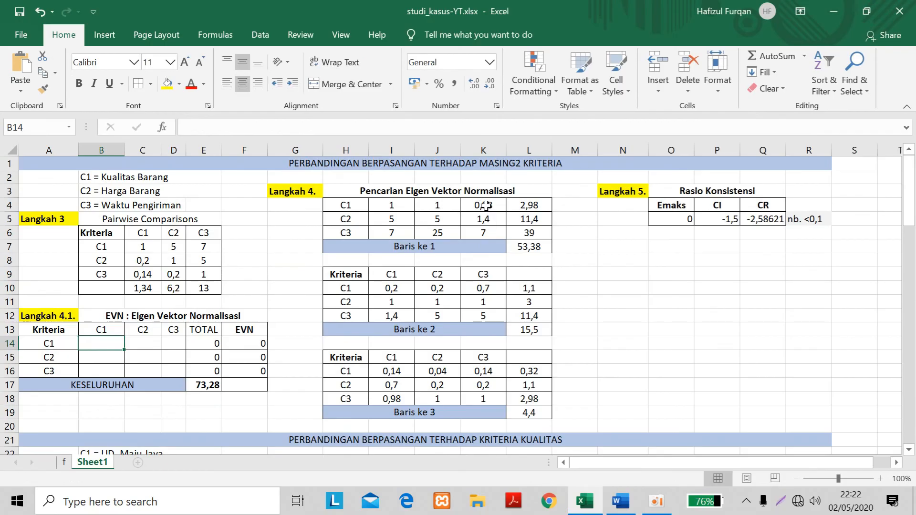
click(485, 205)
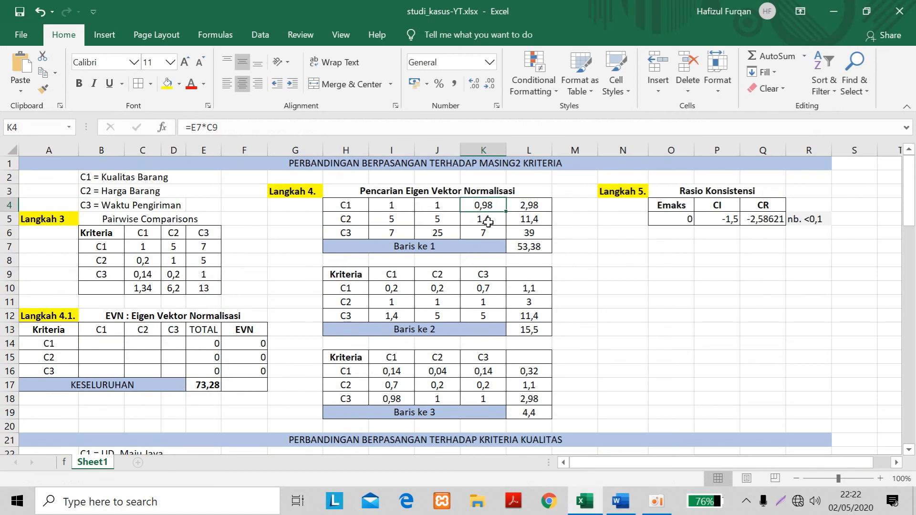
click(343, 216)
text(c1)
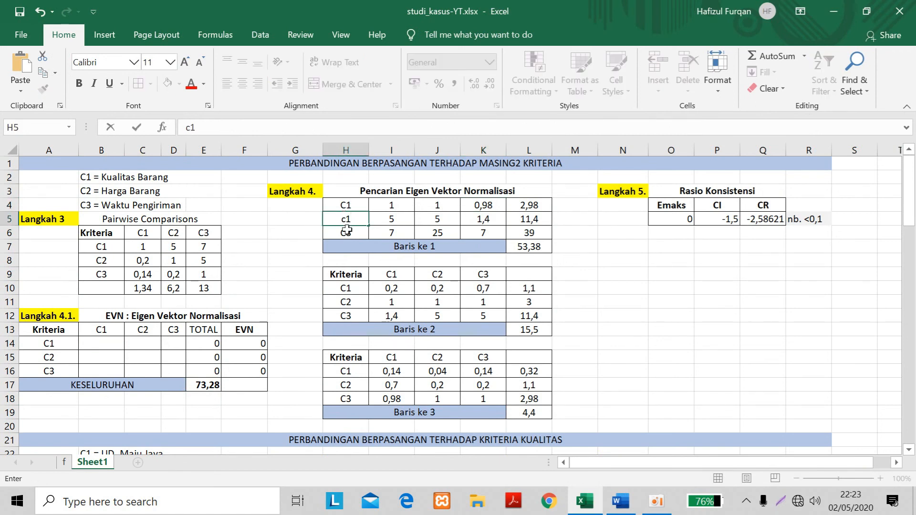
key(Return)
text(c1)
Relabel the first and third rows of the Baris ke 2 block, H10 and H12, as c2.
click(354, 301)
click(354, 288)
text(c2)
click(352, 316)
text(c2)
Relabel all three rows of the Baris ke 3 block, H16 to H18, as c3.
click(355, 372)
text(c3)
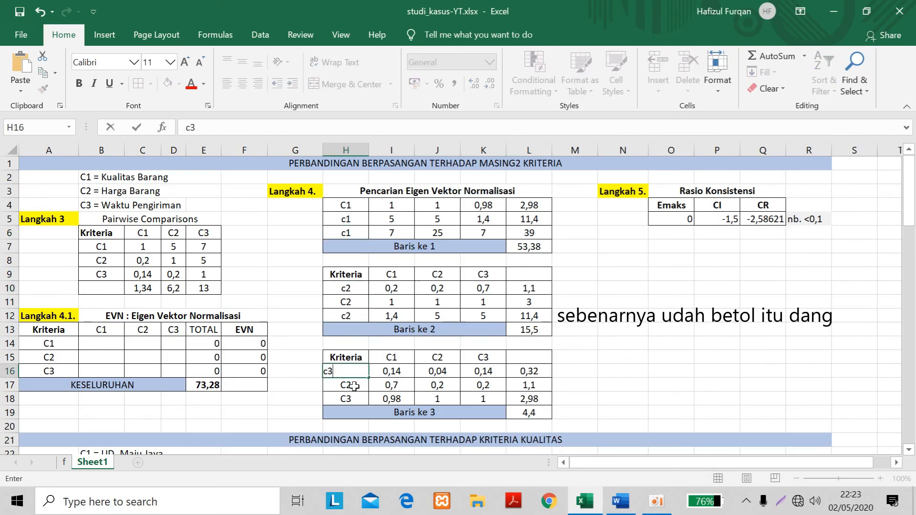
key(Return)
click(353, 401)
text(c)
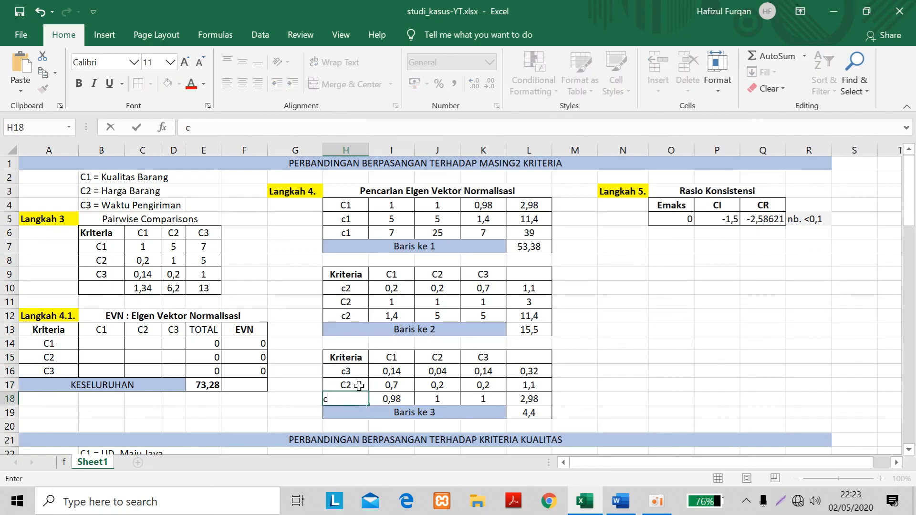
text(3)
click(359, 385)
text(c3)
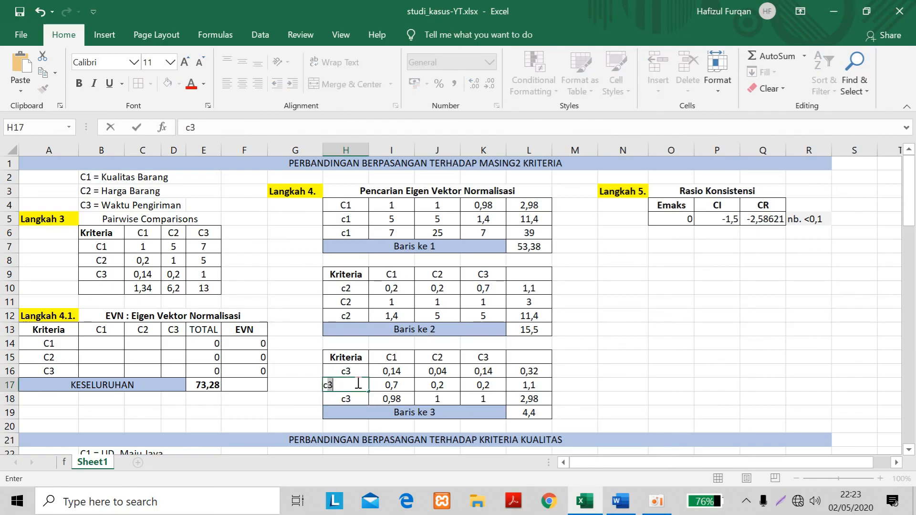
click(562, 357)
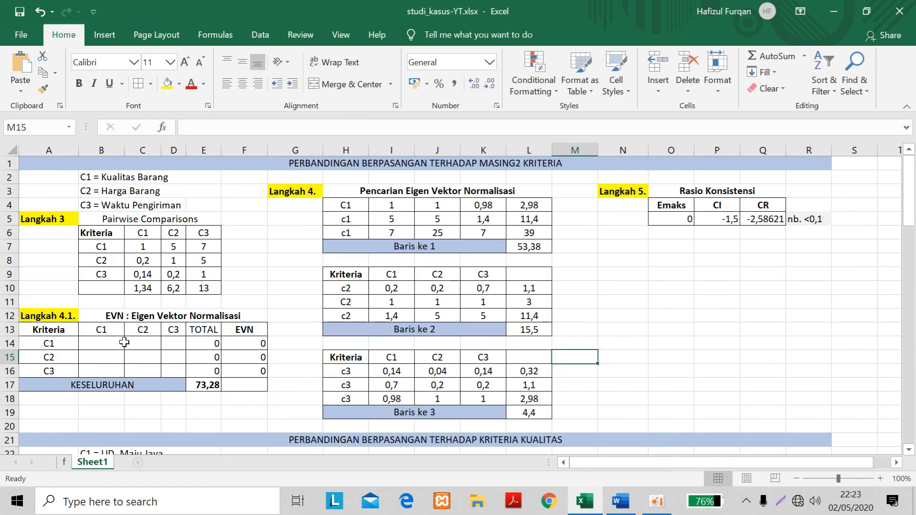
Fill the C1 row of the EVN table with 9,98 in B14, 1,4 in C14 and 7 in D14.
click(486, 210)
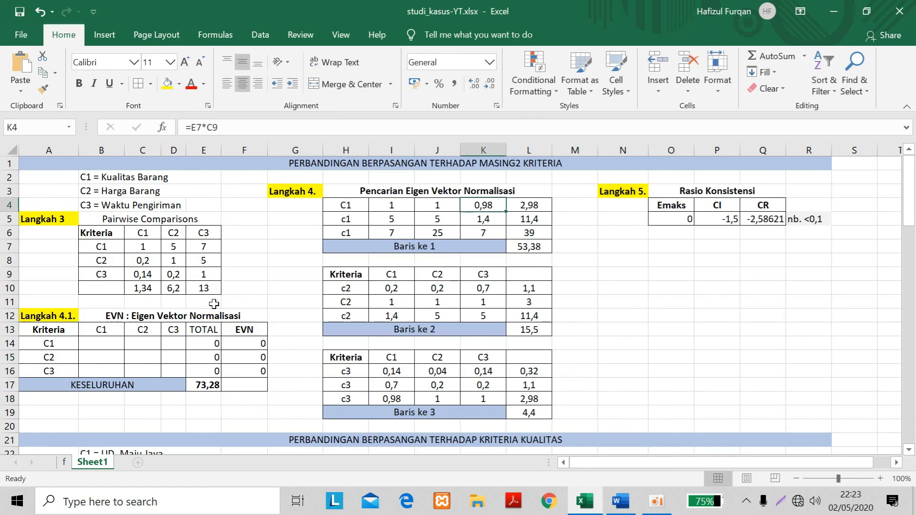
click(93, 343)
text(09)
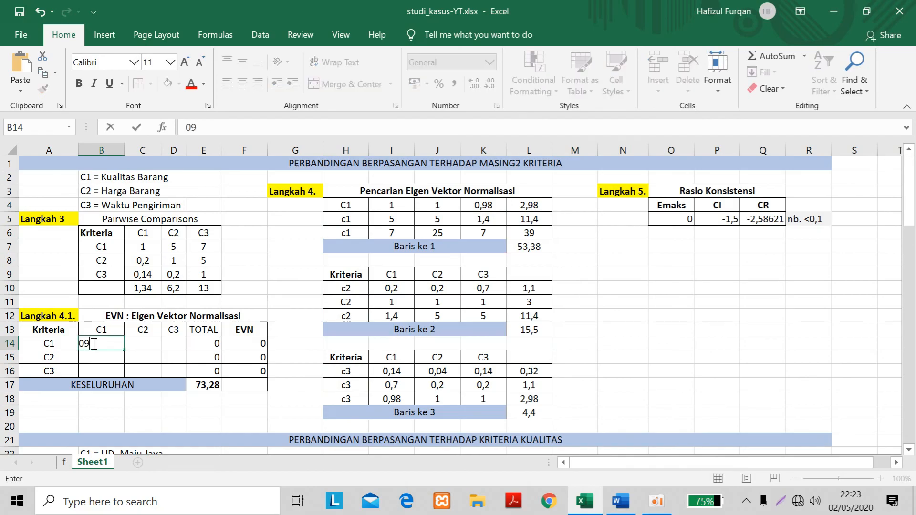
text(,98)
key(Tab)
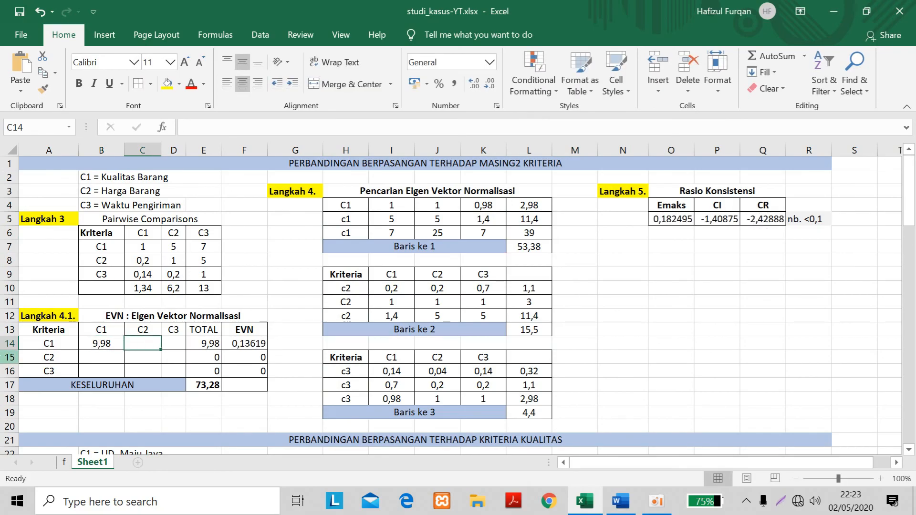
text(1,4)
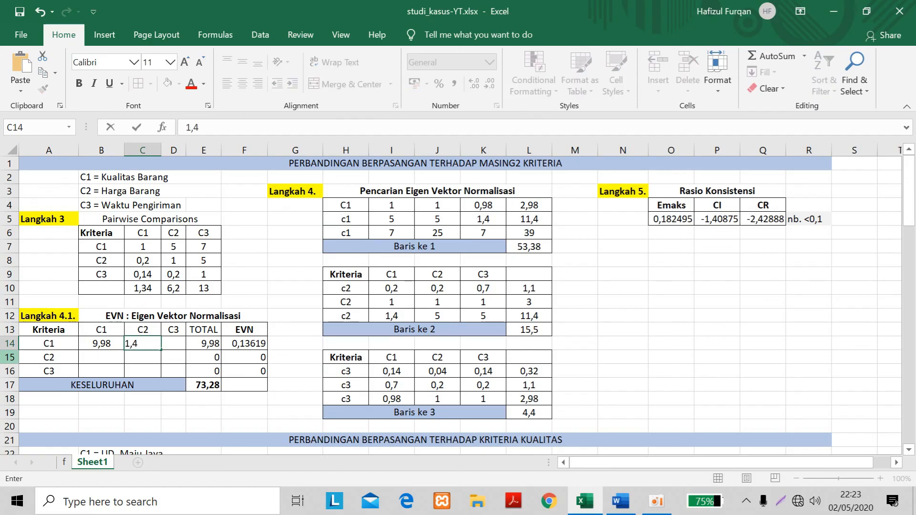
key(Tab)
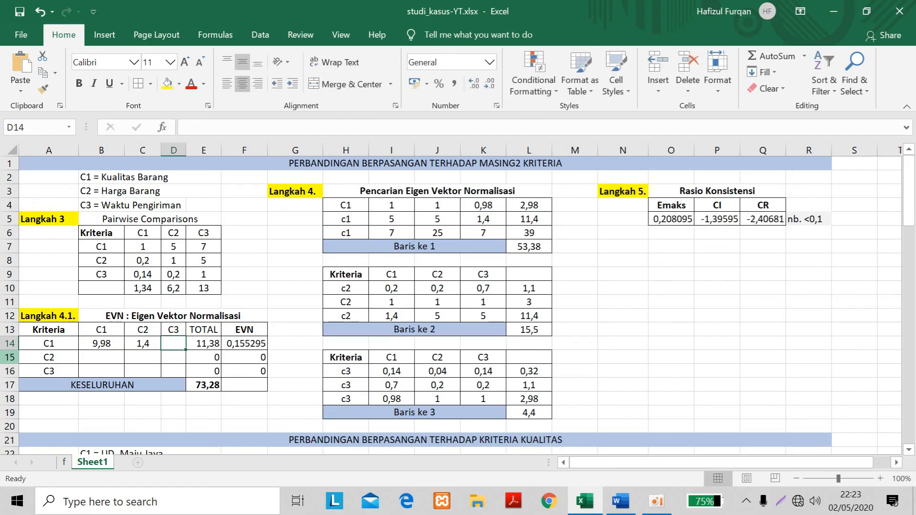
text(7)
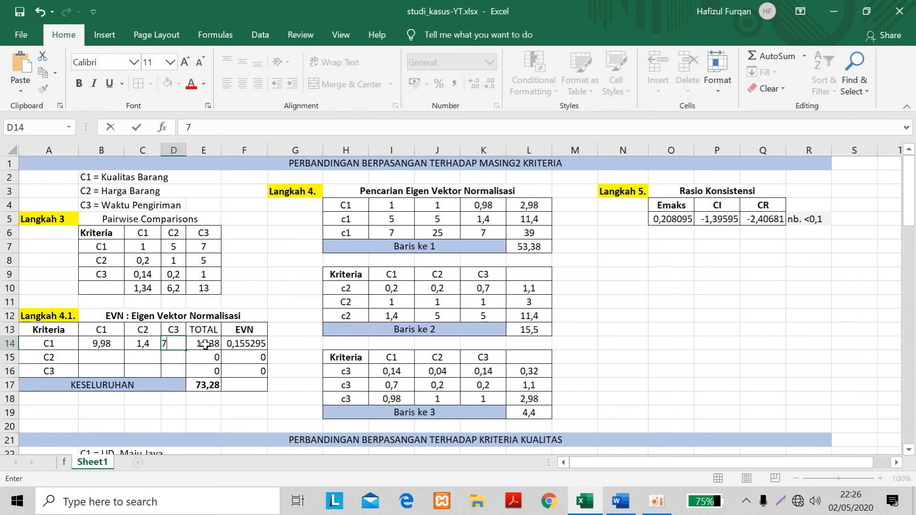
Check the TOTAL formula in E14 and the EVN formula in F14 for the C1 row.
double_click(196, 343)
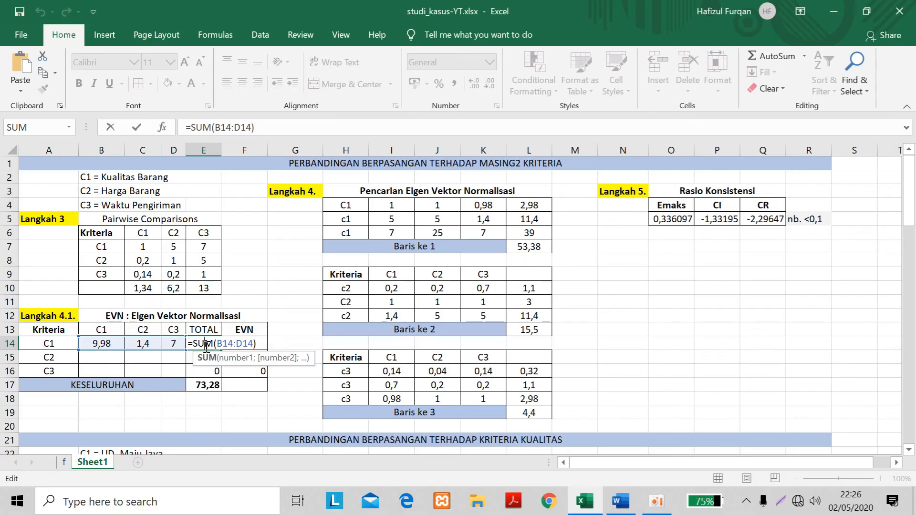
key(Return)
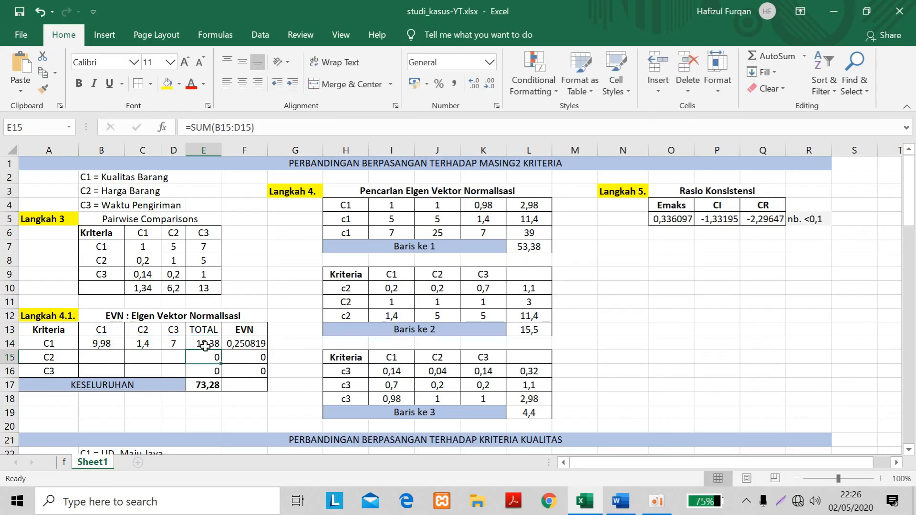
click(236, 343)
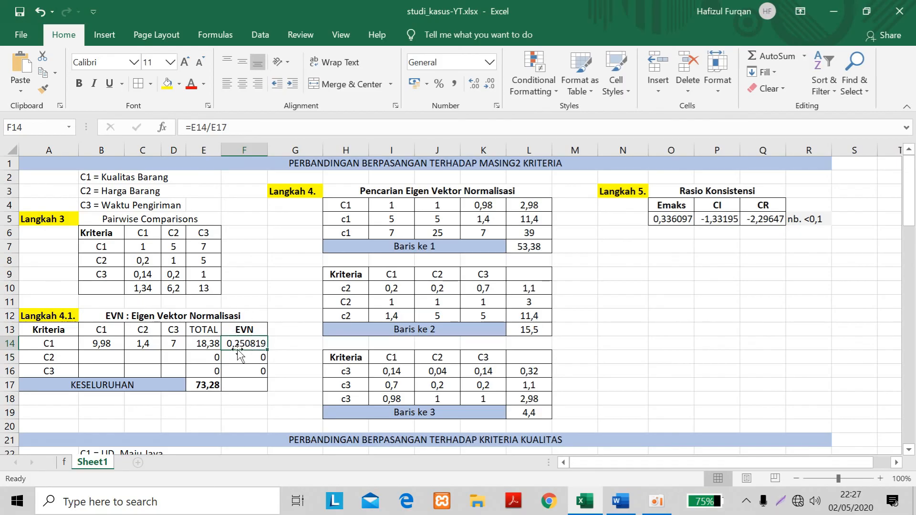
Correct the C1 value in the C1 row of the EVN table, B14, to 2,98.
click(102, 358)
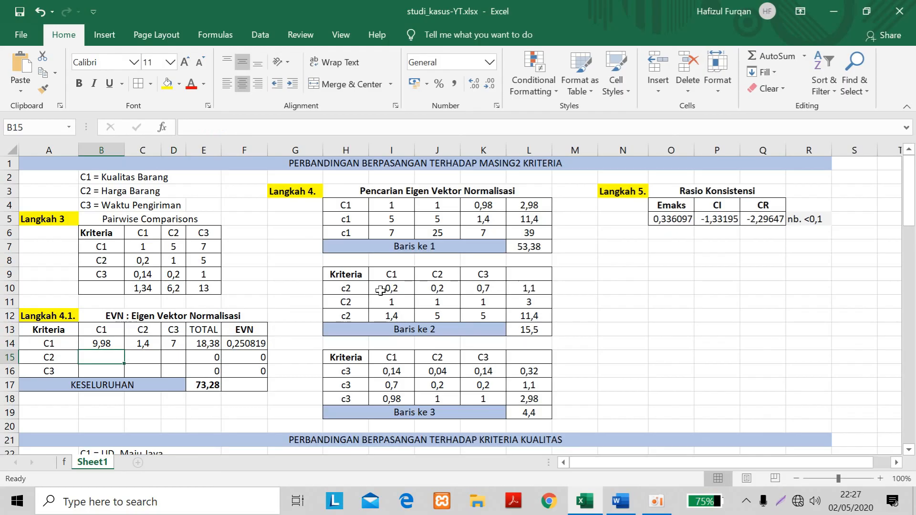
click(534, 289)
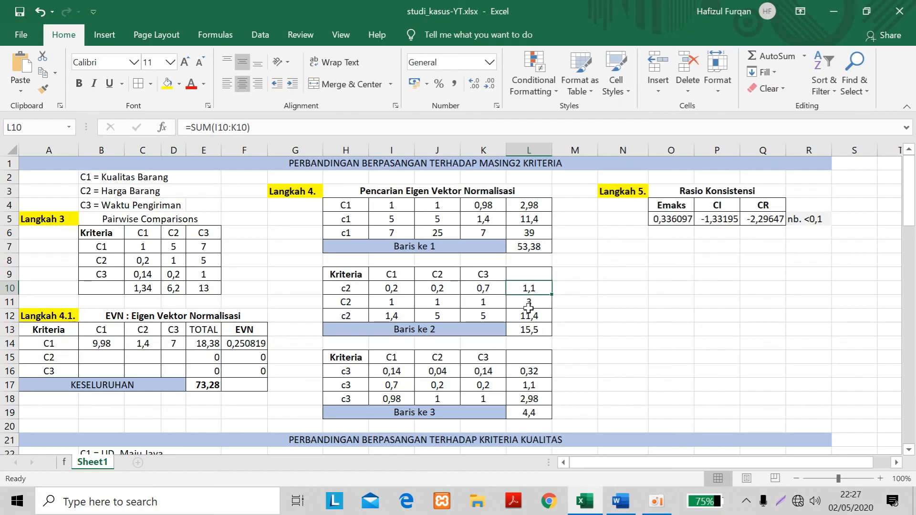
click(98, 348)
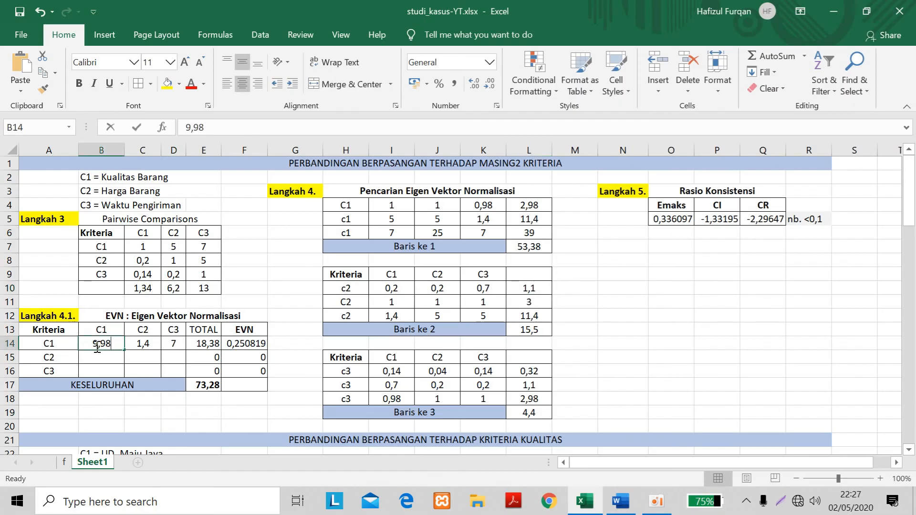
double_click(98, 347)
key(BackSpace)
text(2)
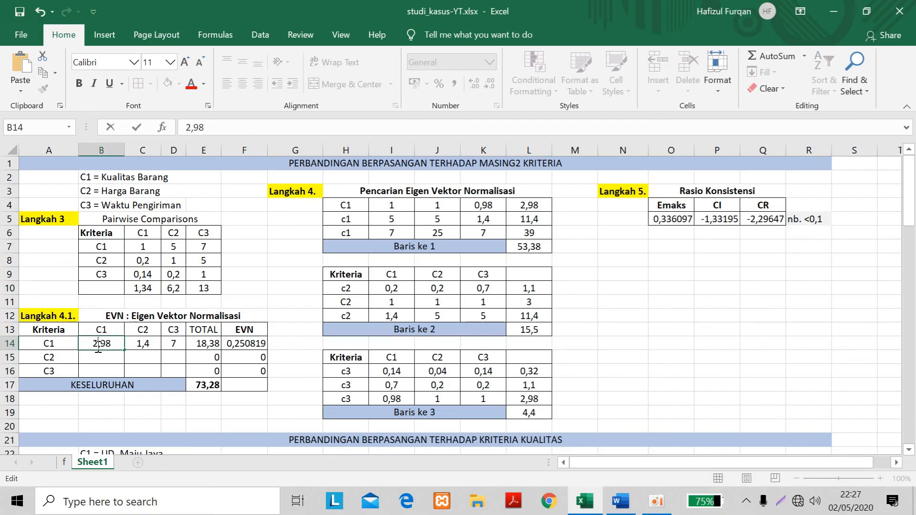
click(180, 347)
double_click(180, 344)
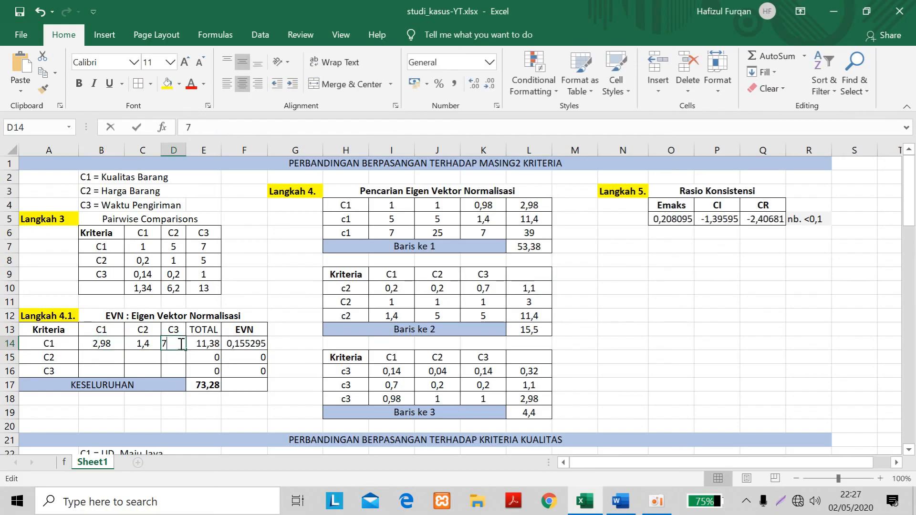
Correct the rest of the EVN table's C1 row to 11,4 in C14 and 39 in D14.
click(138, 346)
double_click(145, 346)
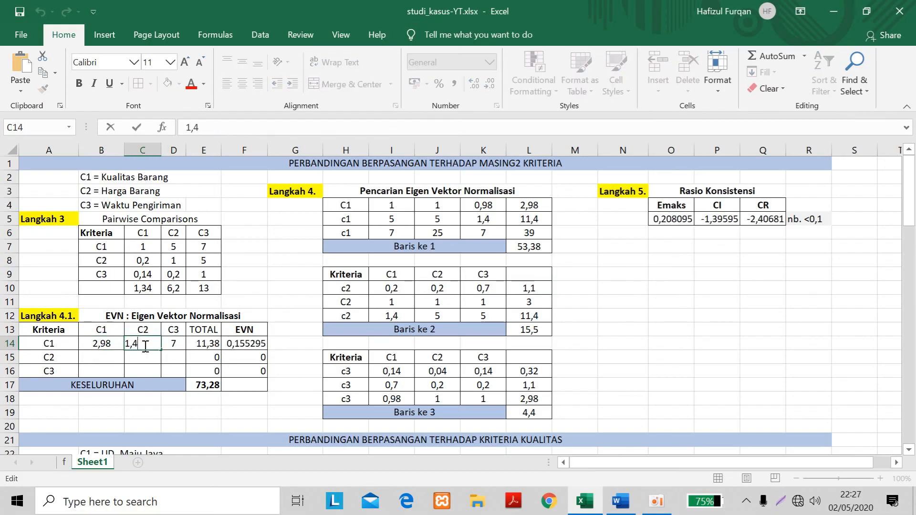
text(1)
click(173, 345)
double_click(175, 344)
key(BackSpace)
text(3)
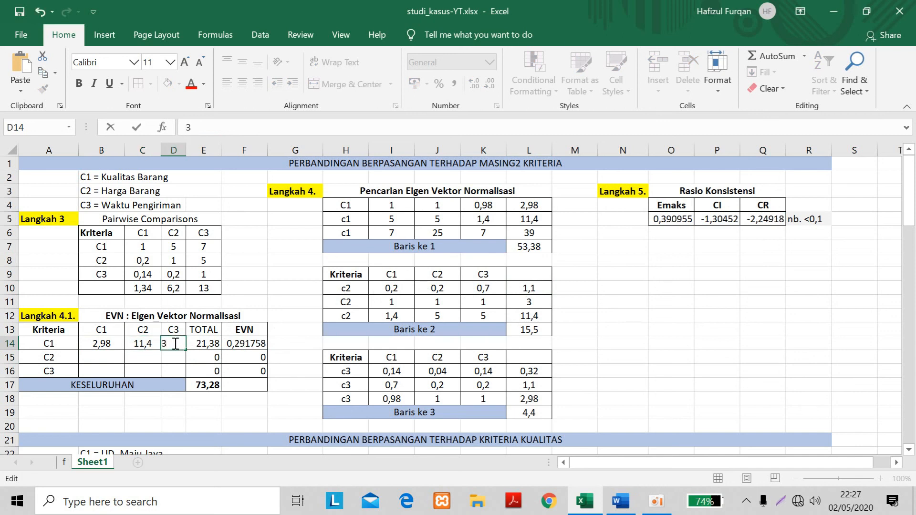
text(9)
click(242, 302)
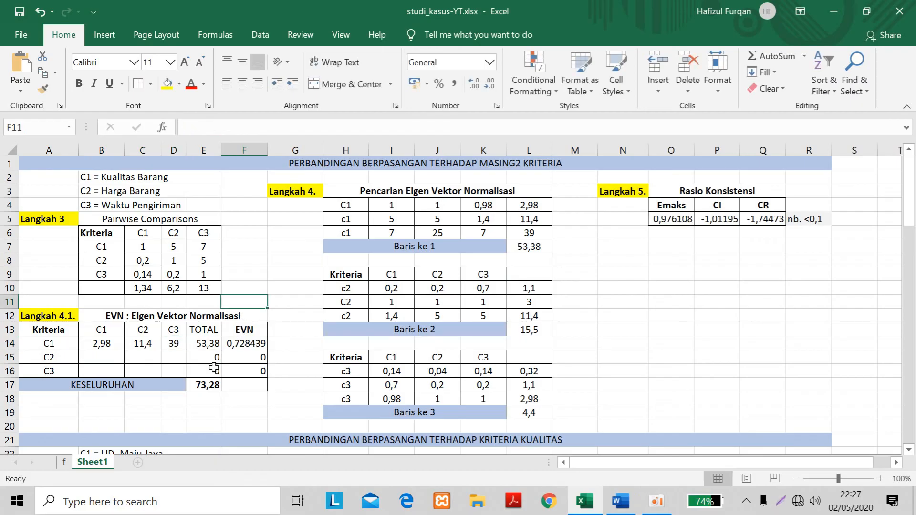
Fill the C2 row of the EVN table from the Baris ke 2 sums: 1,1 in B15, 3 in C15 and 11,4 in D15.
click(111, 358)
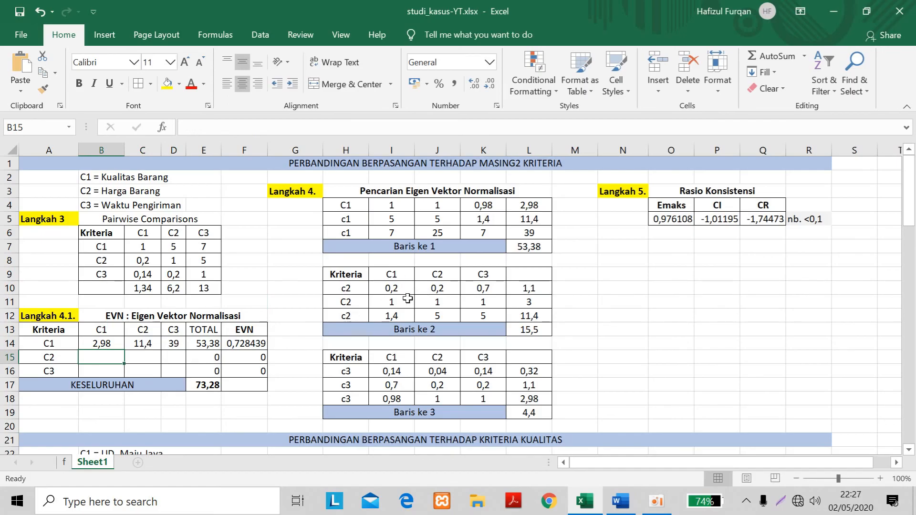
drag(527, 290, 529, 315)
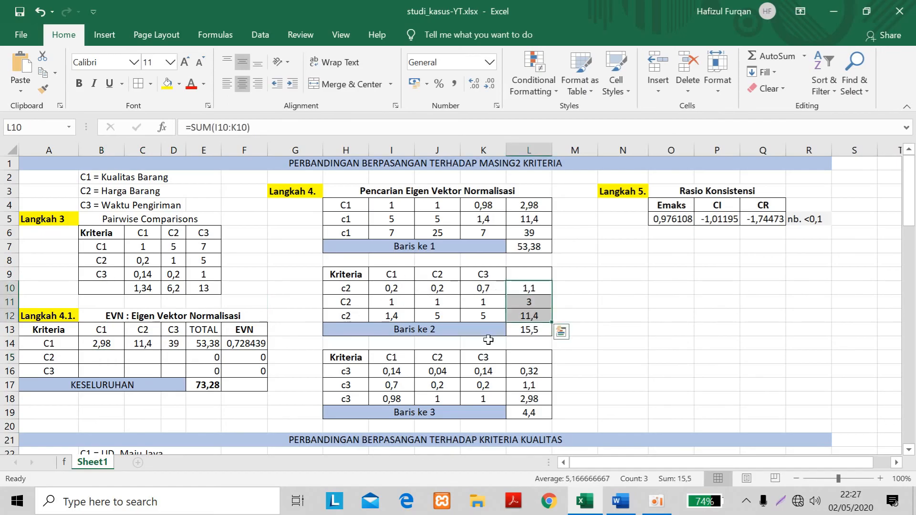
click(112, 360)
text(1,1)
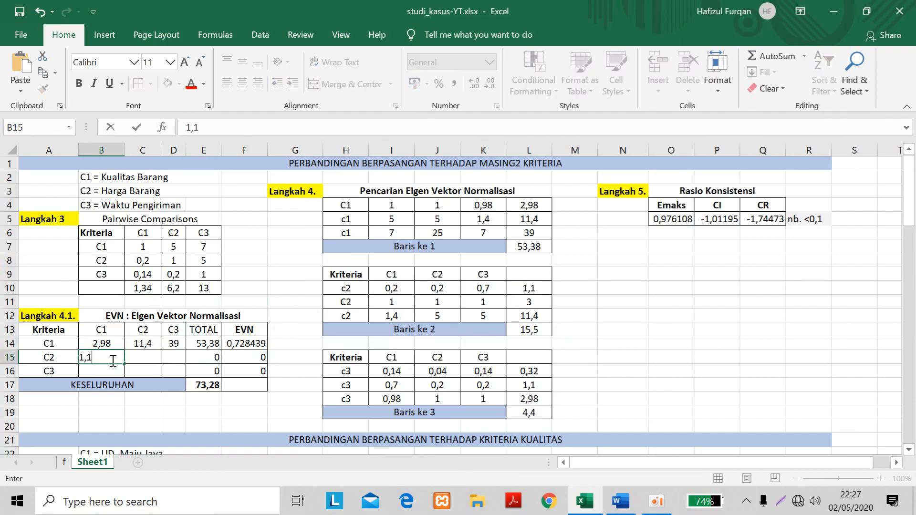
key(Tab)
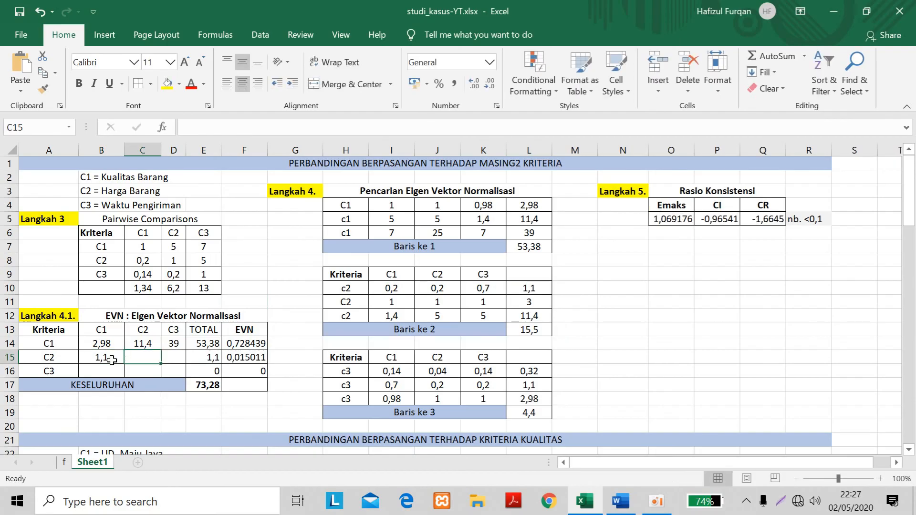
text(3)
key(Tab)
text(11)
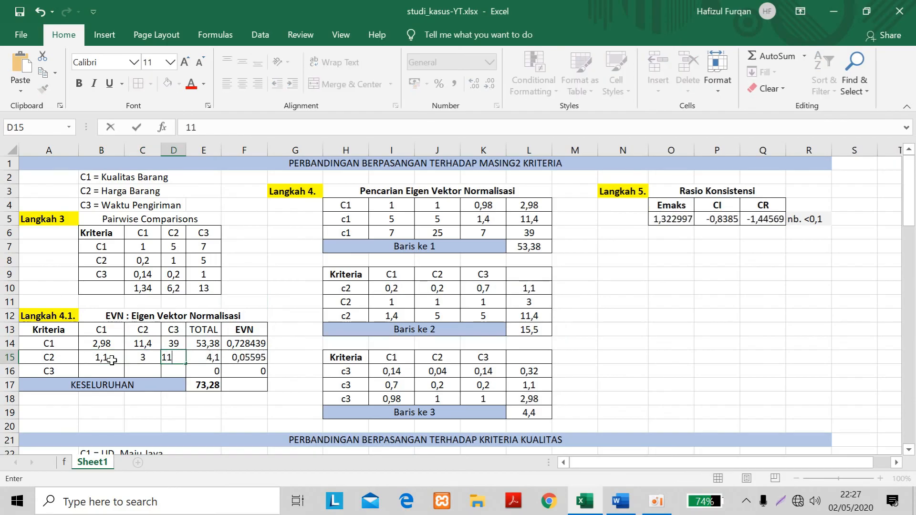
text(,4)
key(Return)
key(Left)
key(Left)
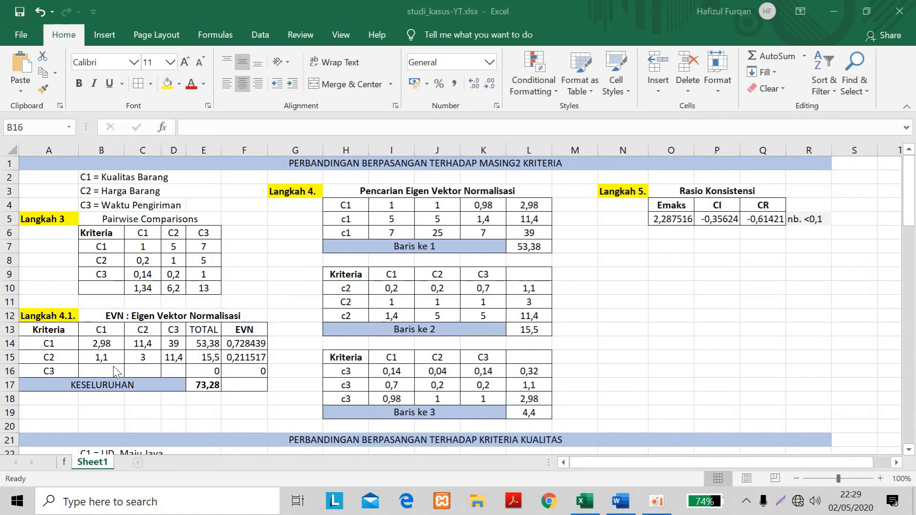
click(113, 366)
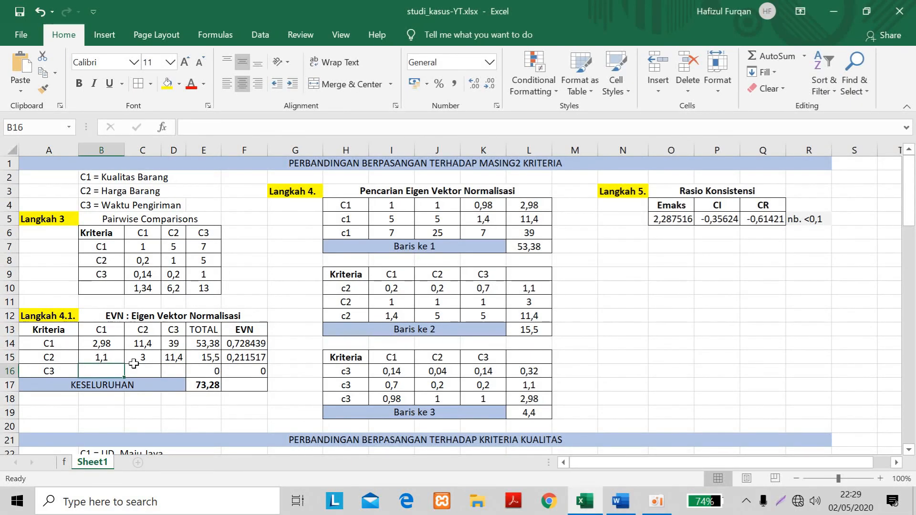
drag(546, 372, 543, 399)
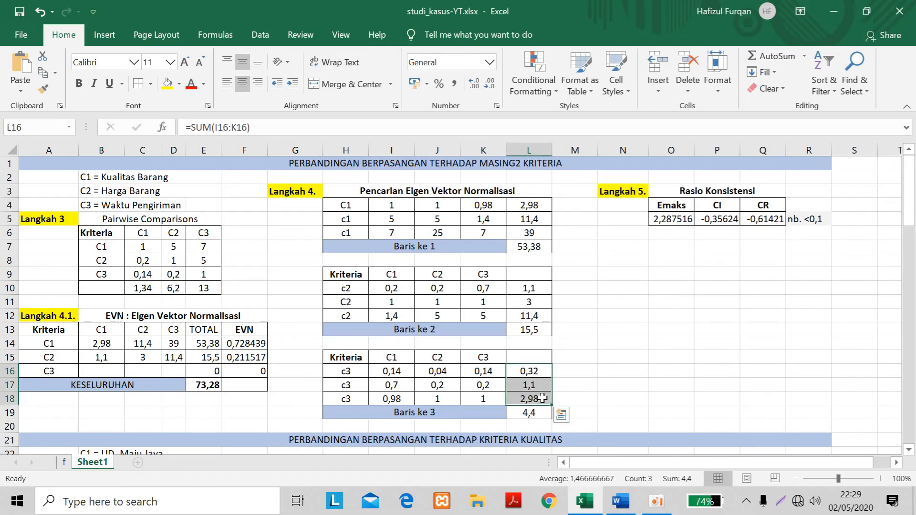
key(ctrl+c)
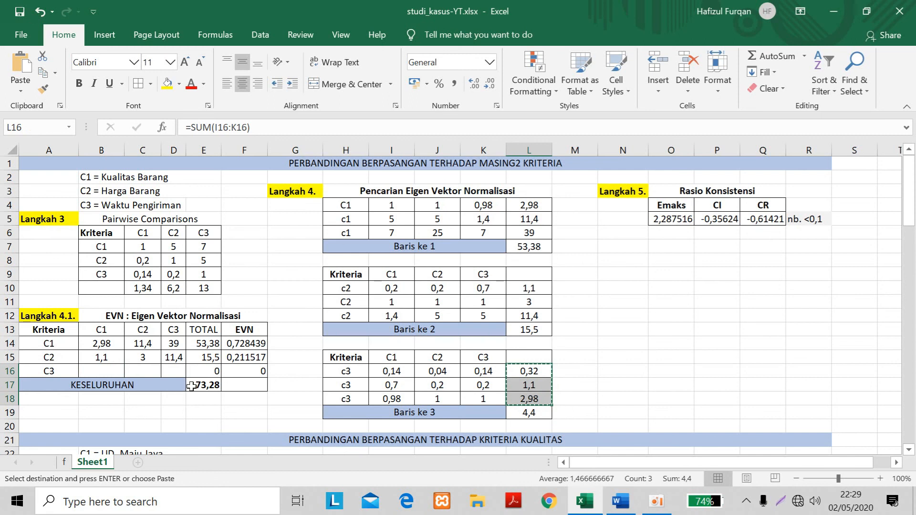
click(113, 371)
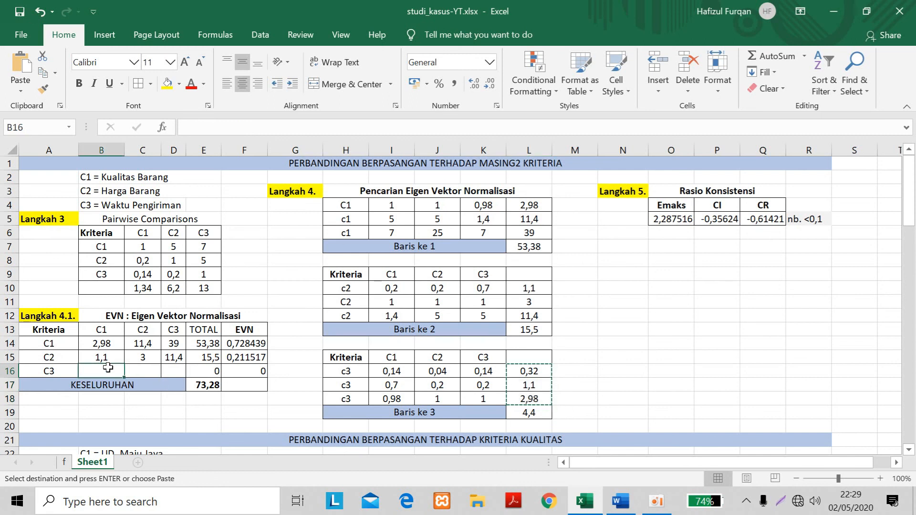
text(=)
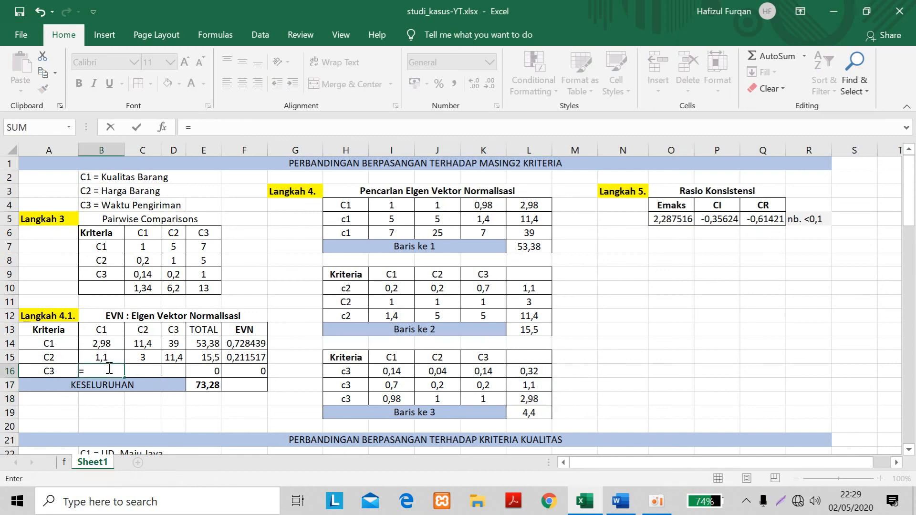
text(0,32)
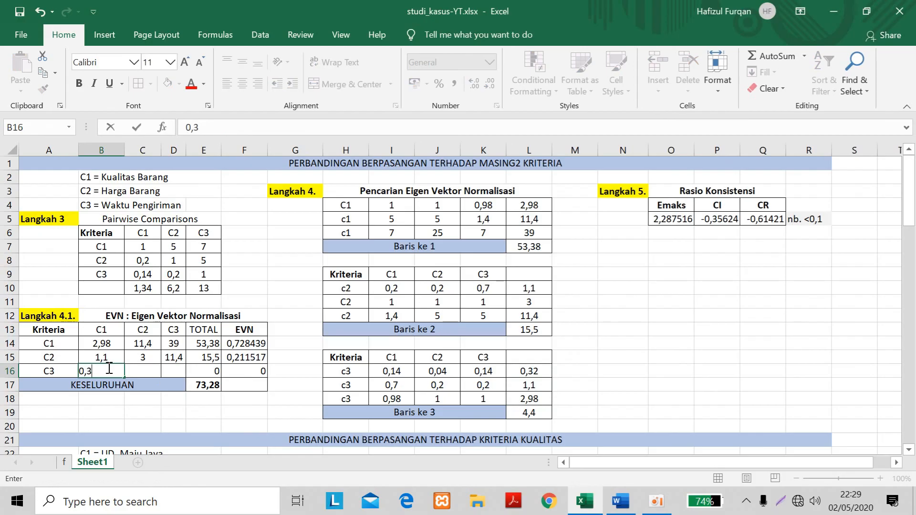
Fill the C3 row of the EVN table with 0,32 in B16, 1,1 in C16 and 2,98 in D16.
key(Tab)
text(1)
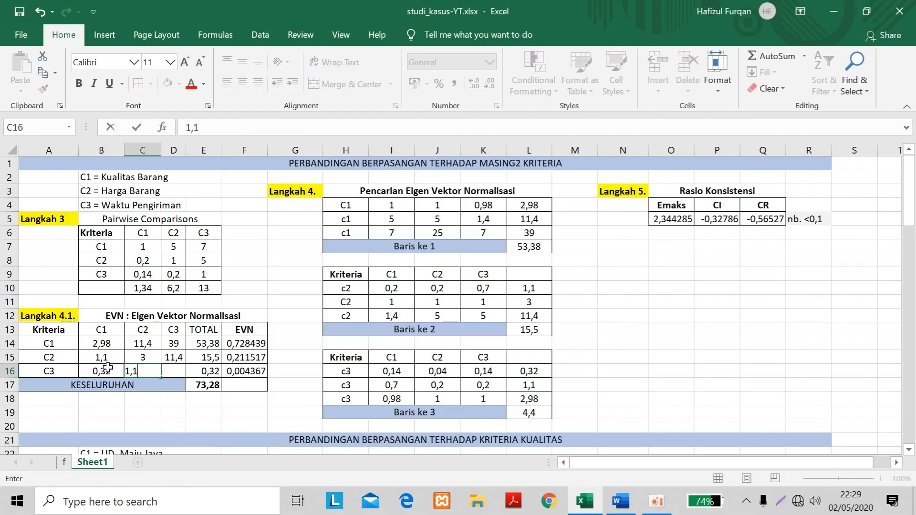
key(Tab)
text(2,)
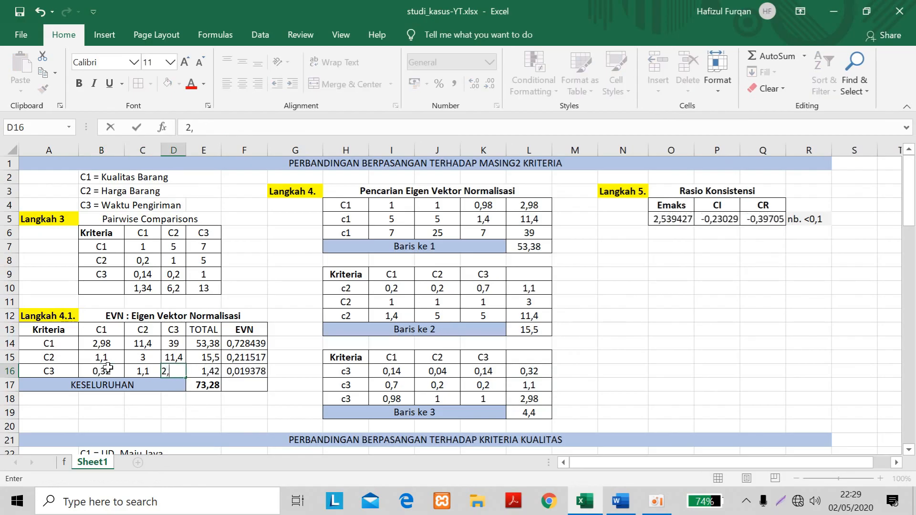
text(98)
click(295, 288)
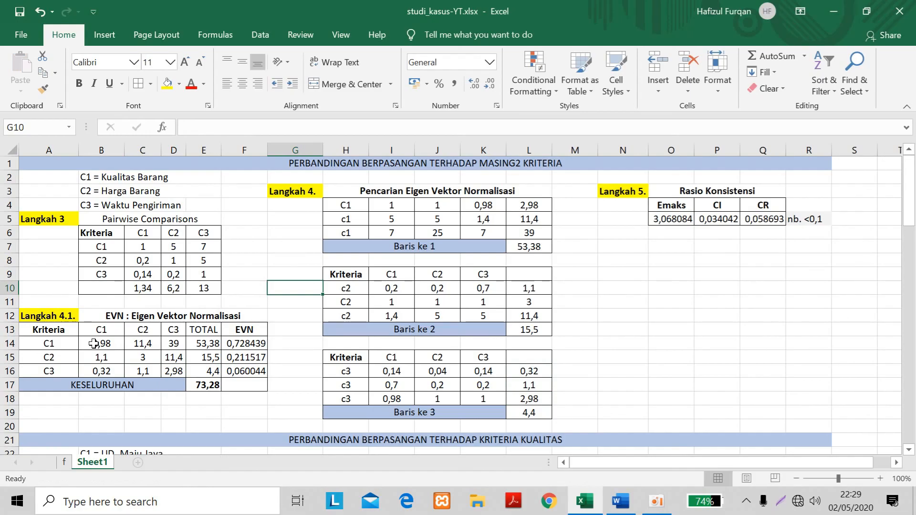
Compare the EVN table's C1 to C3 rows with Tabel 4 in the Word document, and return to the EVN column in Excel.
drag(94, 344, 172, 344)
drag(96, 359, 173, 370)
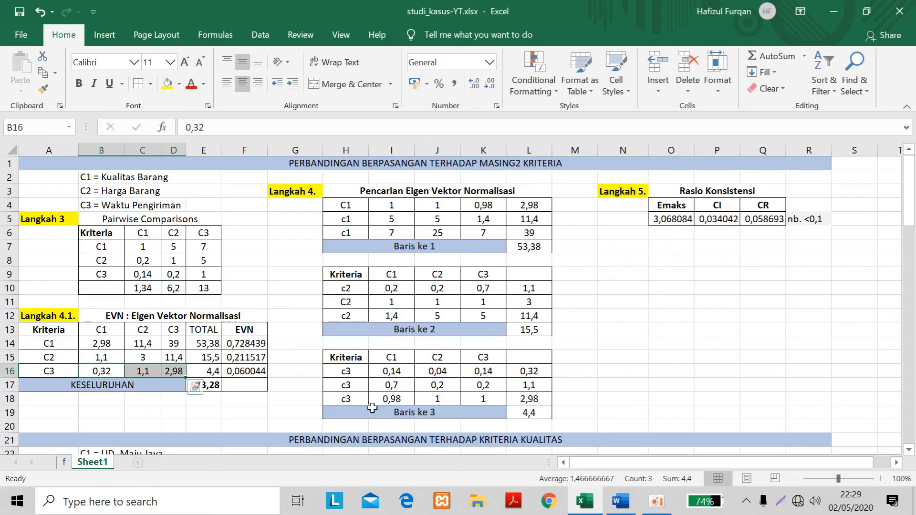
click(608, 500)
scroll(421, 378, down, 5)
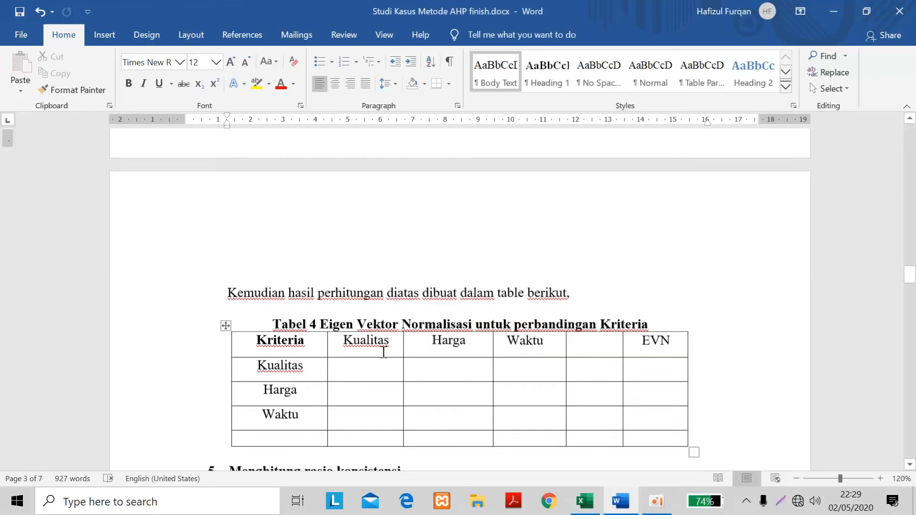
scroll(363, 328, down, 2)
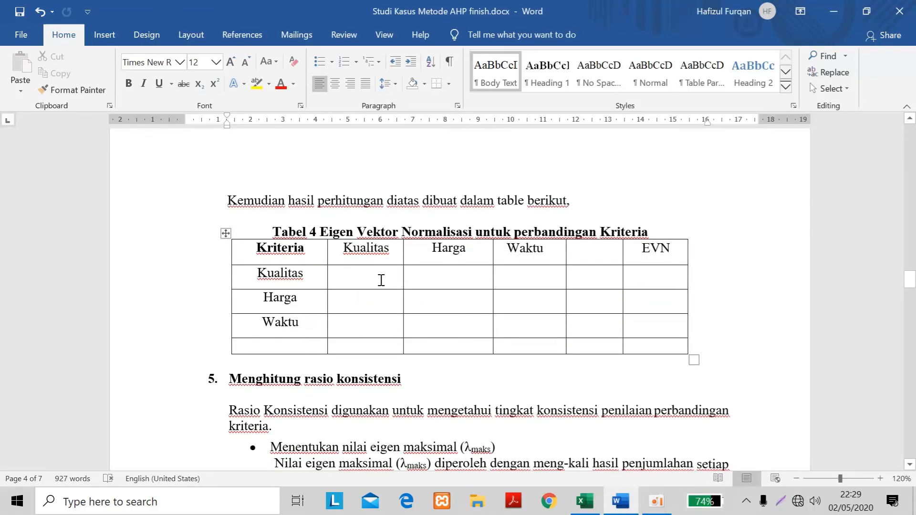
key(alt+Tab)
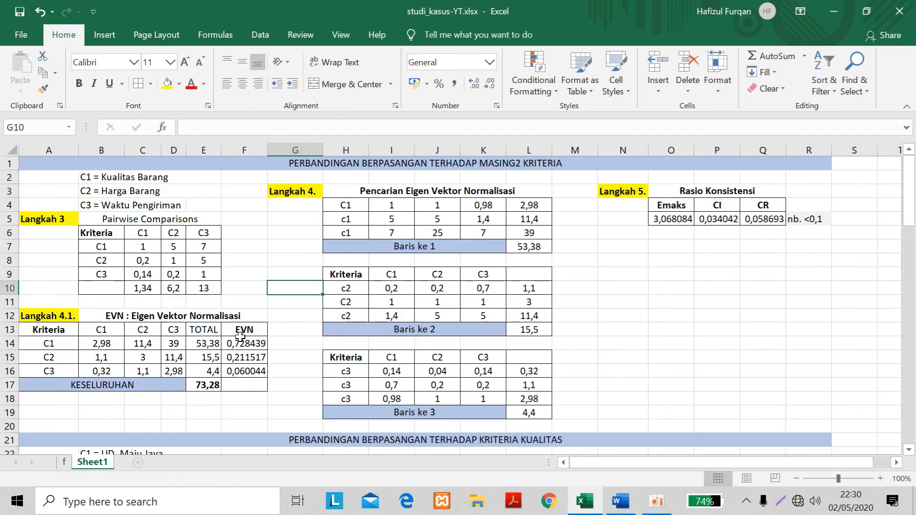
click(244, 327)
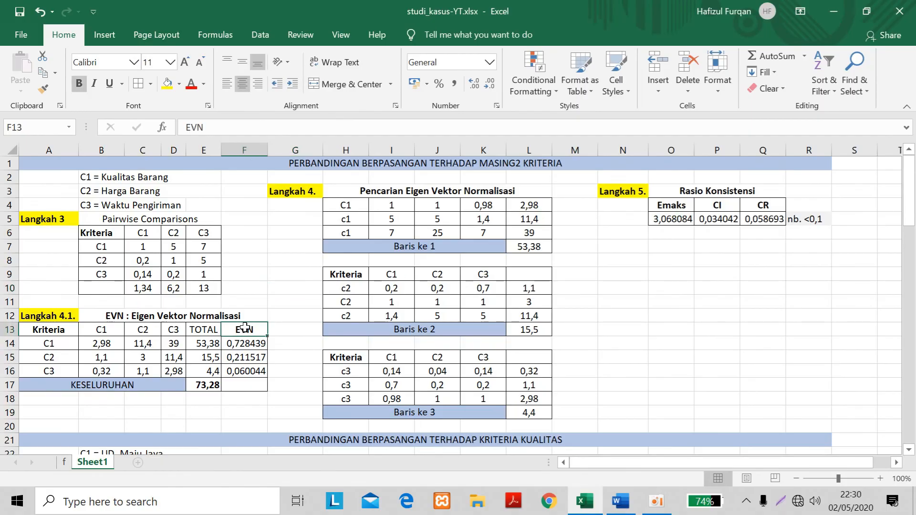